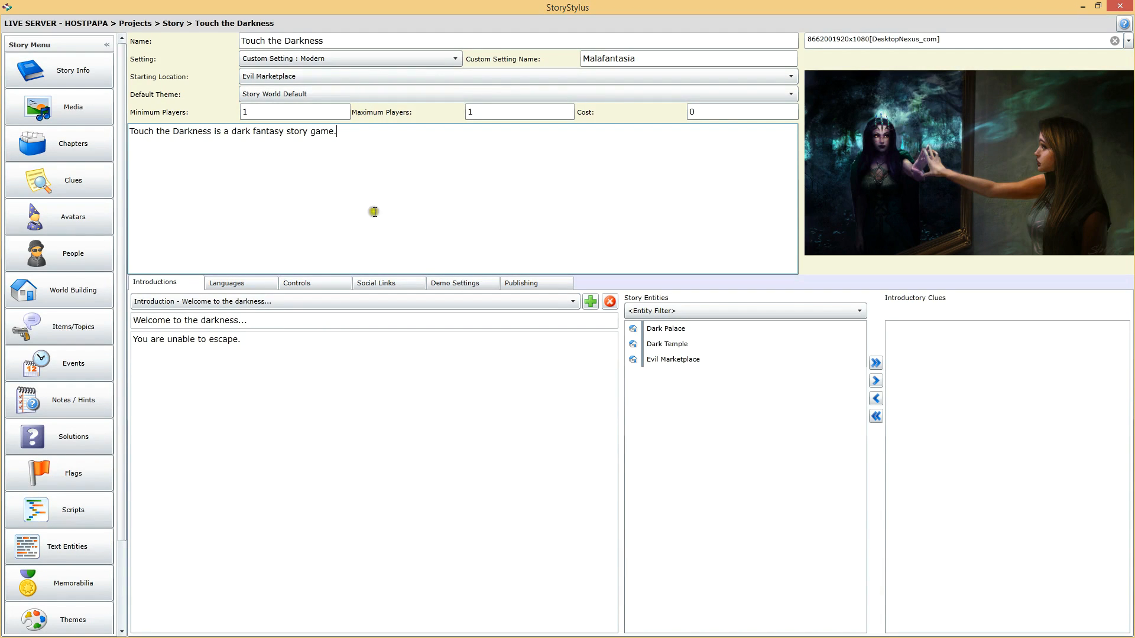
pyautogui.click(365, 137)
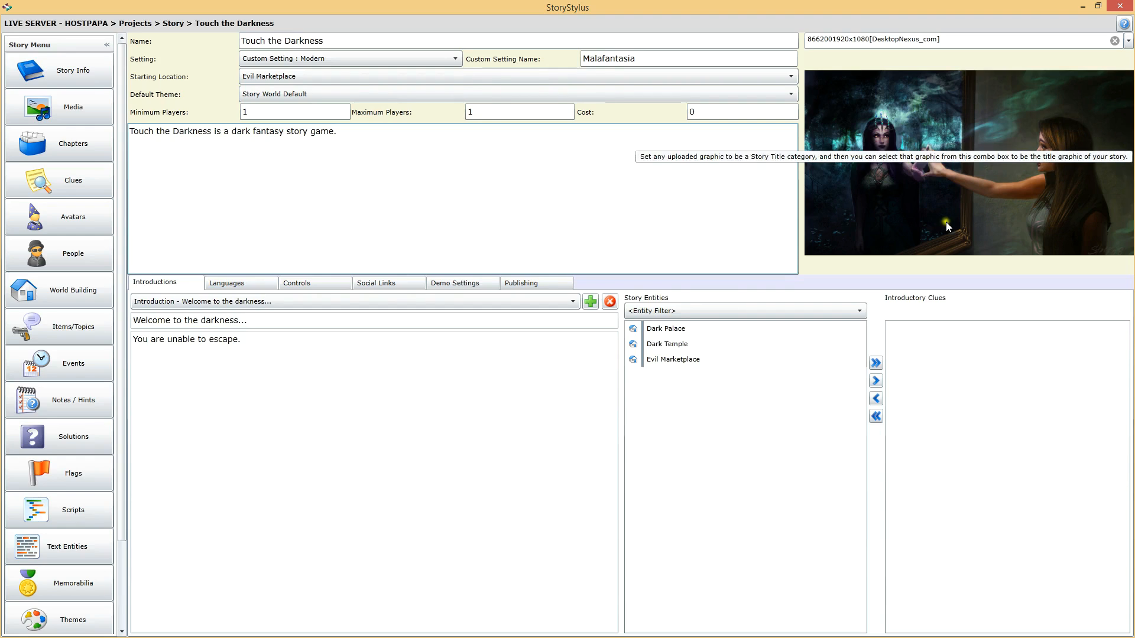
pyautogui.click(444, 219)
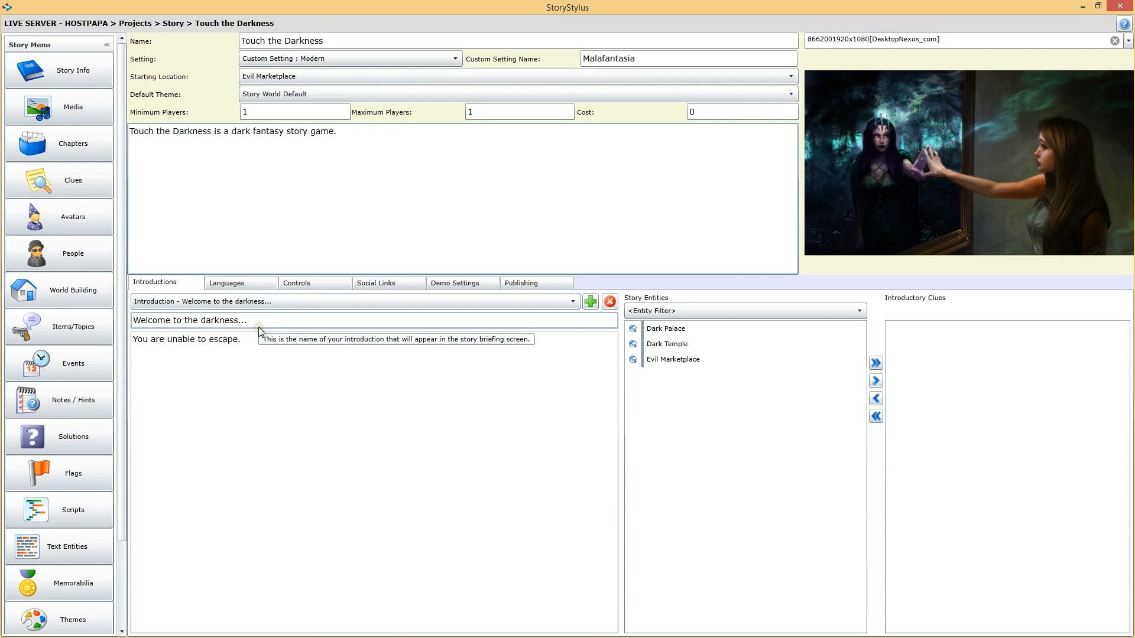
# - Add a second introduction to the story and name it "Welcome to your dark domain..."
pyautogui.click(591, 304)
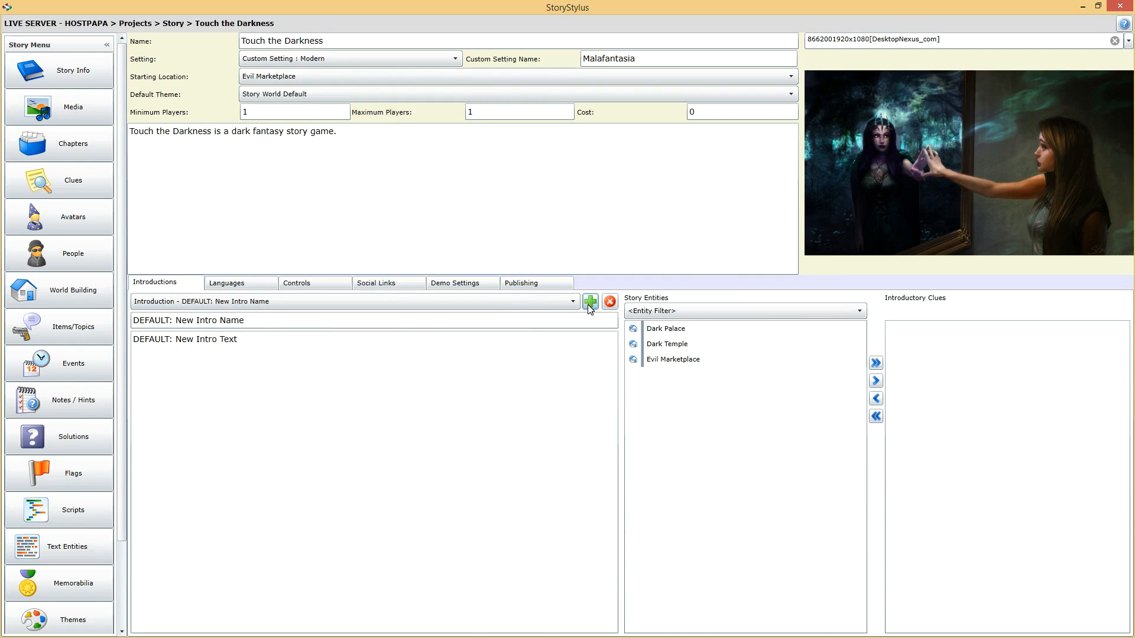
pyautogui.click(548, 301)
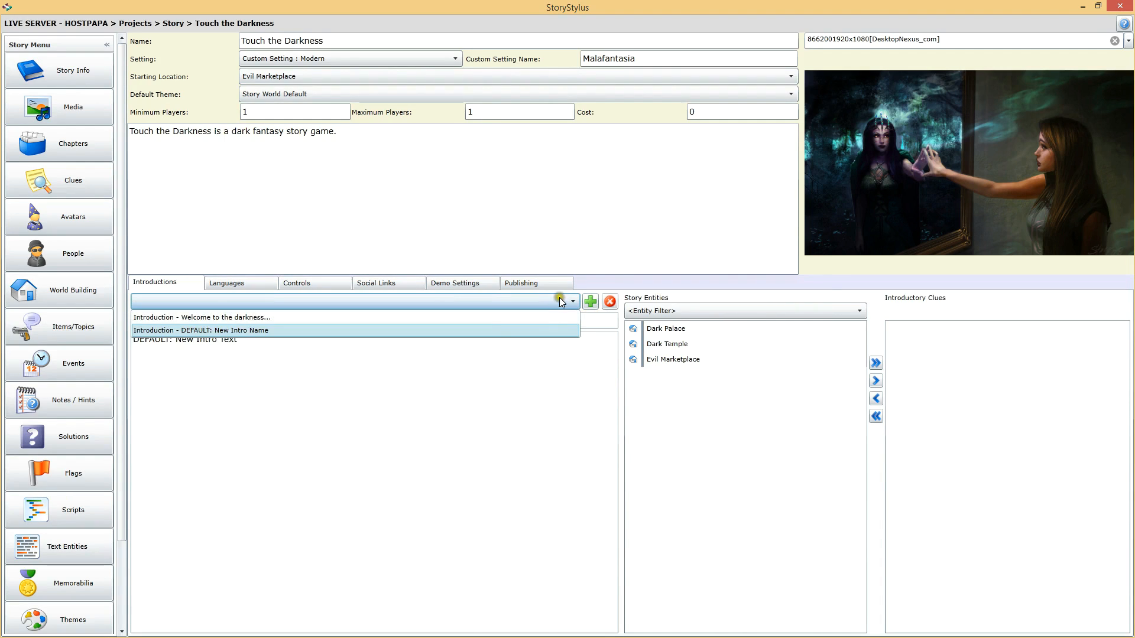
pyautogui.click(559, 298)
pyautogui.click(345, 298)
pyautogui.click(336, 298)
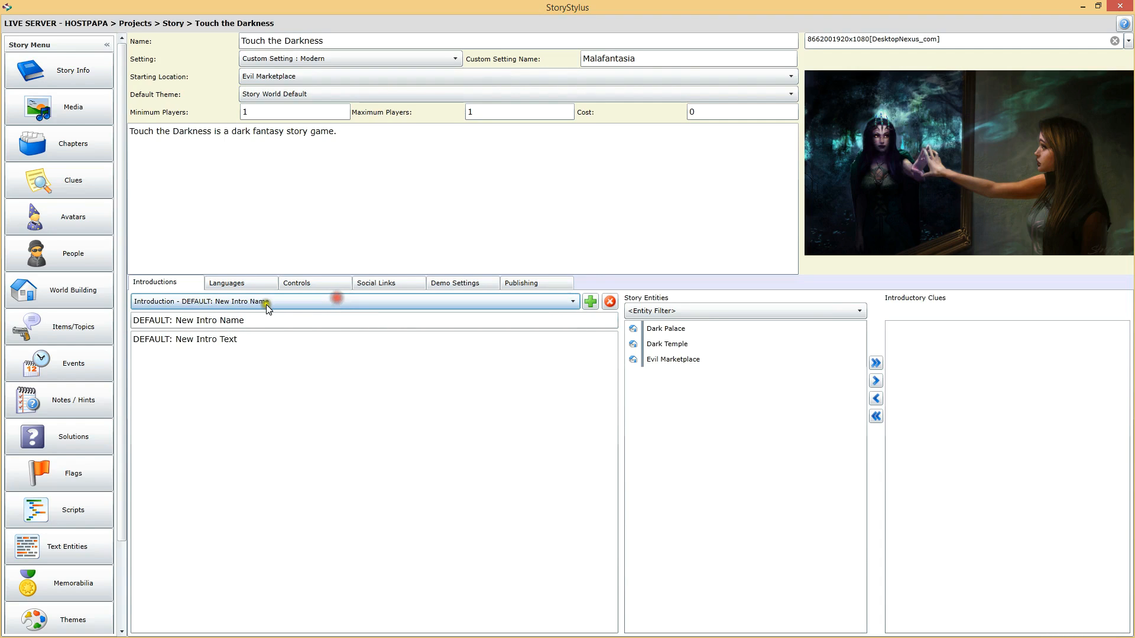
pyautogui.click(233, 321)
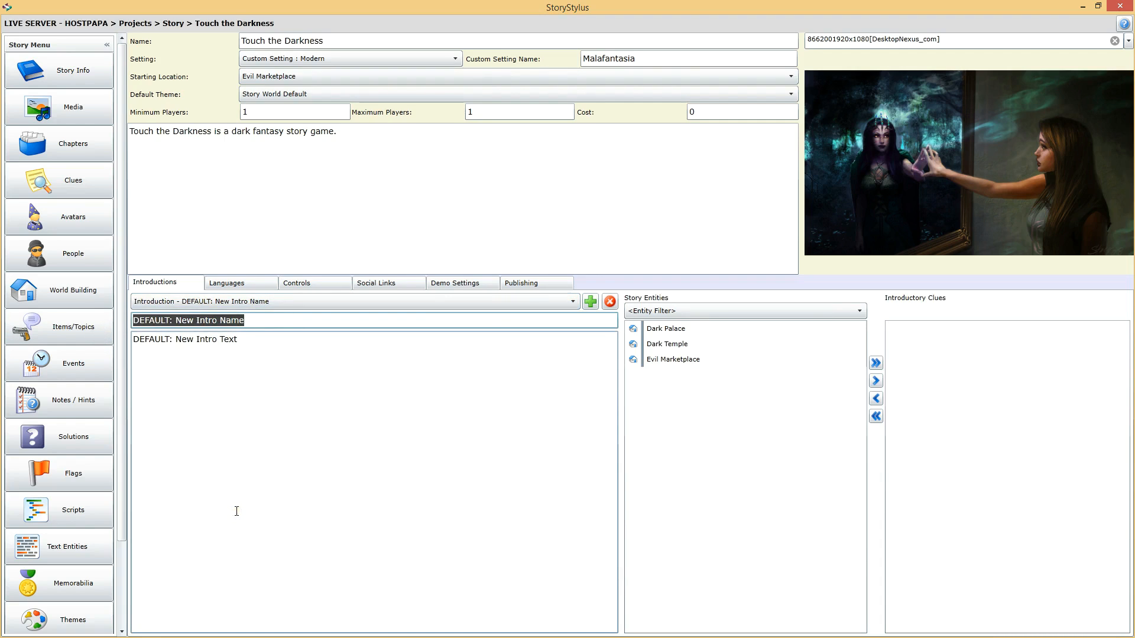
pyautogui.write('Welcome to your dark domain...')
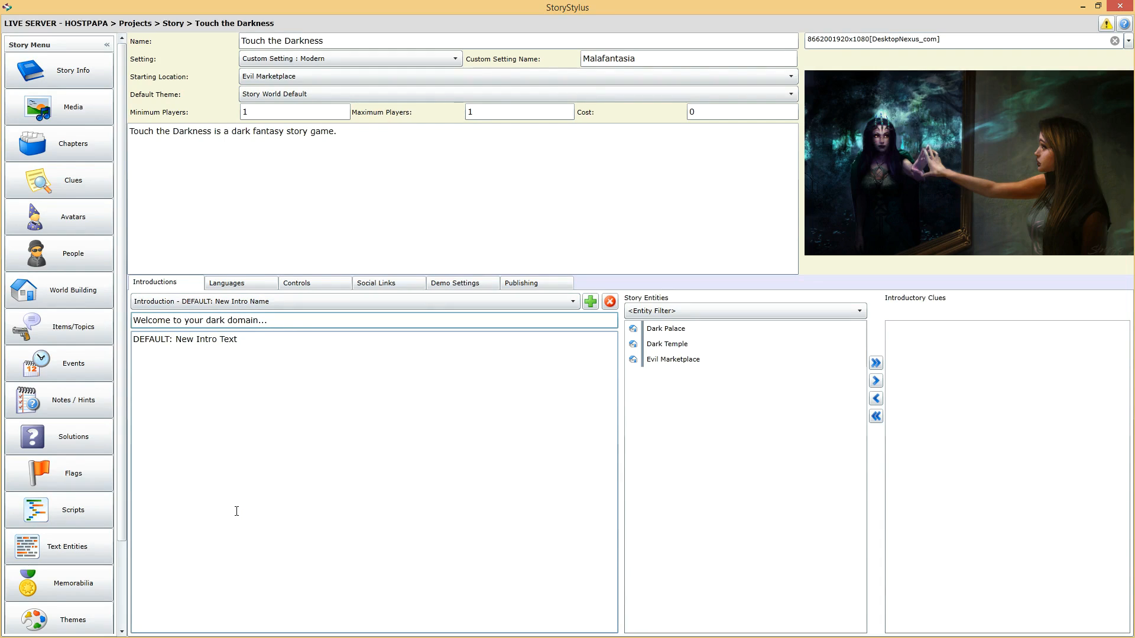
# - Replace the new introduction's default text with "You are the queen of darkness."
pyautogui.click(329, 373)
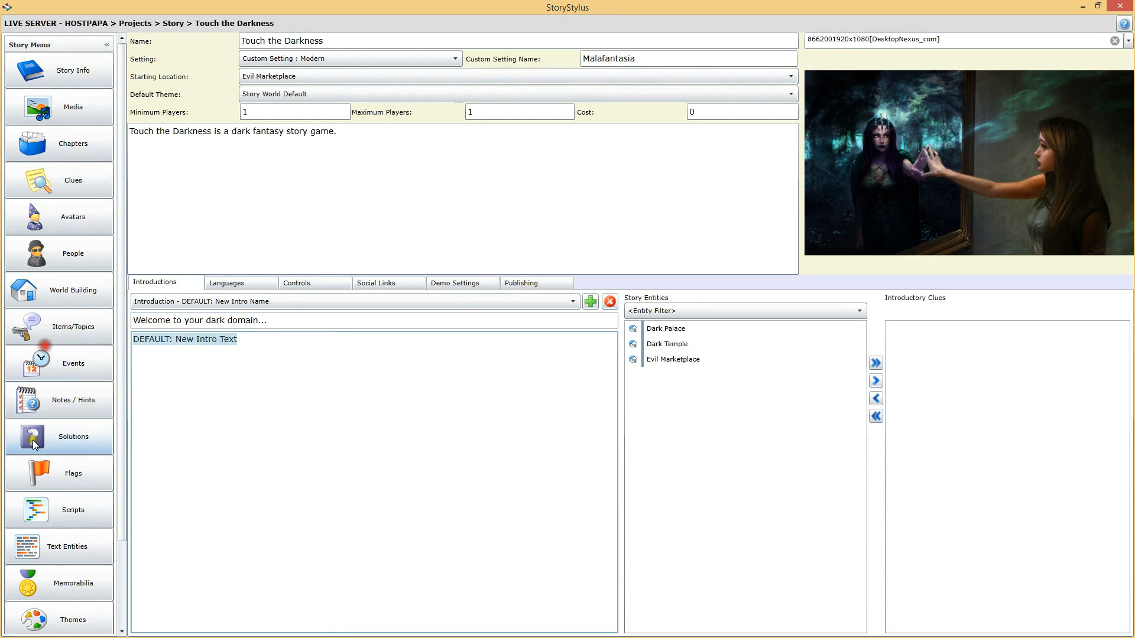
pyautogui.write('You are the queen of')
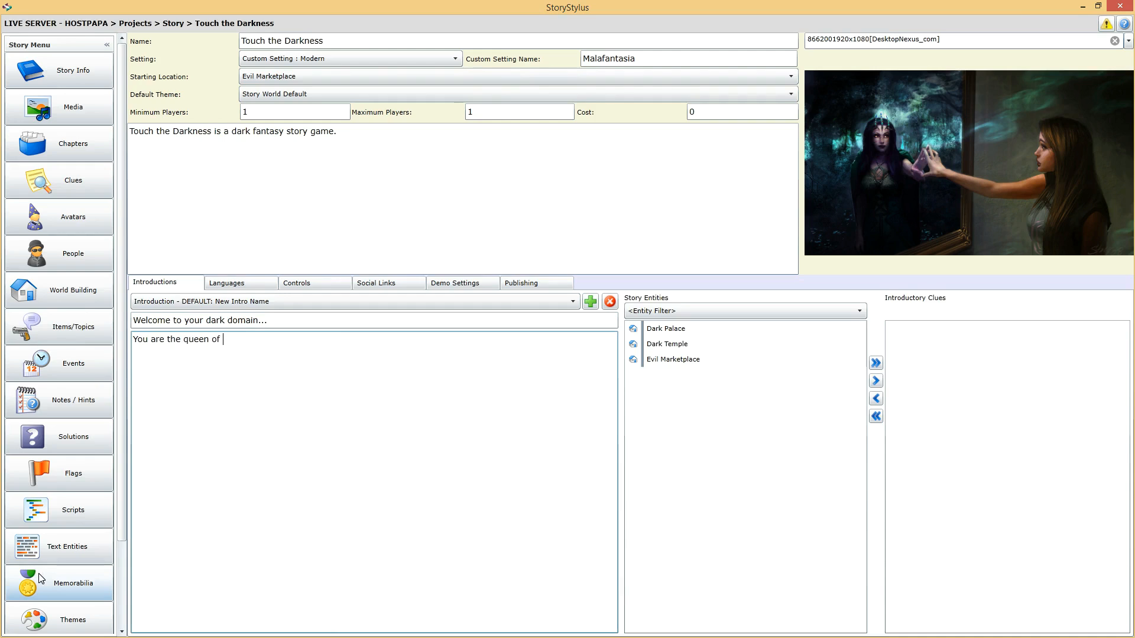
pyautogui.write(' darkness.')
# - Switch back to the "Welcome to the darkness..." introduction and review its name, its text and the list of introductions
pyautogui.click(323, 322)
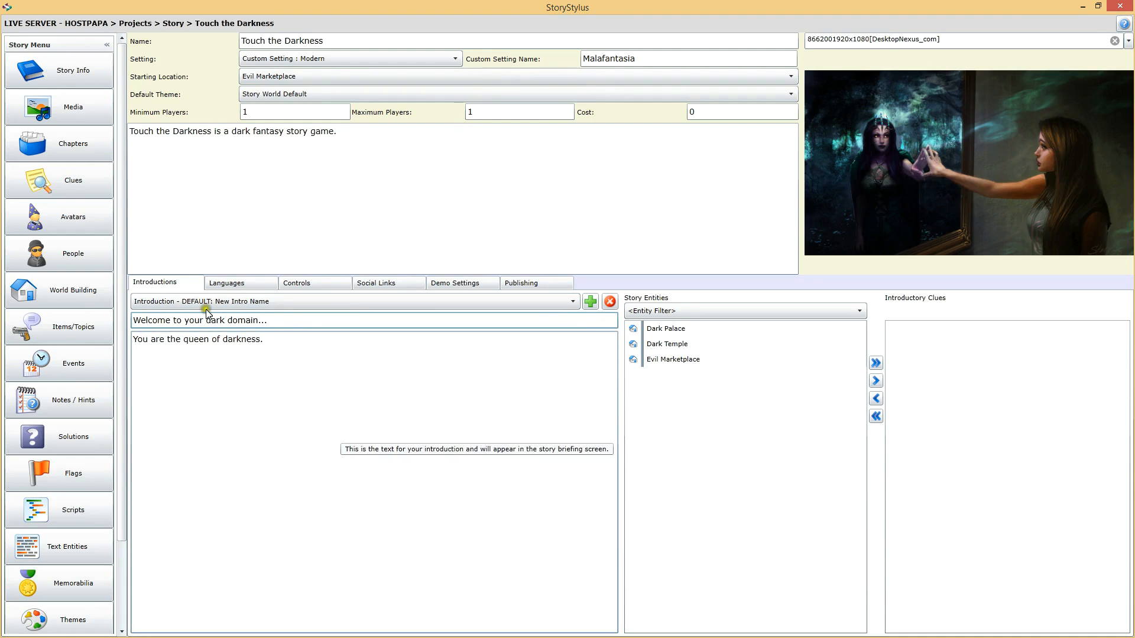
pyautogui.click(386, 308)
pyautogui.click(267, 316)
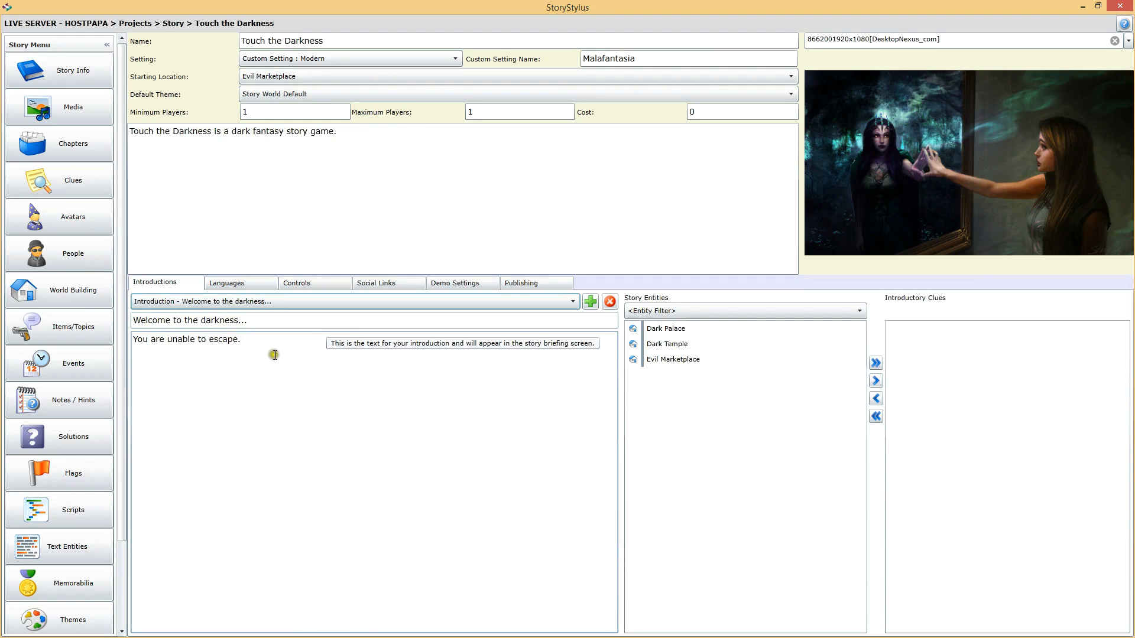
pyautogui.click(292, 318)
pyautogui.click(281, 347)
pyautogui.click(319, 321)
pyautogui.click(276, 342)
pyautogui.click(306, 321)
pyautogui.click(291, 338)
pyautogui.click(294, 322)
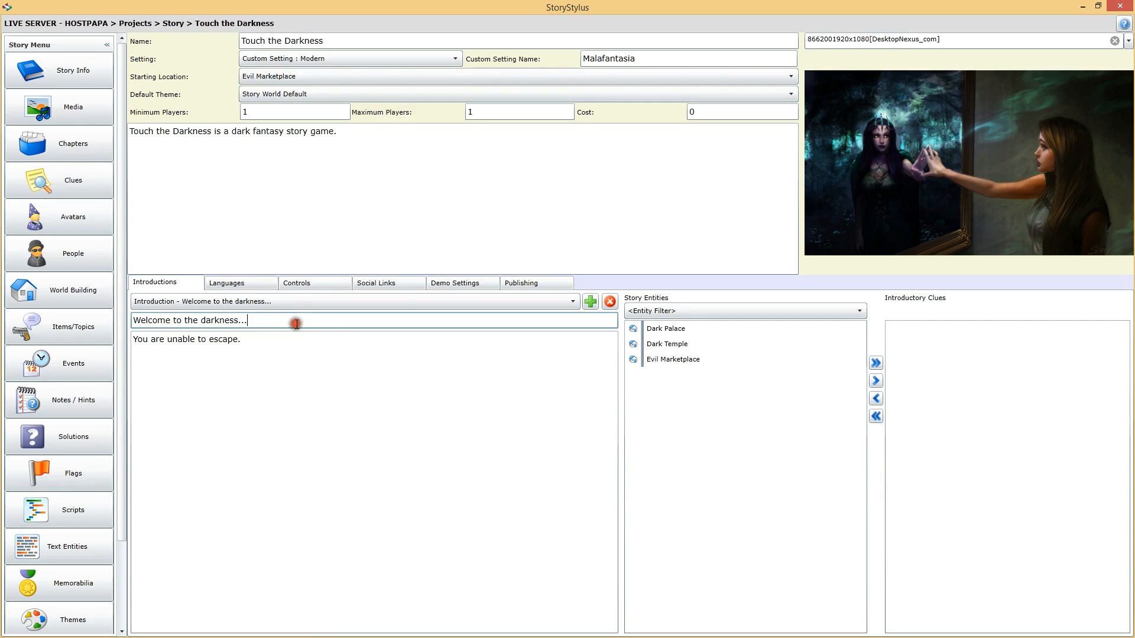
pyautogui.click(487, 305)
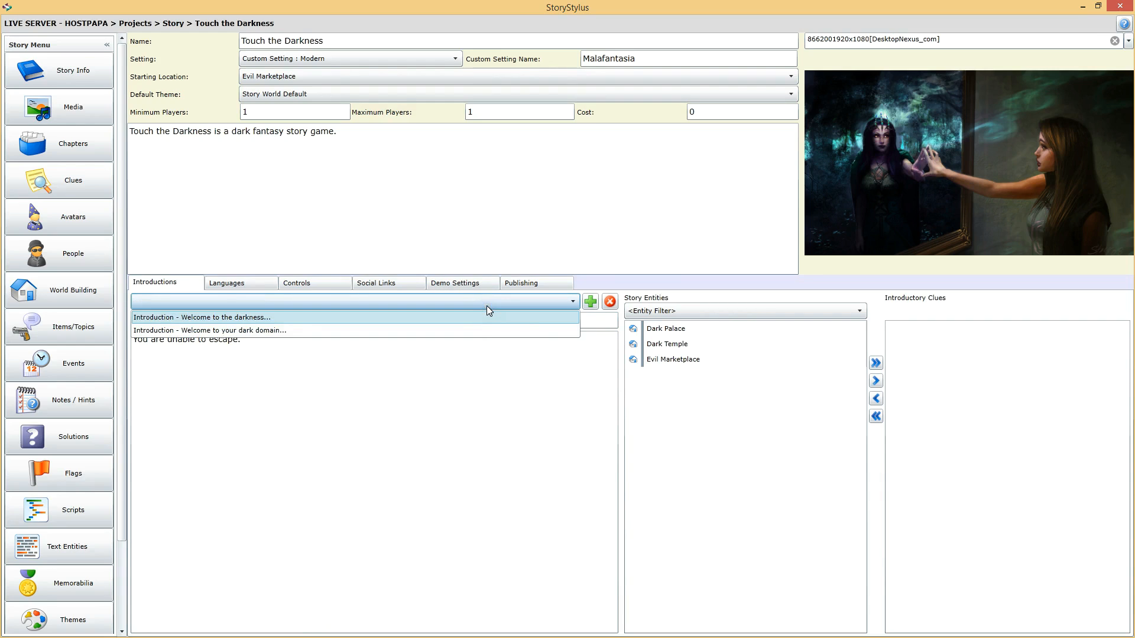
pyautogui.click(487, 306)
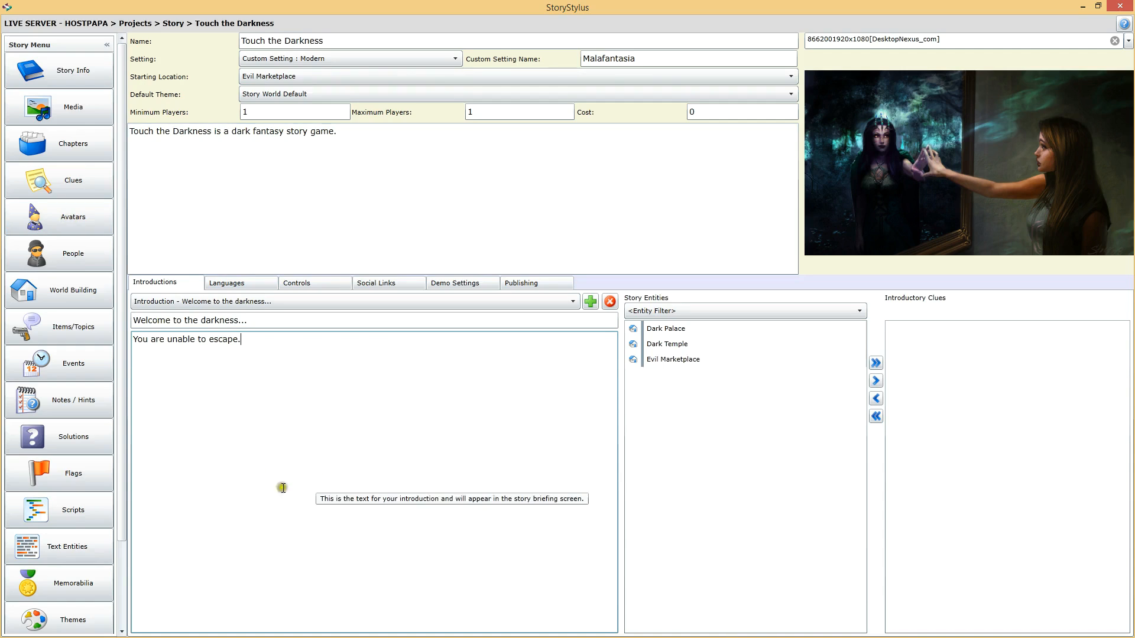
# - Start creating a new avatar for the story and set the character's gender to Female
pyautogui.click(72, 220)
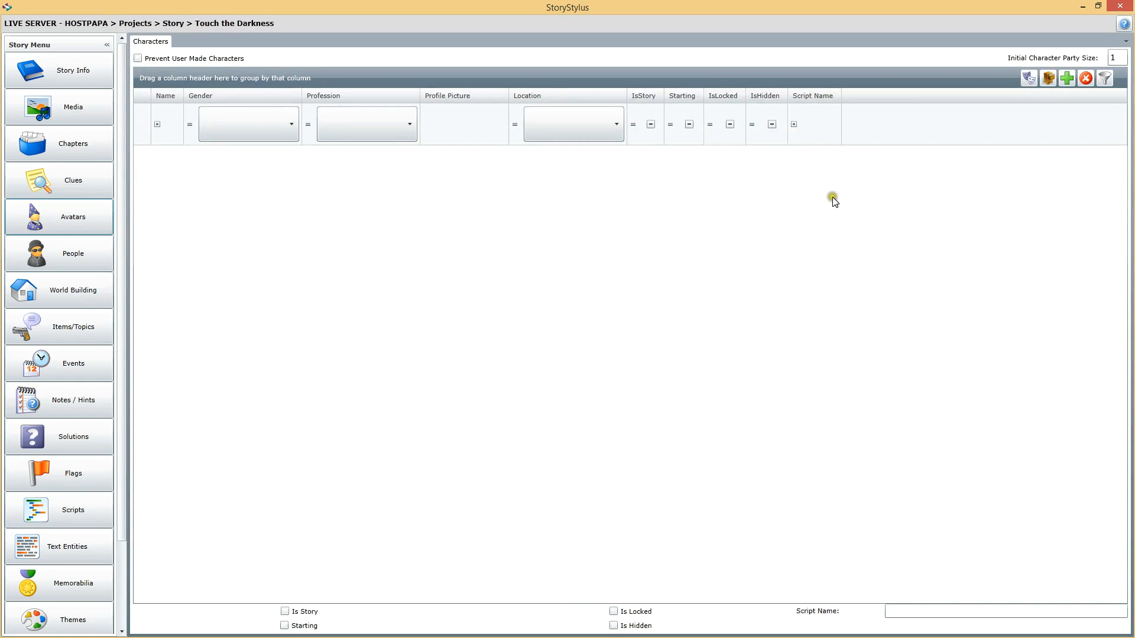
pyautogui.click(1066, 79)
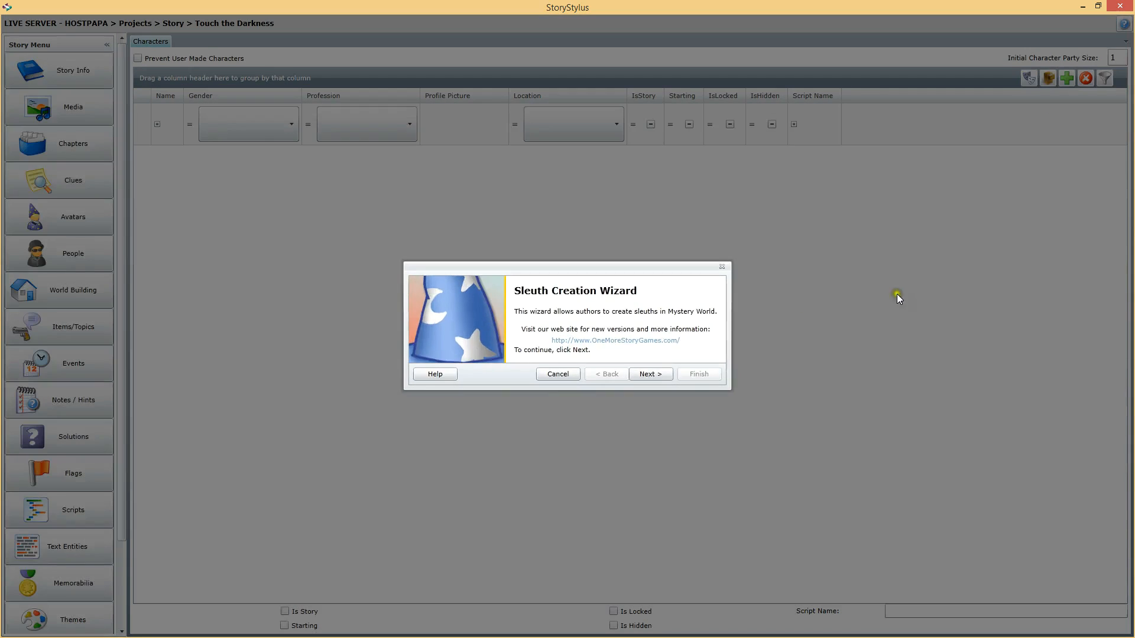
pyautogui.click(662, 374)
pyautogui.click(616, 351)
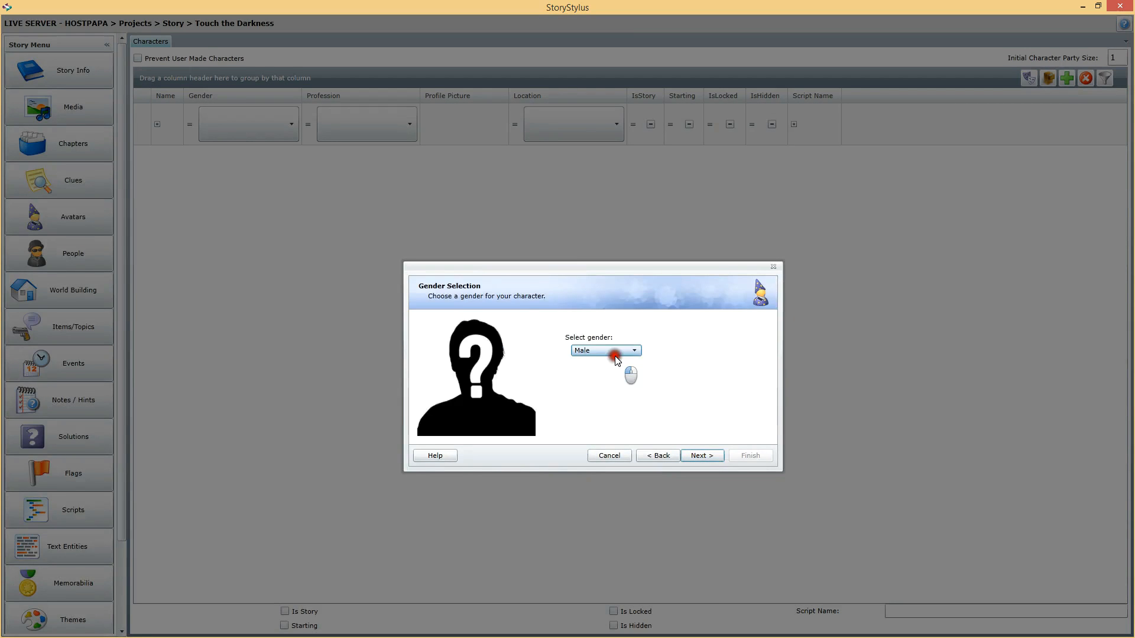
pyautogui.click(611, 378)
pyautogui.click(702, 455)
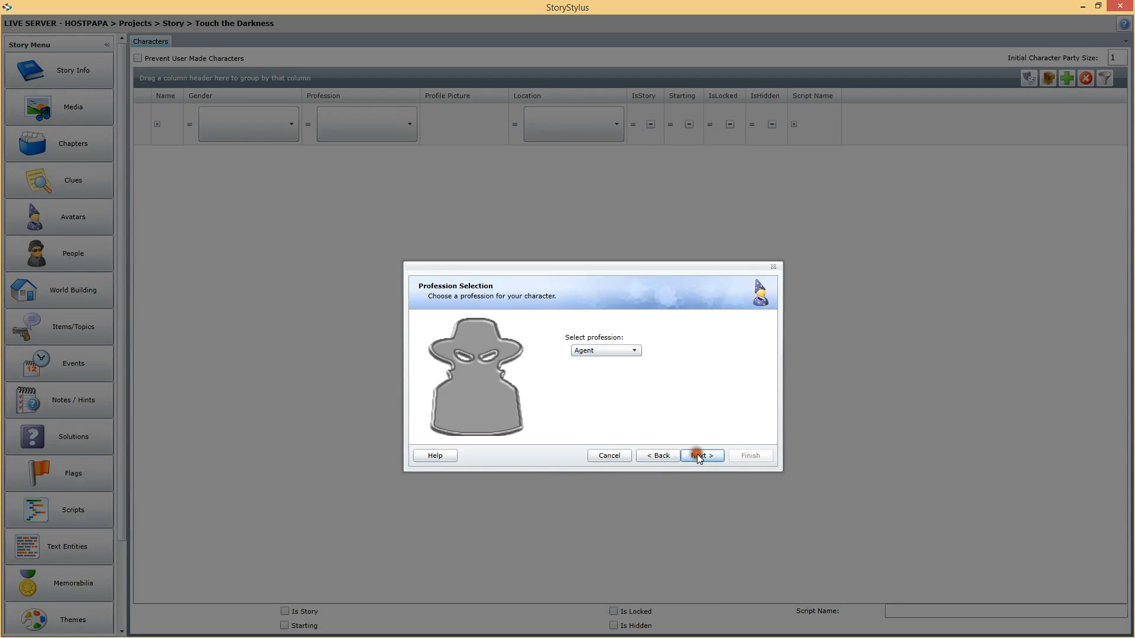
# - Set the character's profession to Writer and keep the default attributes and profile picture
pyautogui.click(613, 351)
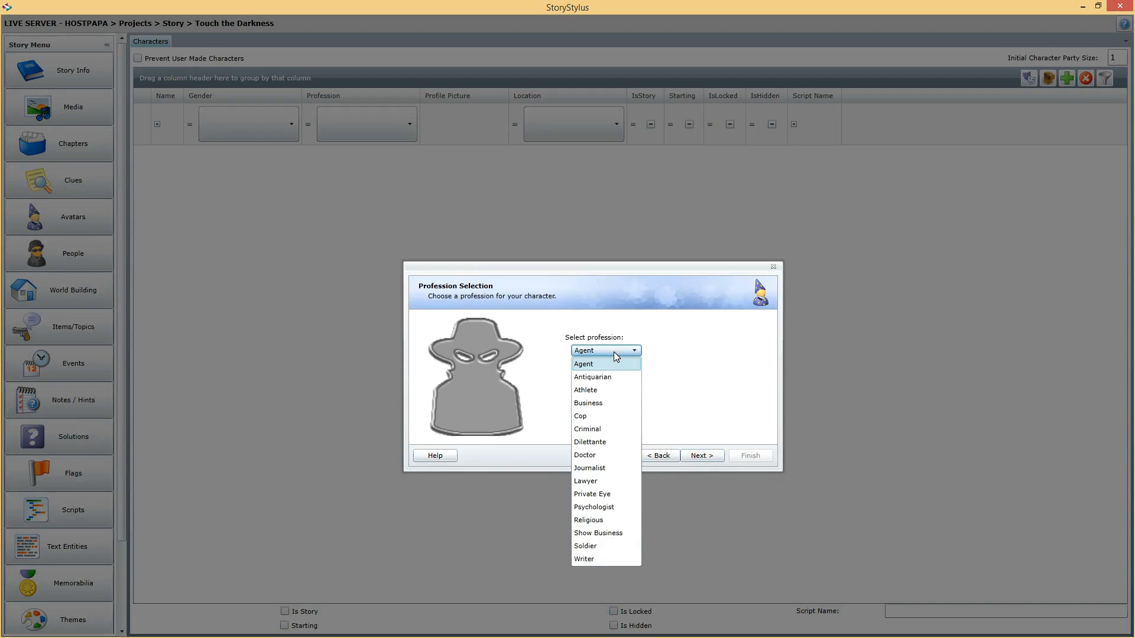
pyautogui.click(587, 561)
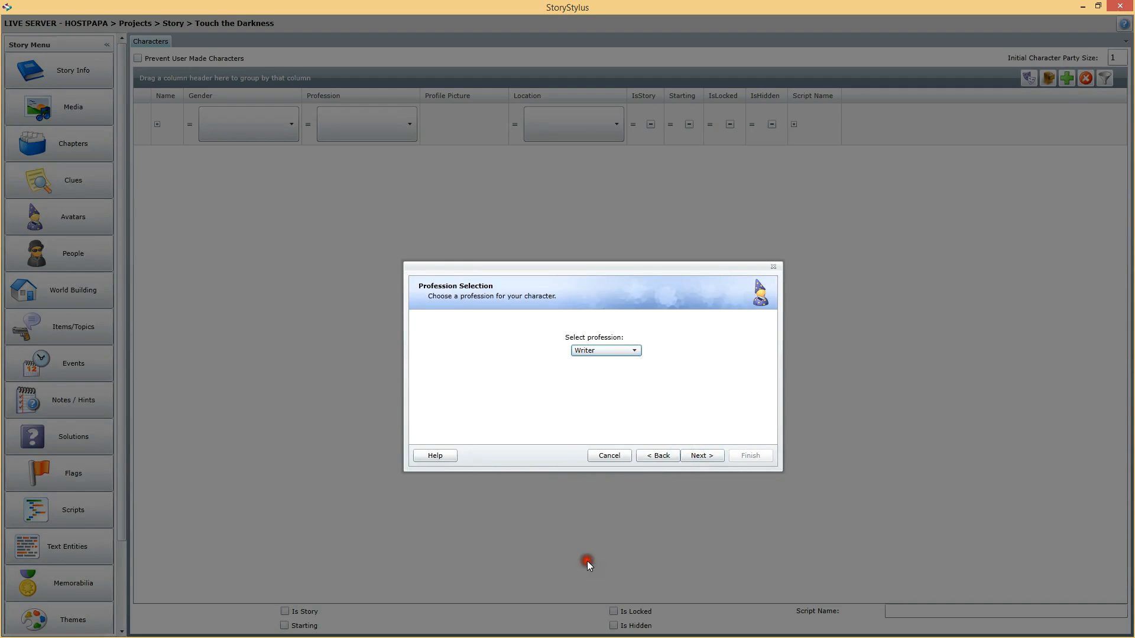
pyautogui.click(704, 456)
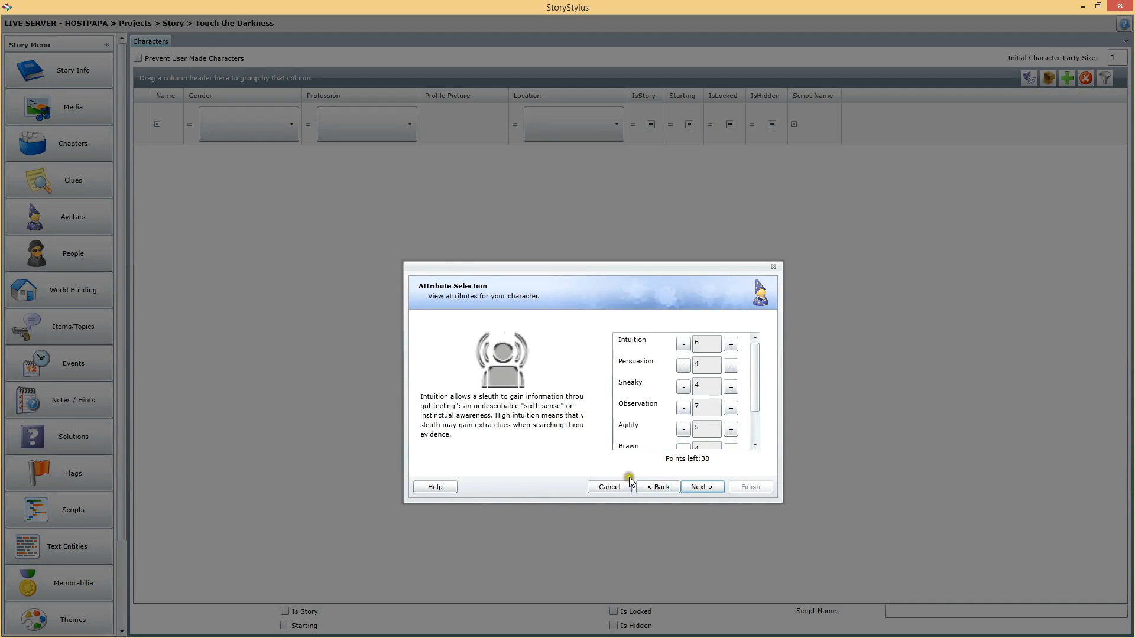
pyautogui.click(714, 486)
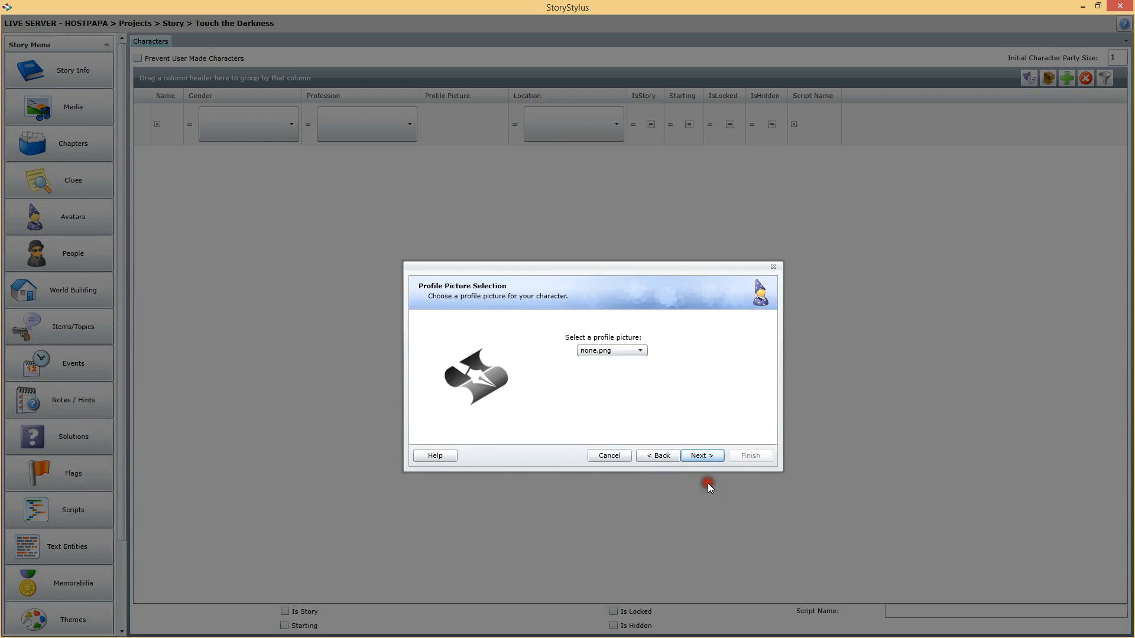
pyautogui.click(621, 356)
pyautogui.click(708, 457)
# - Enter the character's first and last name with the prefix Miss and finish creating the avatar
pyautogui.click(650, 349)
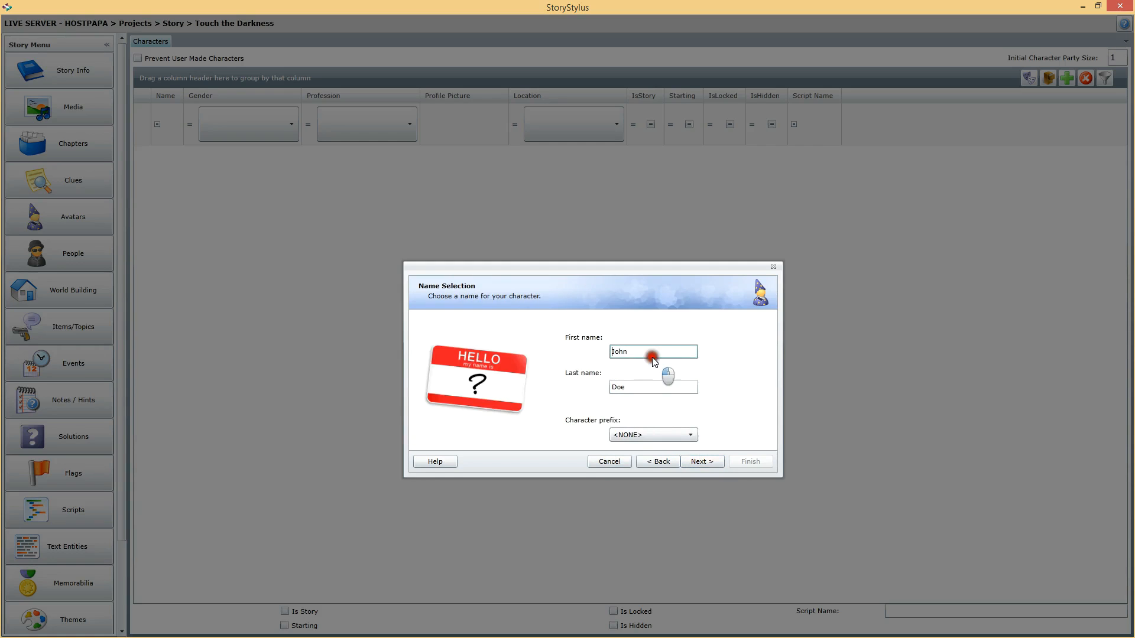
pyautogui.doubleClick(653, 351)
pyautogui.write('Stacey')
pyautogui.click(635, 387)
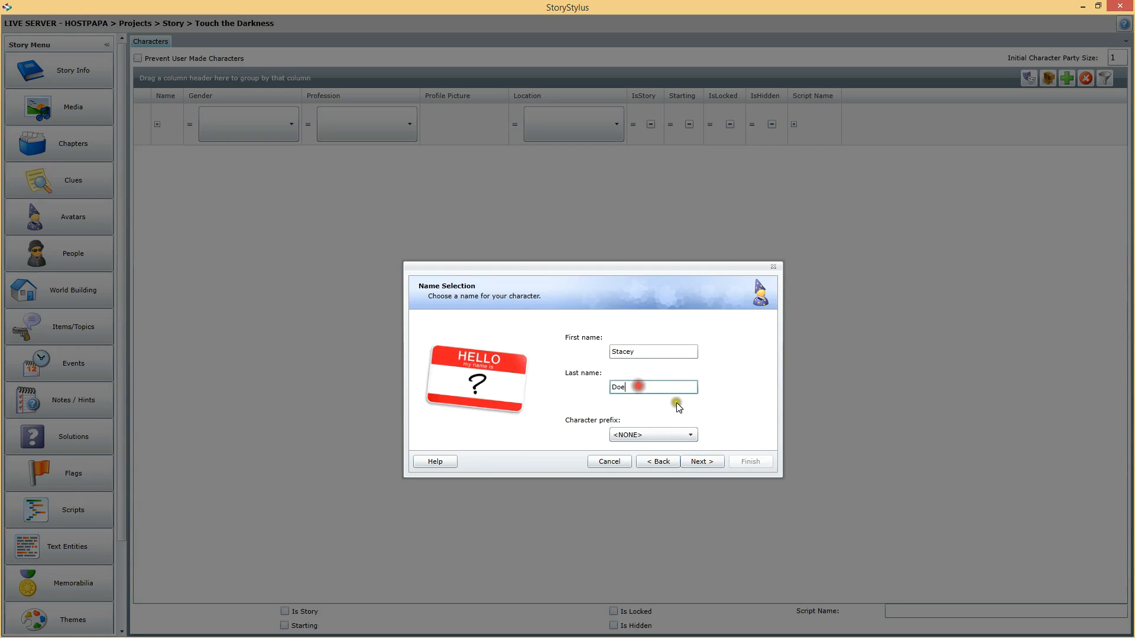
pyautogui.click(656, 436)
pyautogui.click(619, 506)
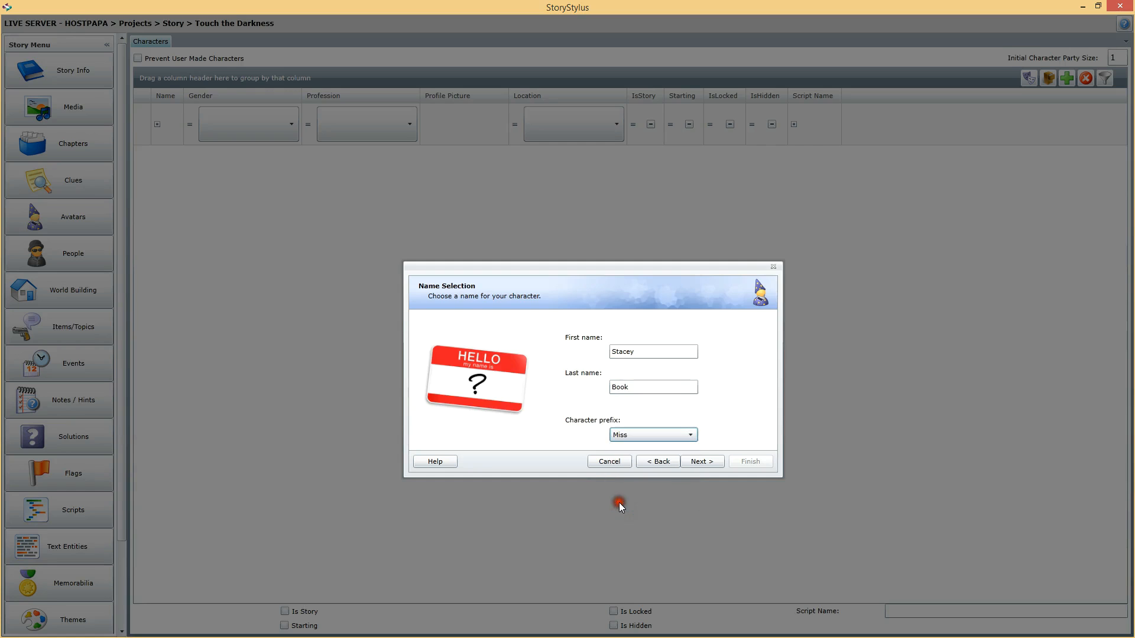
pyautogui.click(702, 462)
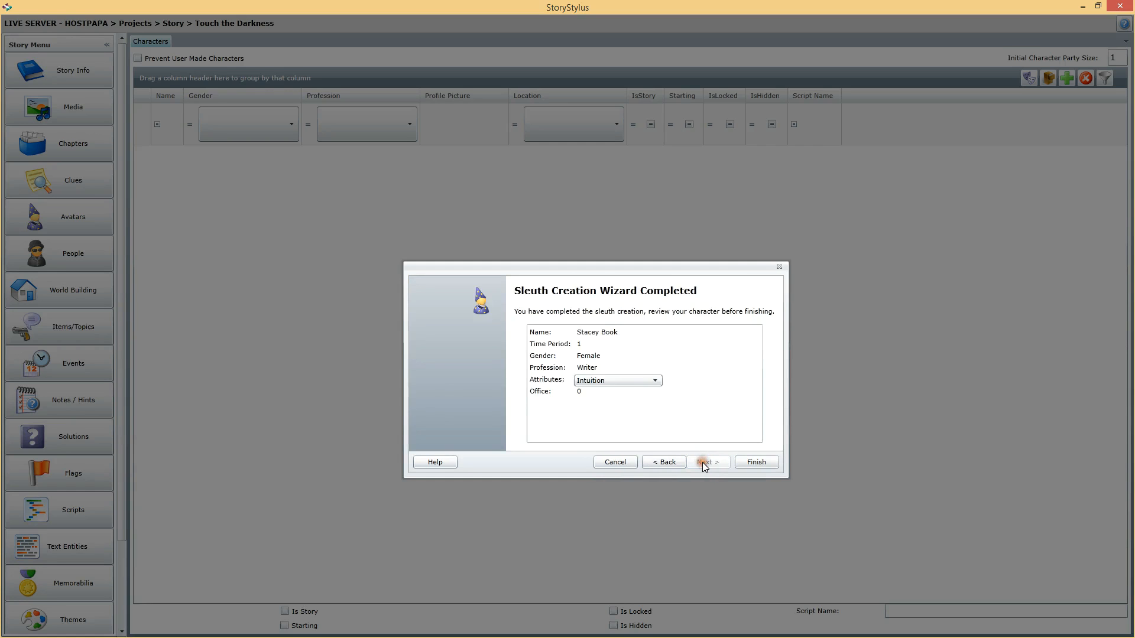
pyautogui.click(752, 461)
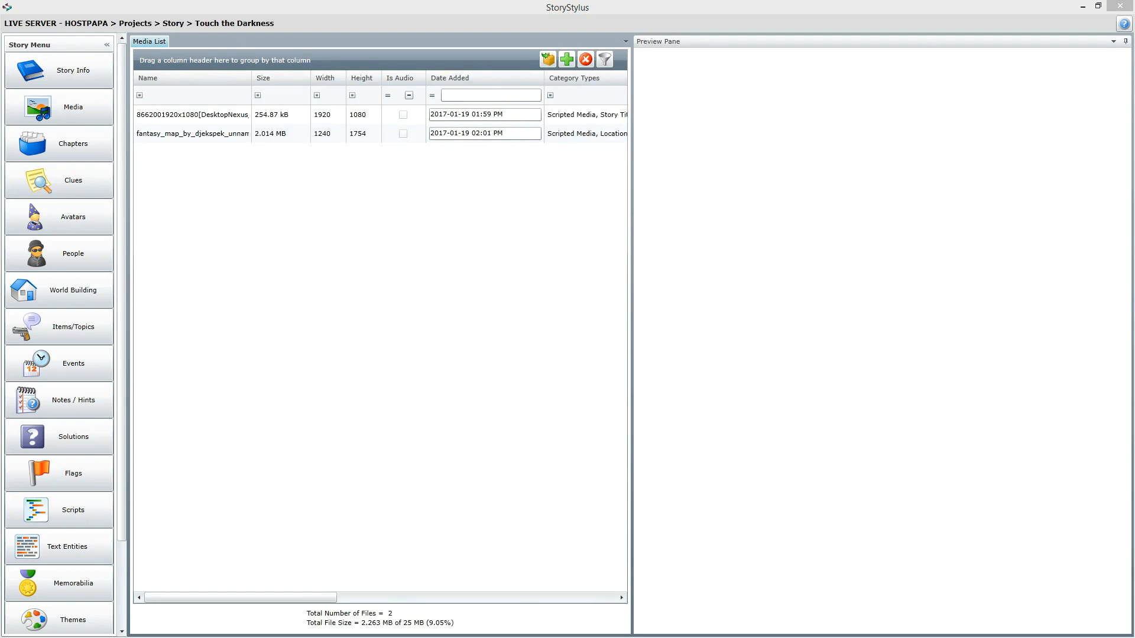
# - Load the five image files for media upload and resize DarkQueen.png and Stacy08.png to Player Character Picture (300x300)
pyautogui.moveTo(895, 475); pyautogui.dragTo(375, 235)
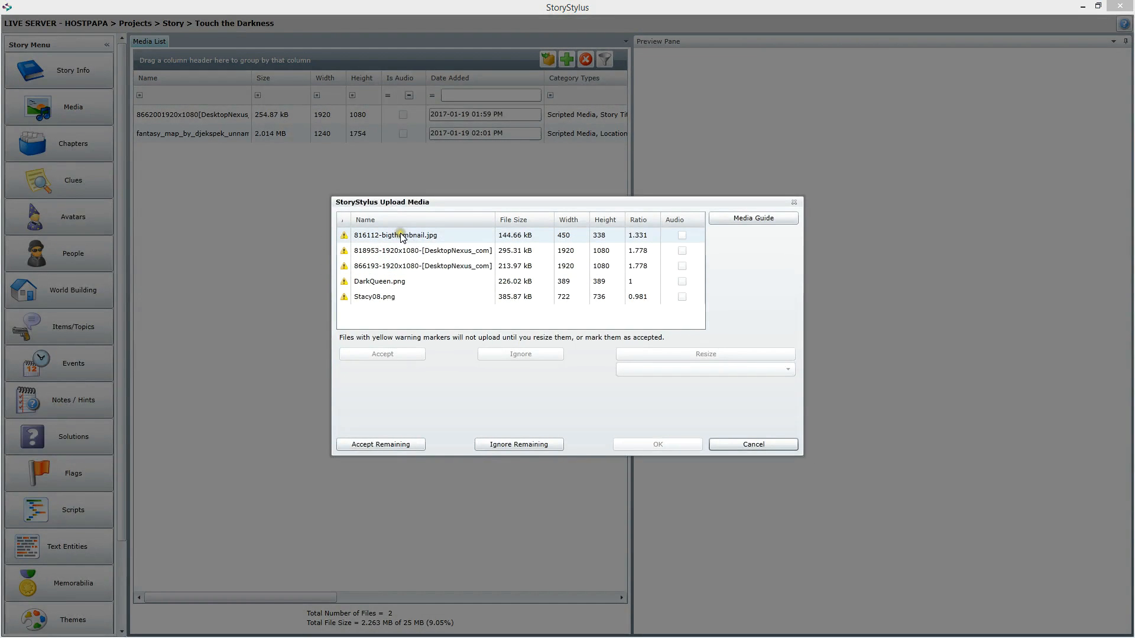
pyautogui.click(400, 282)
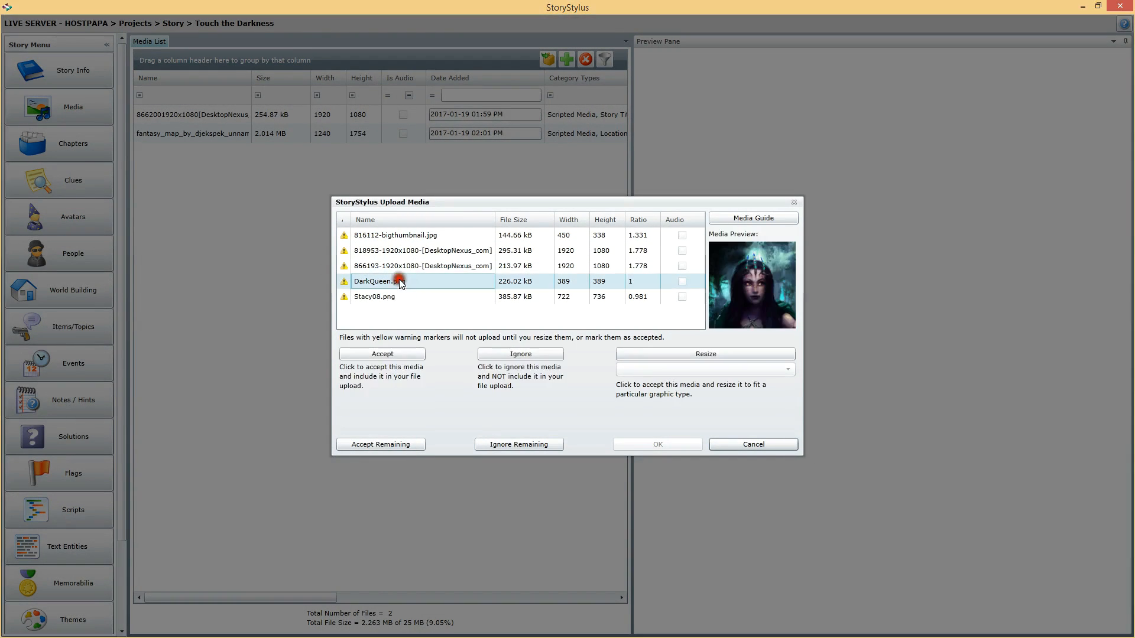
pyautogui.click(754, 349)
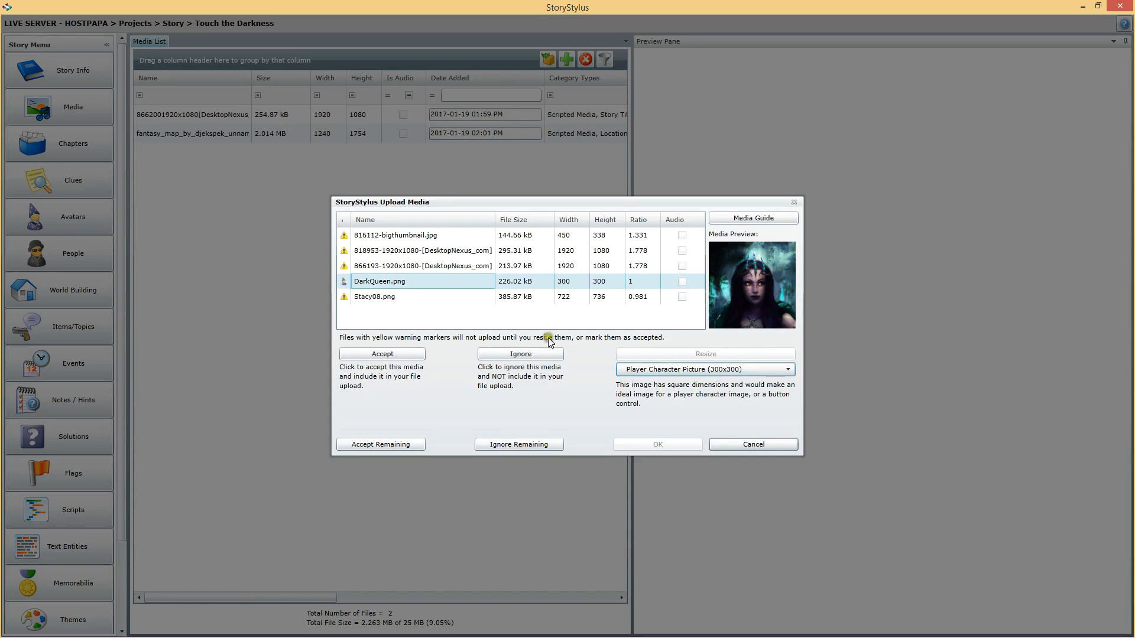
pyautogui.click(376, 296)
pyautogui.click(745, 357)
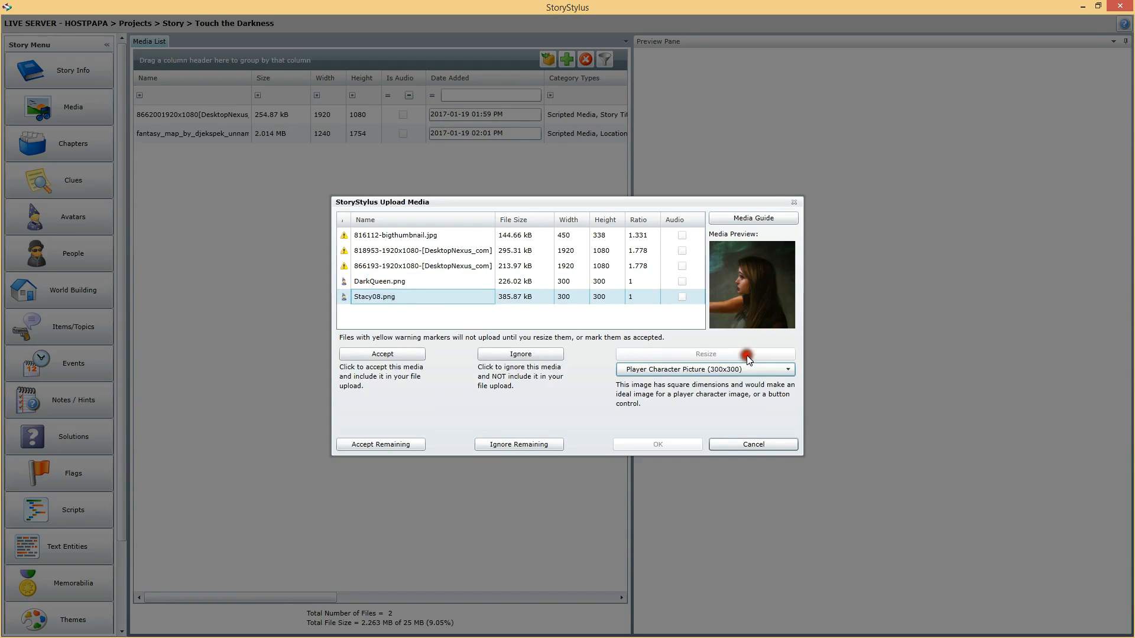
# - Try resizing the 866193 image to POV Map Medium Quality (1280x720) and check the other size options
pyautogui.click(408, 266)
pyautogui.click(712, 354)
pyautogui.click(718, 369)
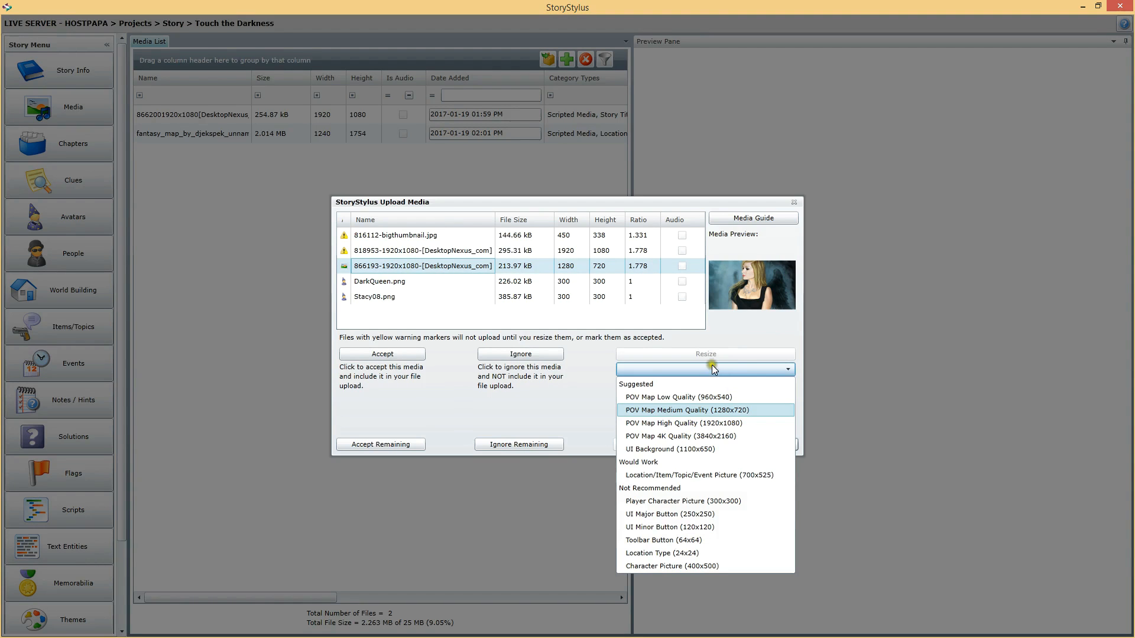
pyautogui.click(715, 367)
# - Accept the 866193, 818953 and 816112-bigthumbnail.jpg images for upload at their original sizes
pyautogui.click(390, 353)
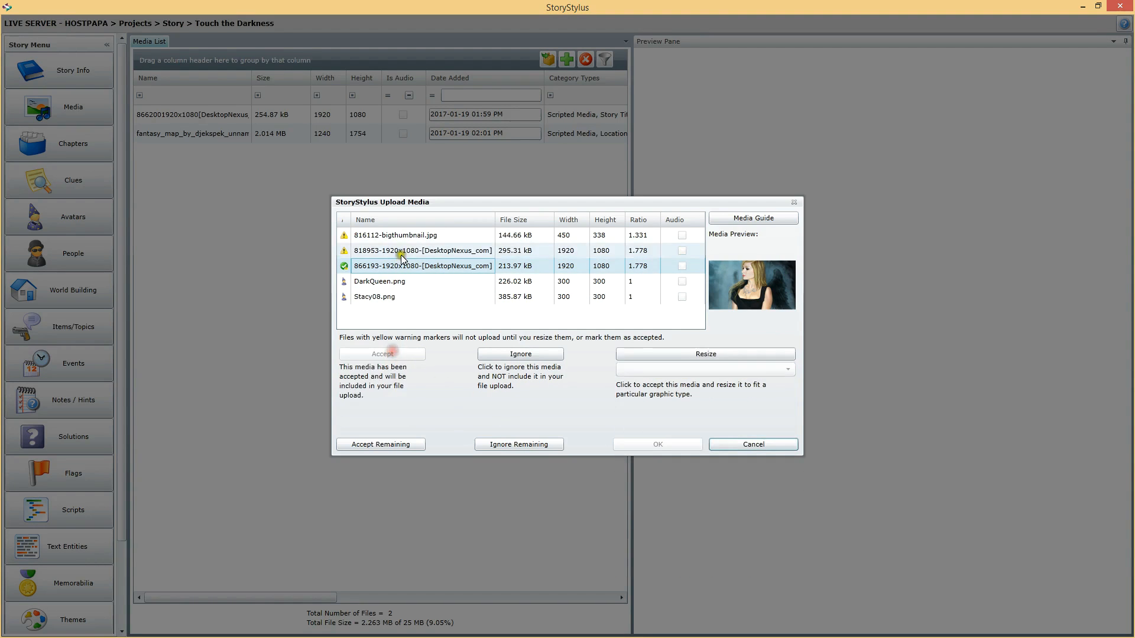
pyautogui.click(401, 256)
pyautogui.click(390, 354)
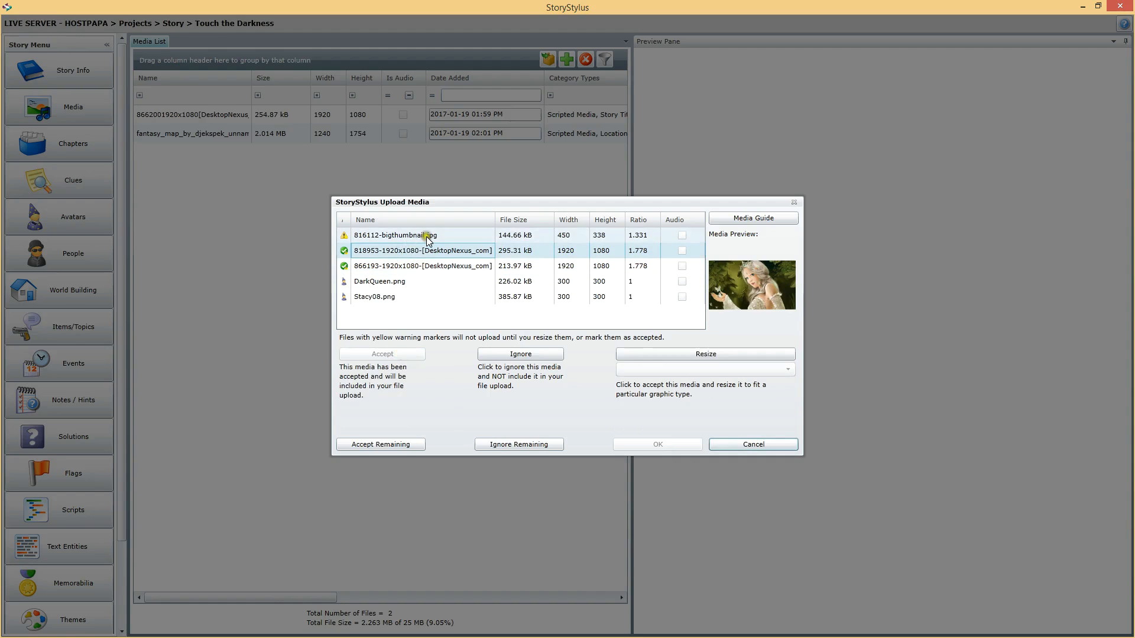
pyautogui.click(426, 237)
pyautogui.click(403, 354)
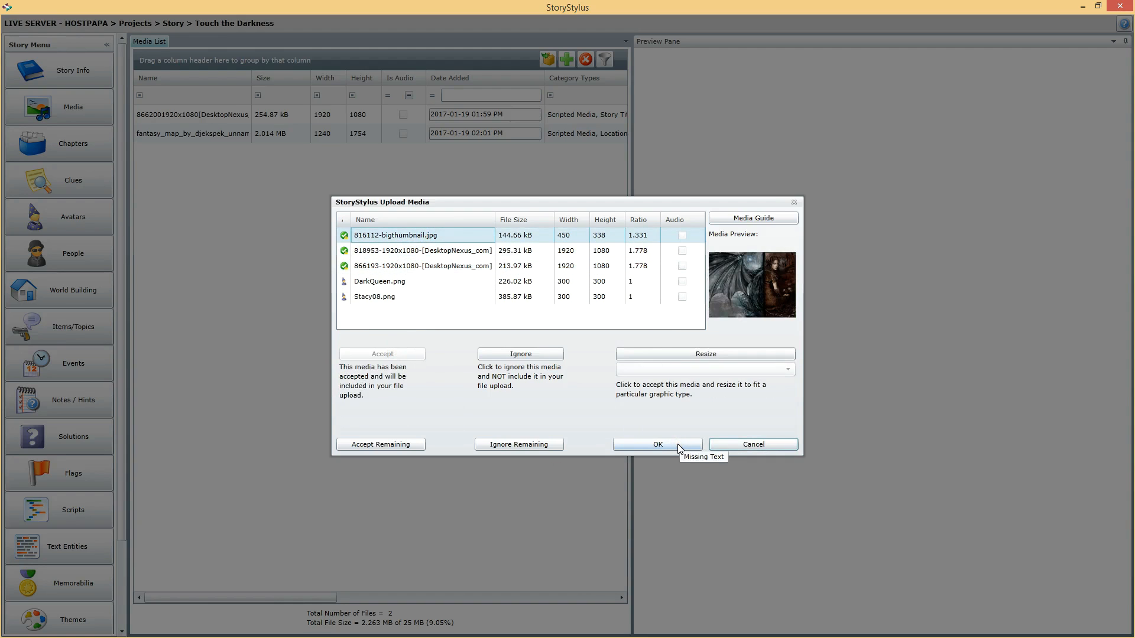
# - Upload the five accepted image files to the story's media list
pyautogui.click(658, 446)
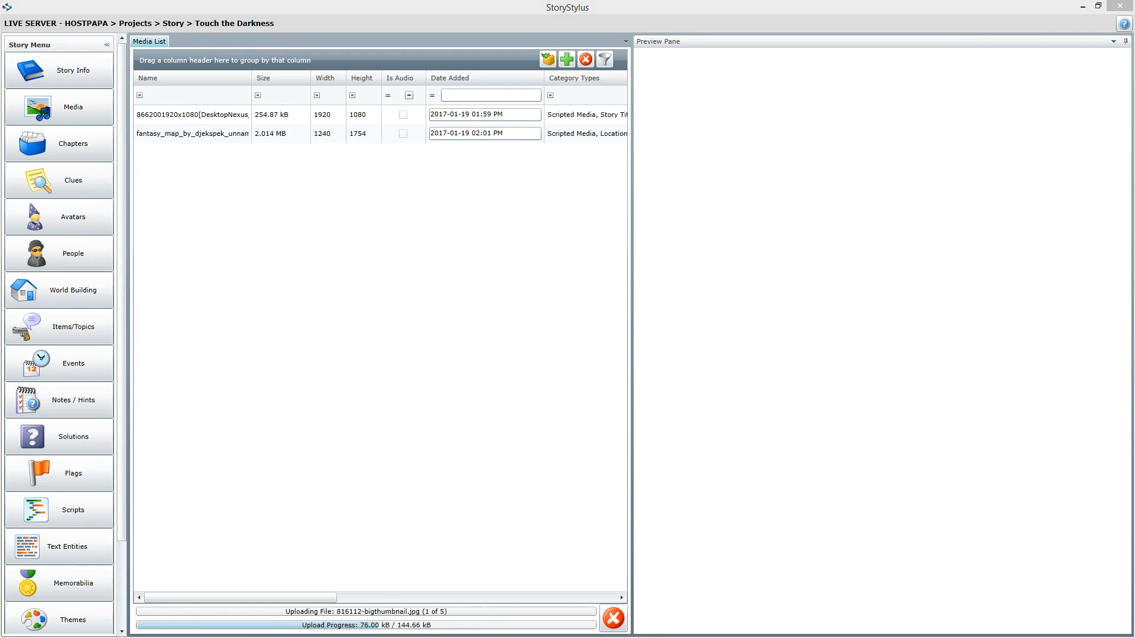
pyautogui.click(443, 285)
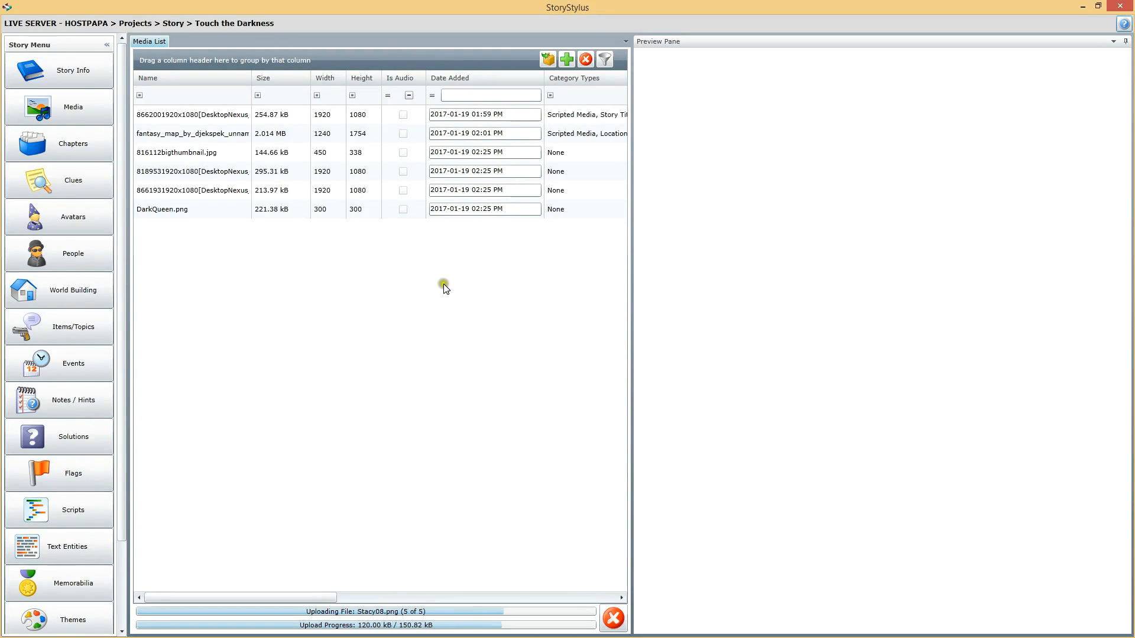
pyautogui.click(433, 294)
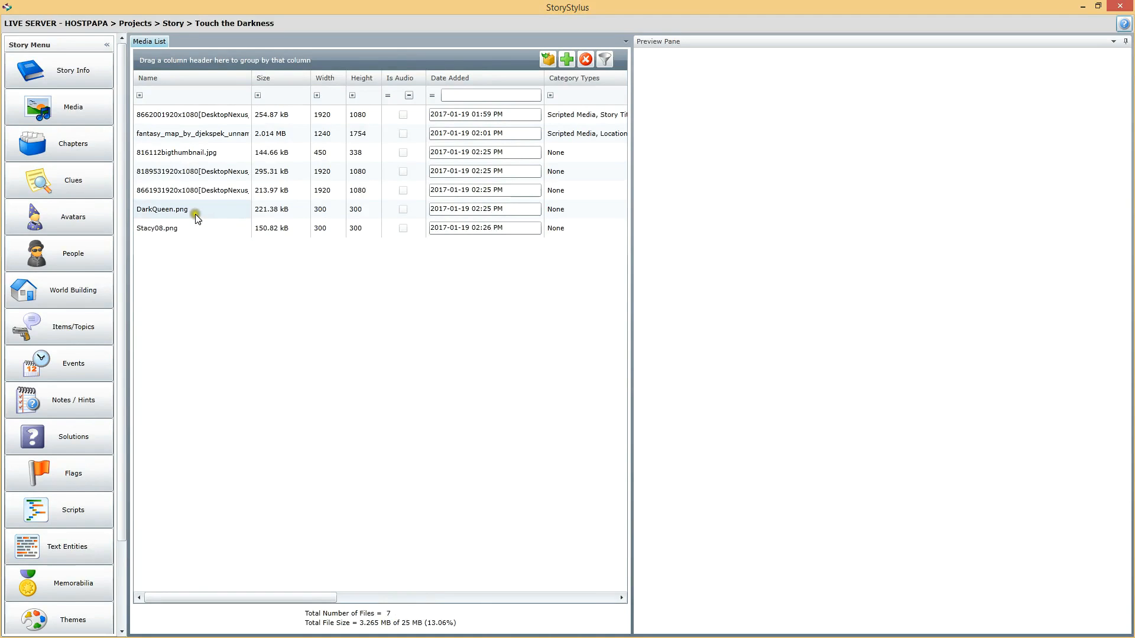
pyautogui.click(198, 113)
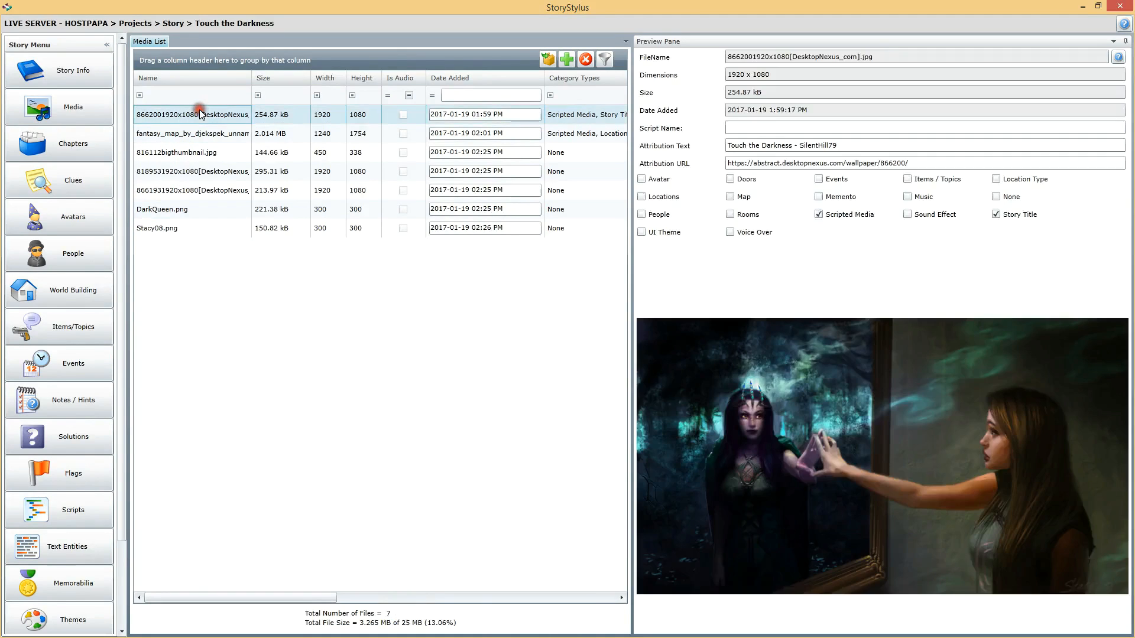
pyautogui.click(865, 163)
pyautogui.moveTo(851, 146); pyautogui.dragTo(678, 119)
pyautogui.hotkey('ctrl', 'c')
pyautogui.click(190, 215)
pyautogui.click(756, 147)
pyautogui.hotkey('ctrl', 'v')
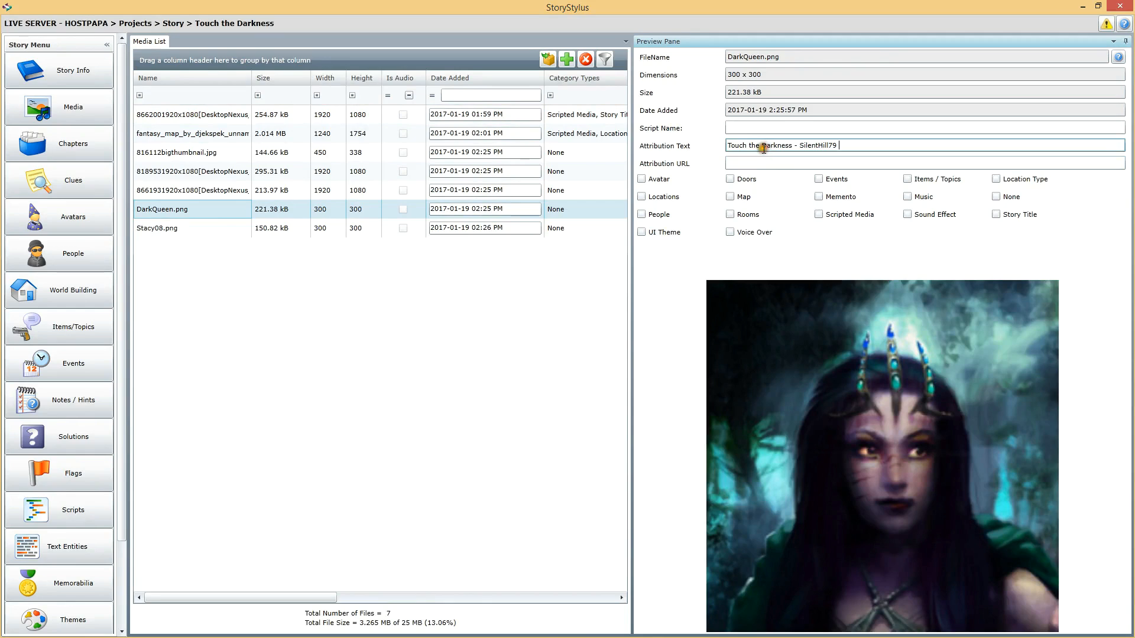
pyautogui.click(161, 230)
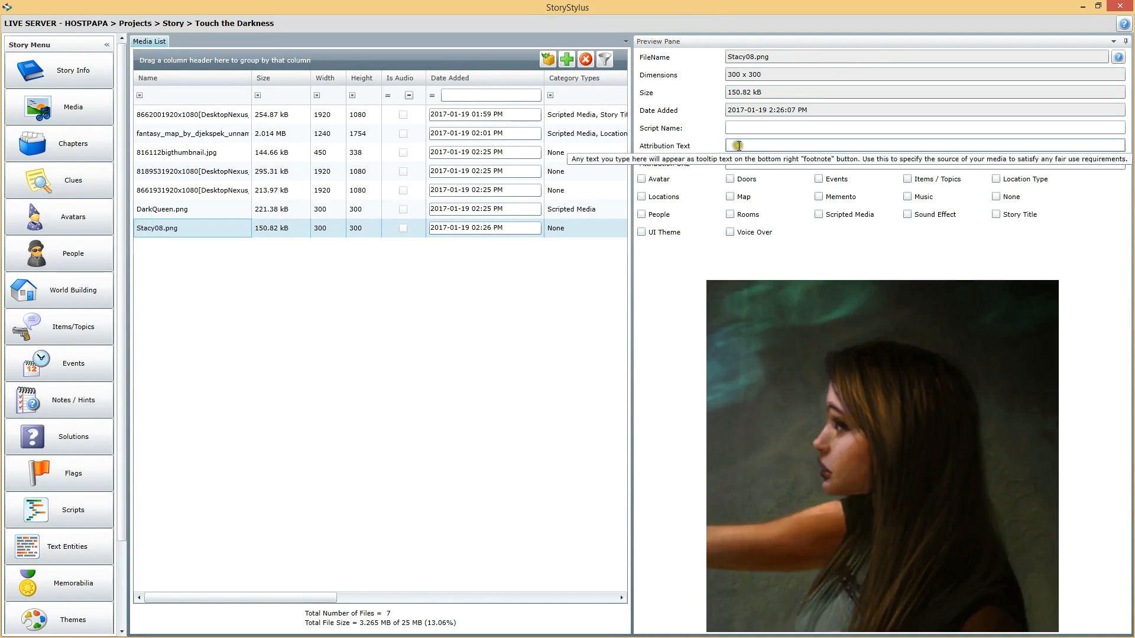
pyautogui.click(742, 147)
pyautogui.hotkey('ctrl', 'v')
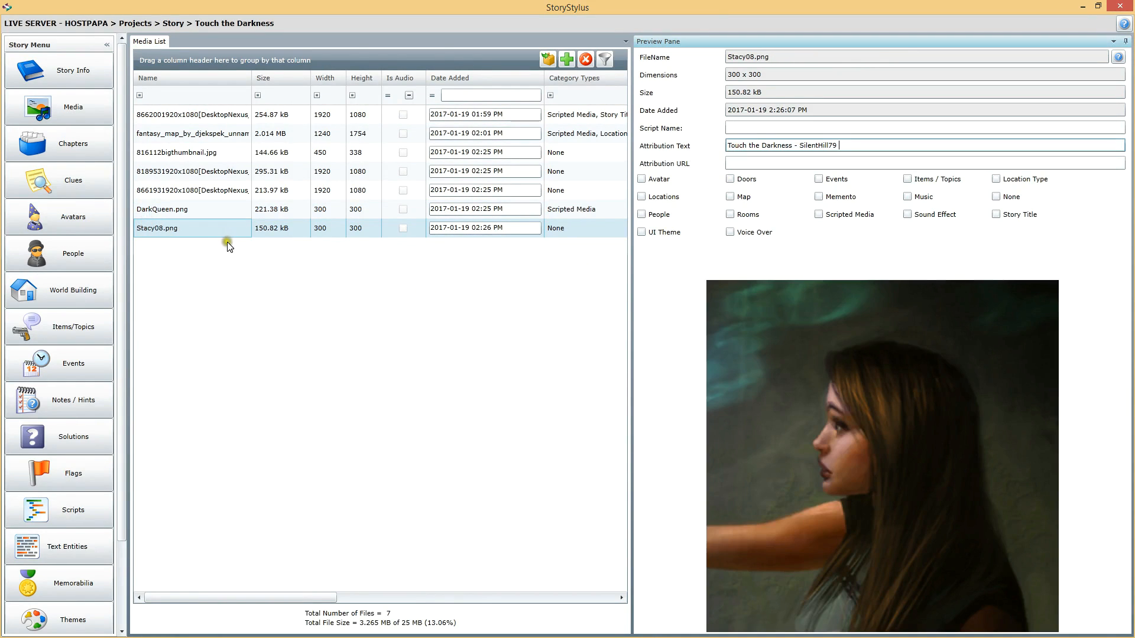
pyautogui.click(204, 211)
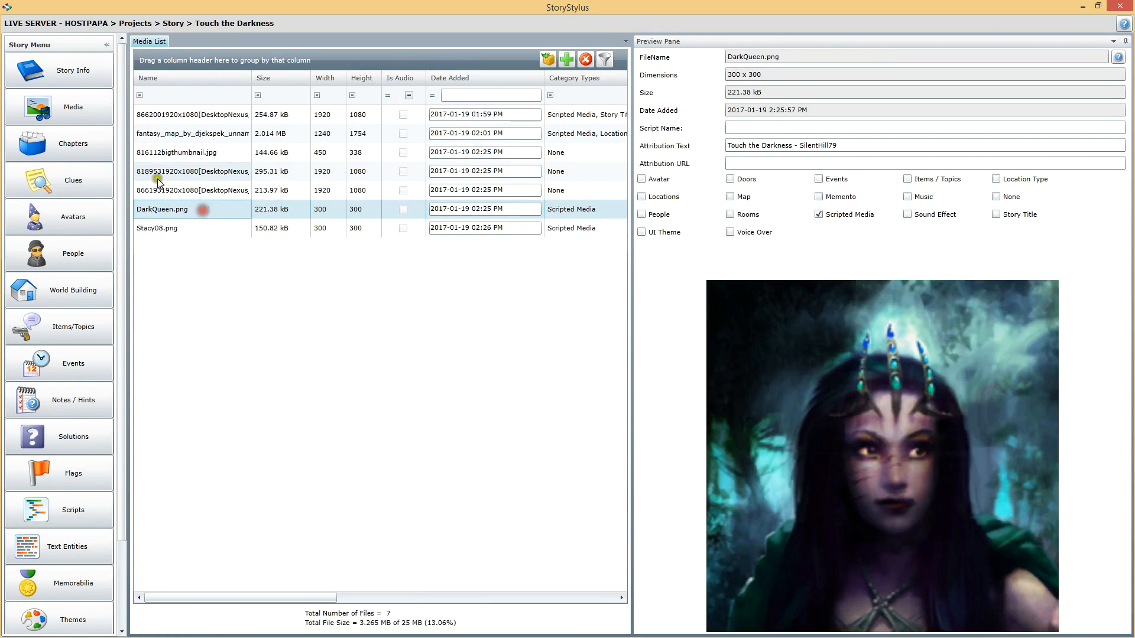
pyautogui.click(195, 135)
pyautogui.click(206, 114)
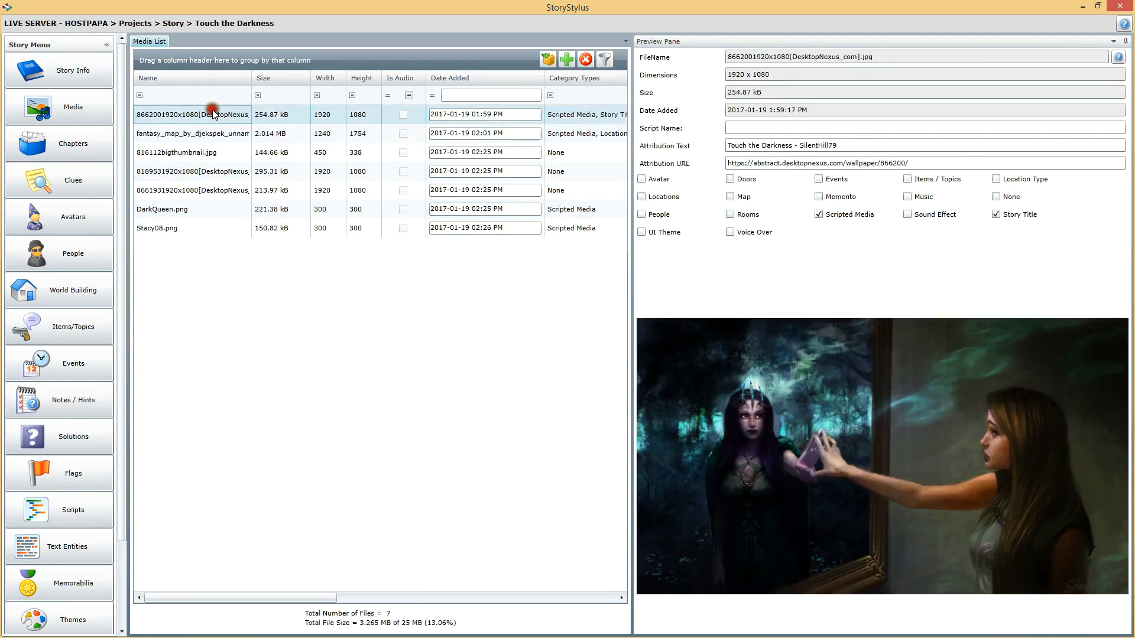
pyautogui.click(930, 161)
pyautogui.moveTo(930, 161); pyautogui.dragTo(728, 163)
pyautogui.hotkey('ctrl', 'c')
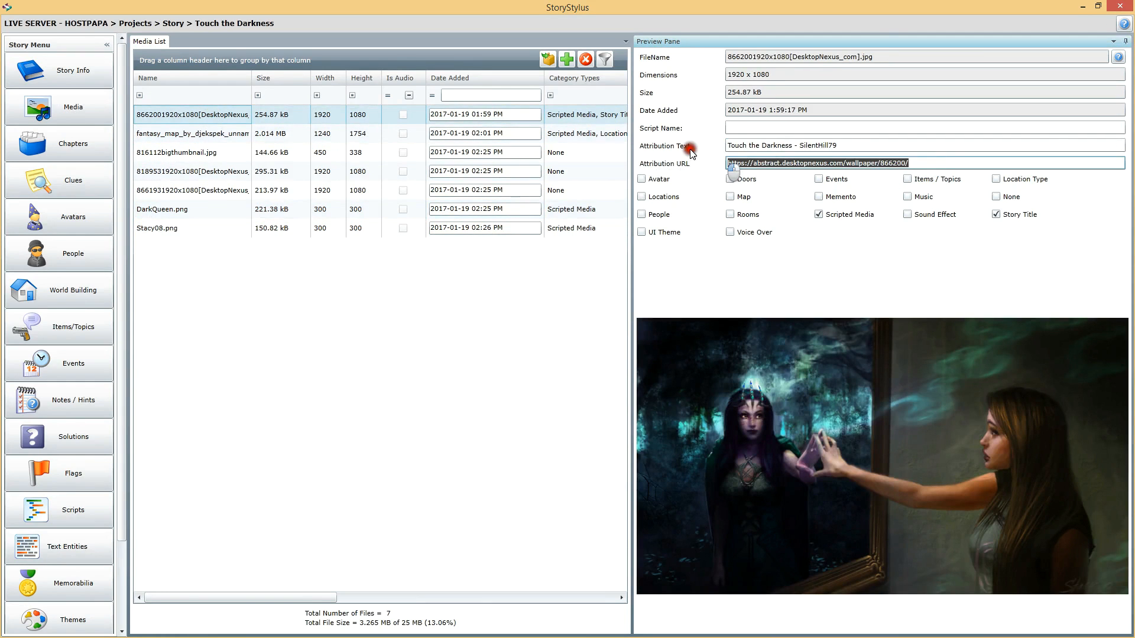
pyautogui.click(167, 210)
pyautogui.click(798, 163)
pyautogui.hotkey('ctrl', 'v')
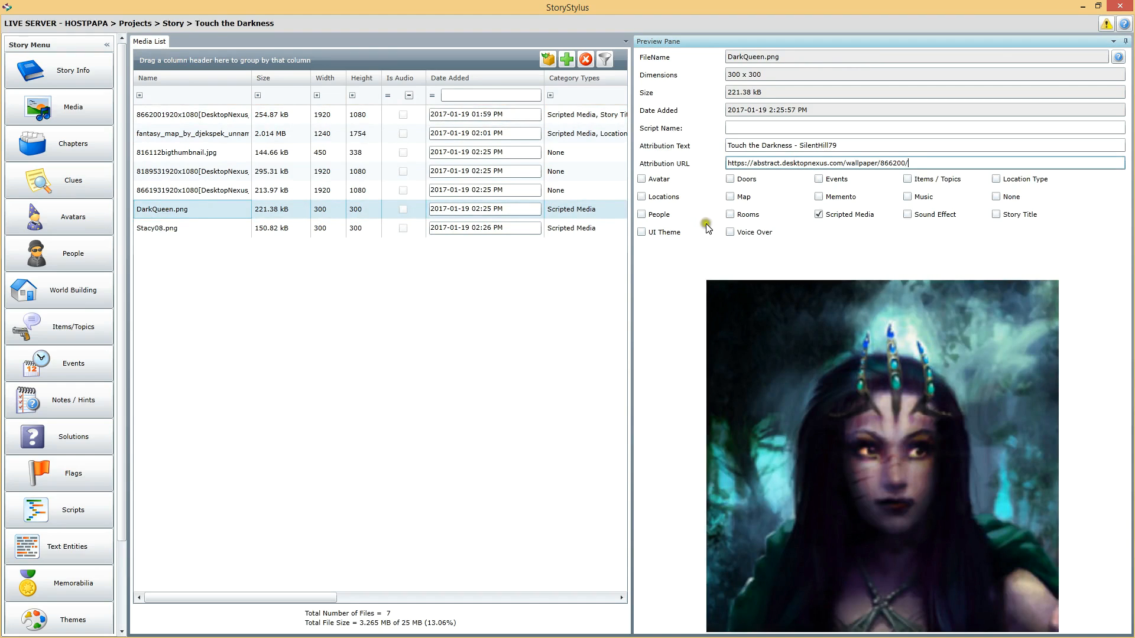
pyautogui.click(641, 179)
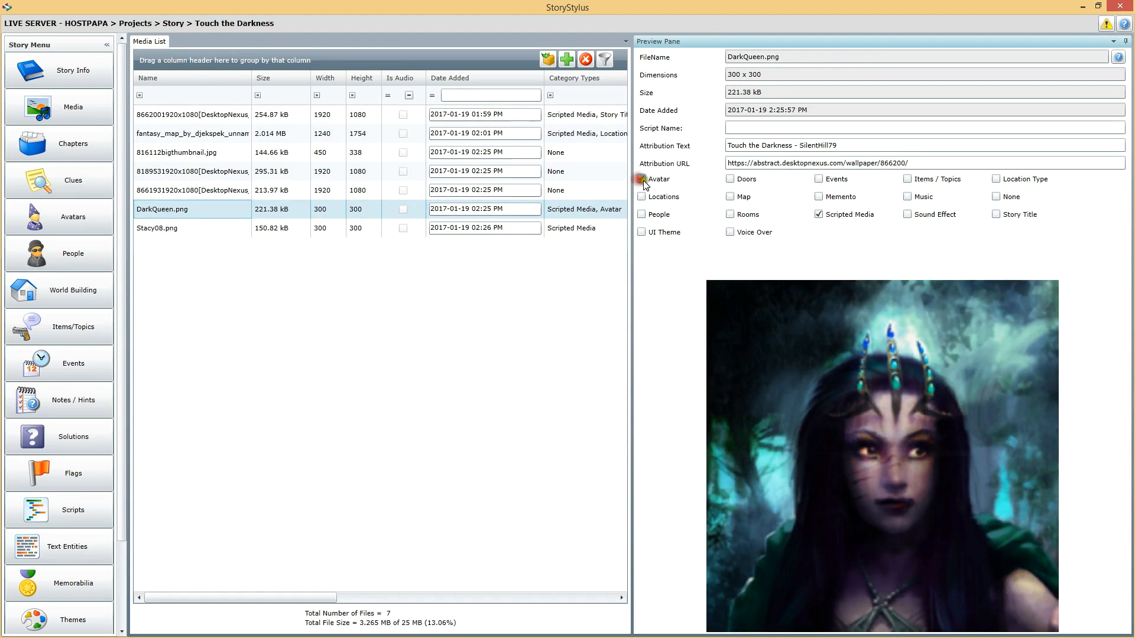
pyautogui.click(215, 228)
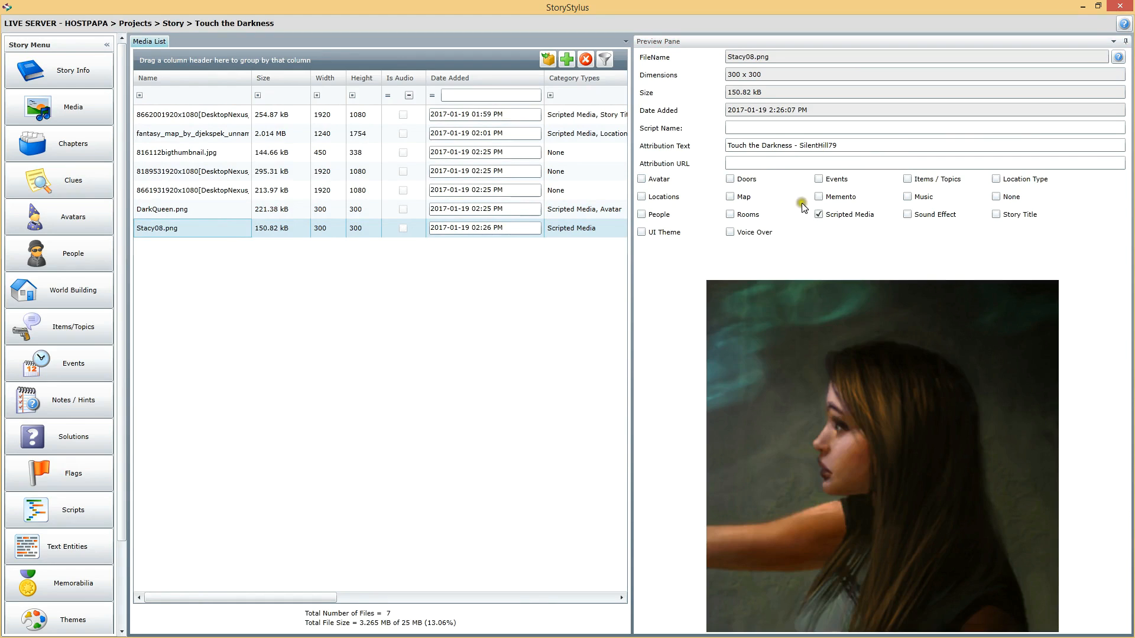
pyautogui.click(784, 165)
pyautogui.hotkey('ctrl', 'v')
pyautogui.click(641, 178)
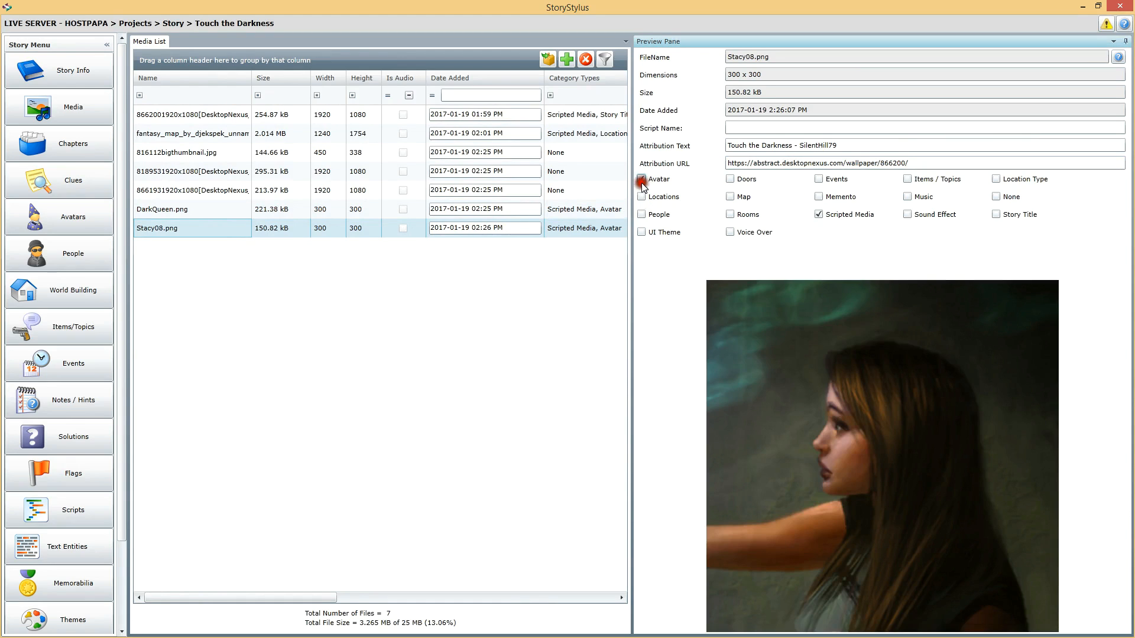
pyautogui.click(188, 210)
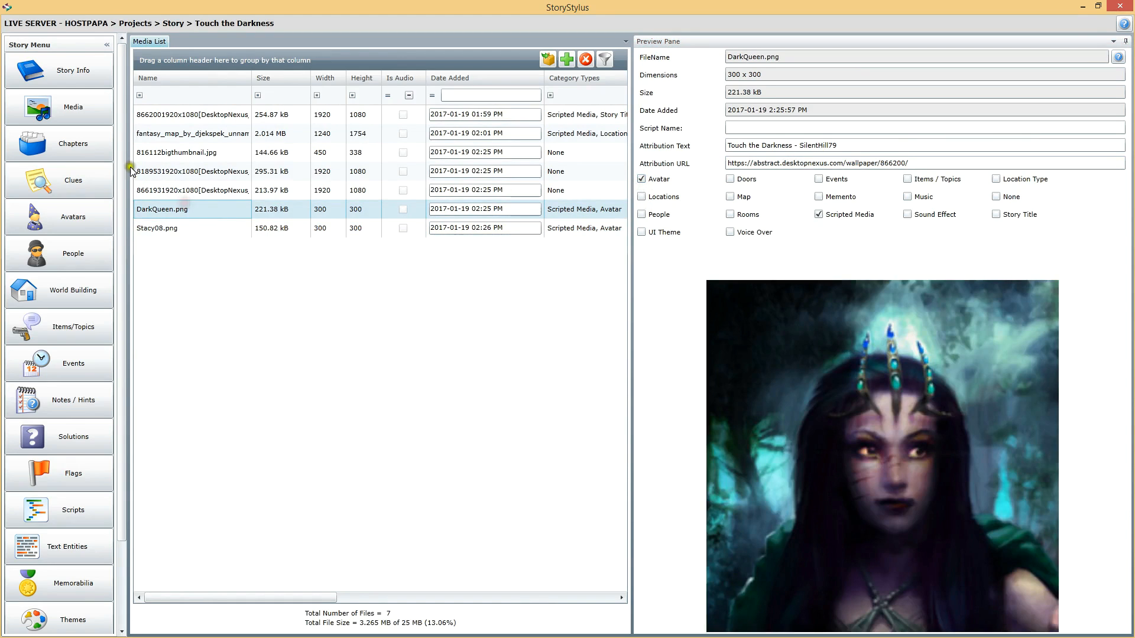
pyautogui.click(192, 156)
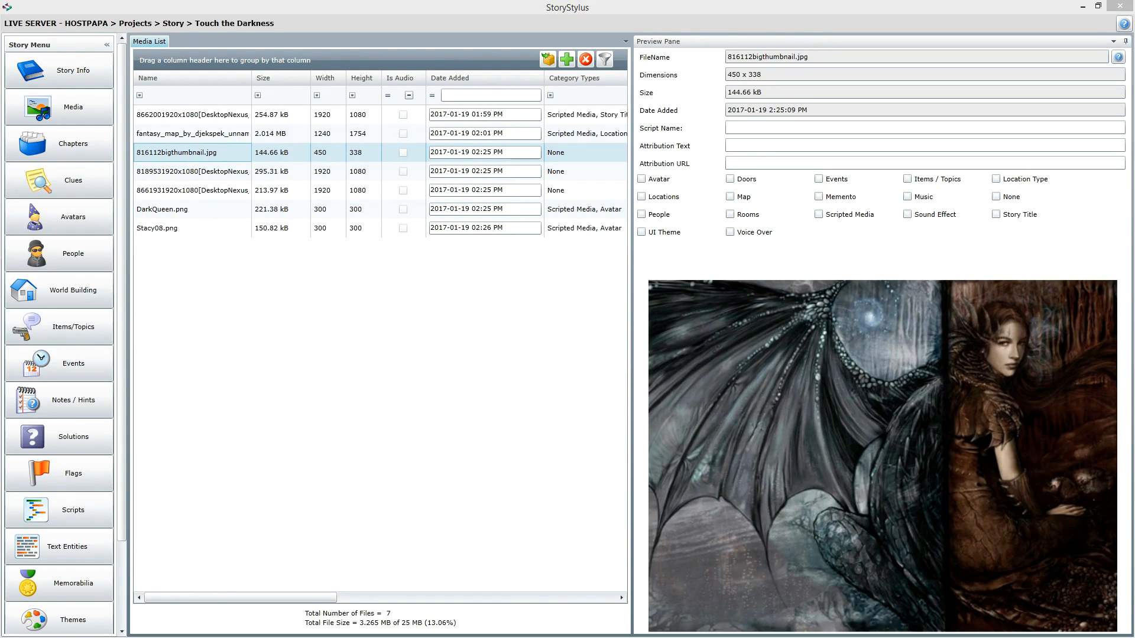
pyautogui.click(757, 161)
pyautogui.write('https://abstract.desktopnexus.com/wallpaper/816112/')
pyautogui.click(757, 146)
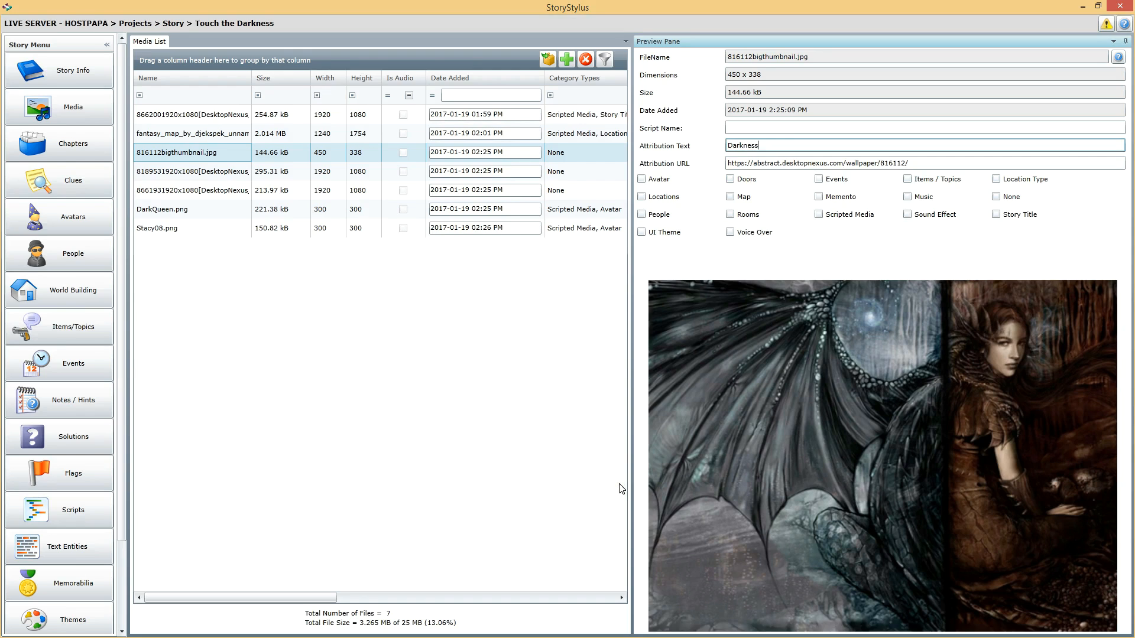
pyautogui.click(208, 172)
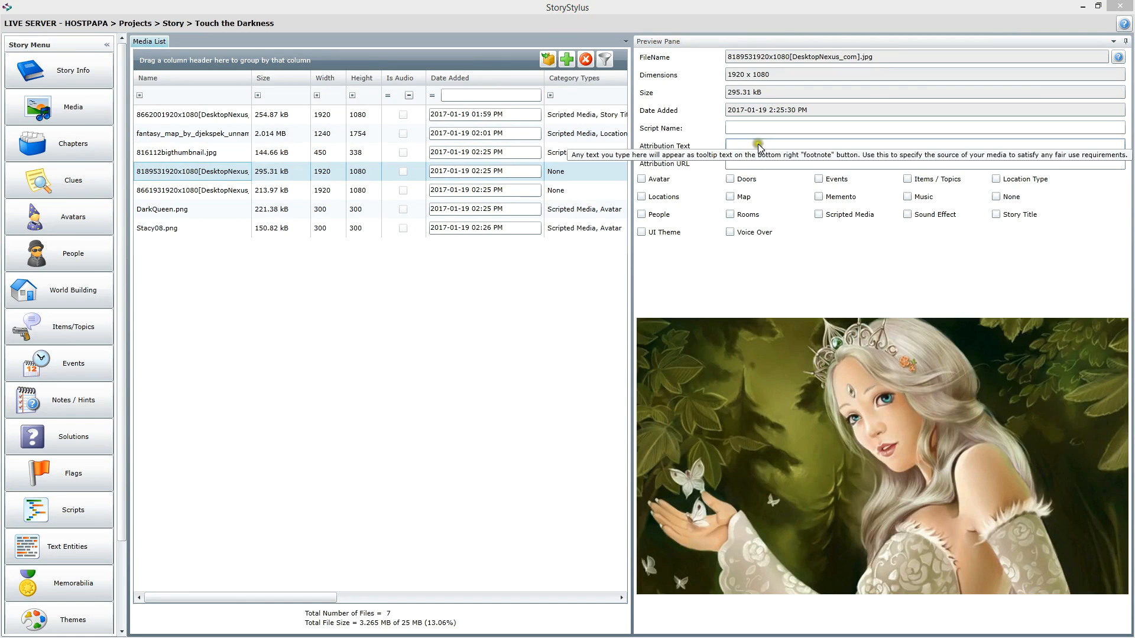
pyautogui.click(740, 165)
pyautogui.write('https://abstract.desktopnexus.com/wallpaper/818953/')
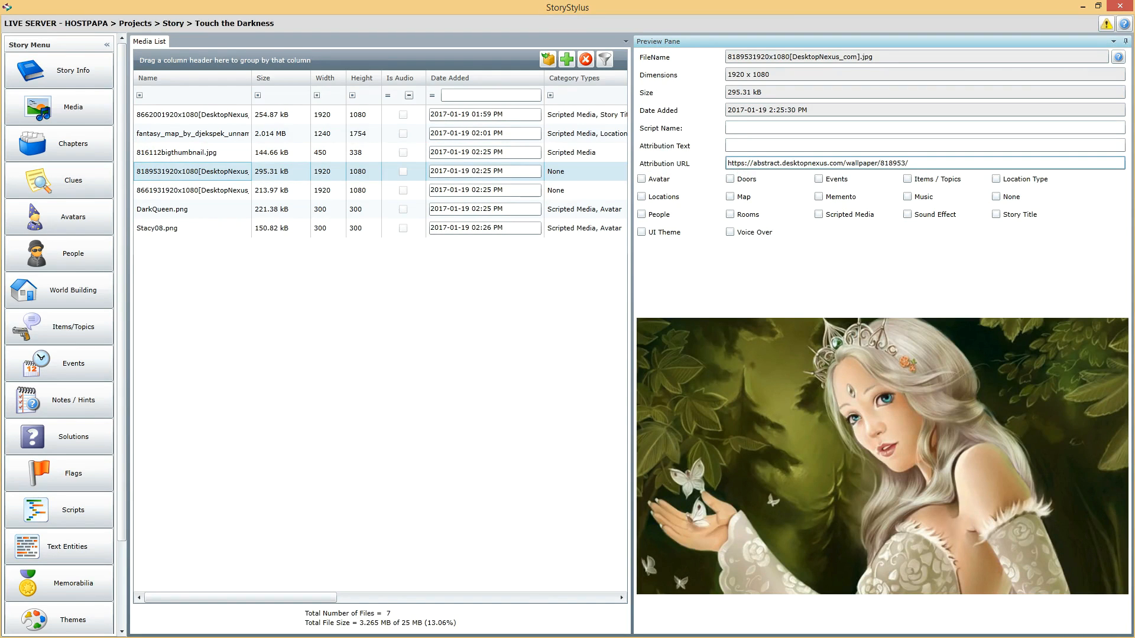
pyautogui.click(750, 145)
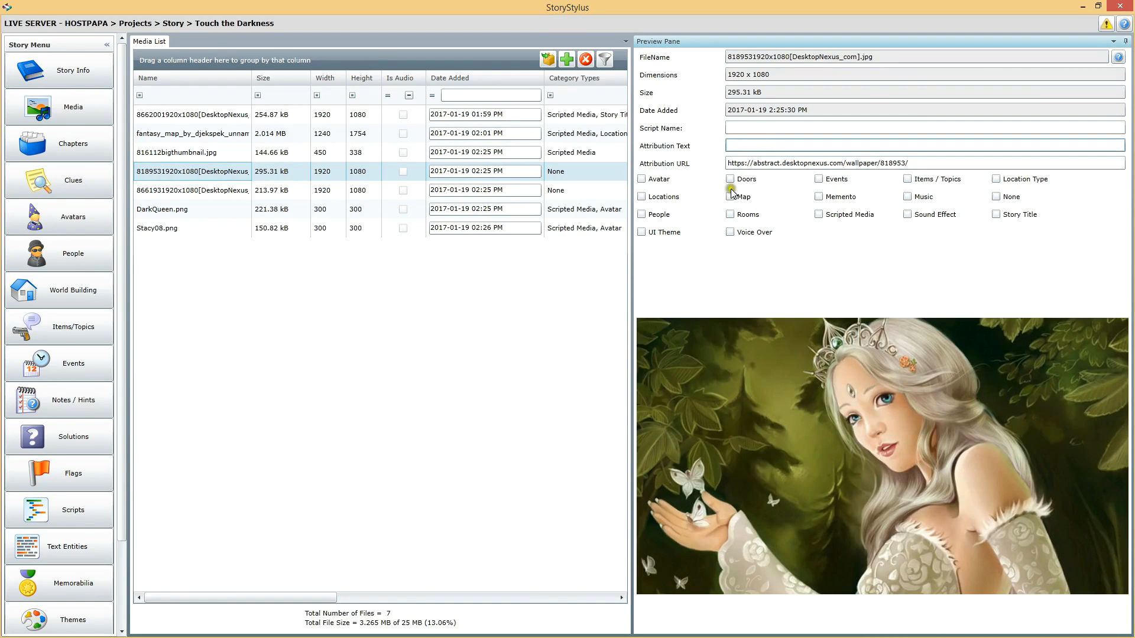
pyautogui.write('Princess')
pyautogui.click(219, 193)
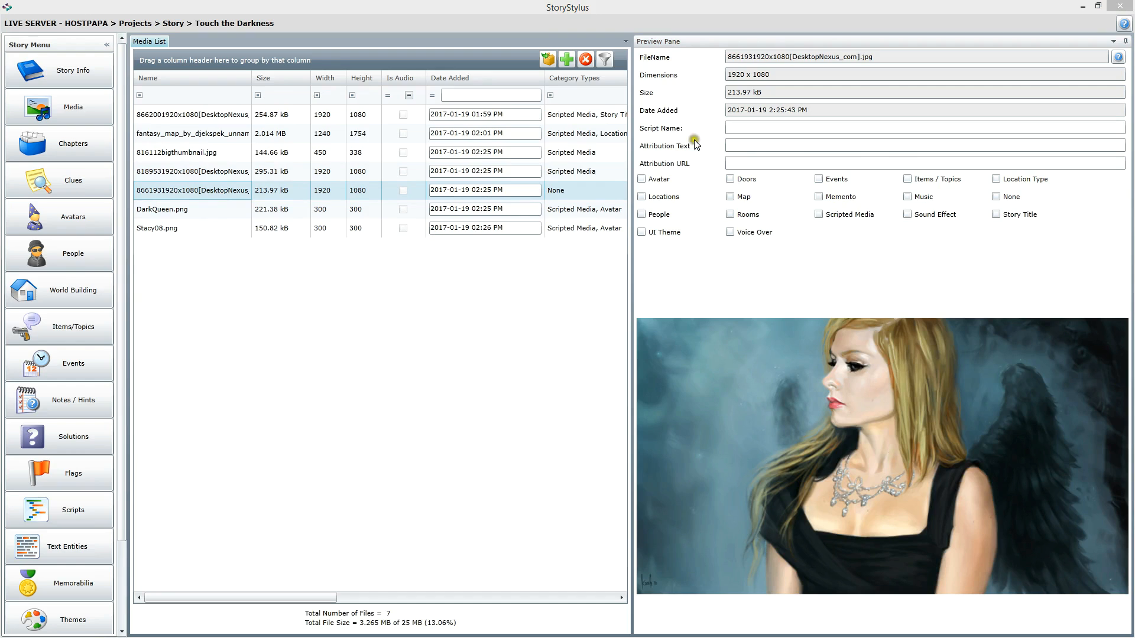
pyautogui.write('https://abstract.desktopnexus.com/wallpaper/618935/')
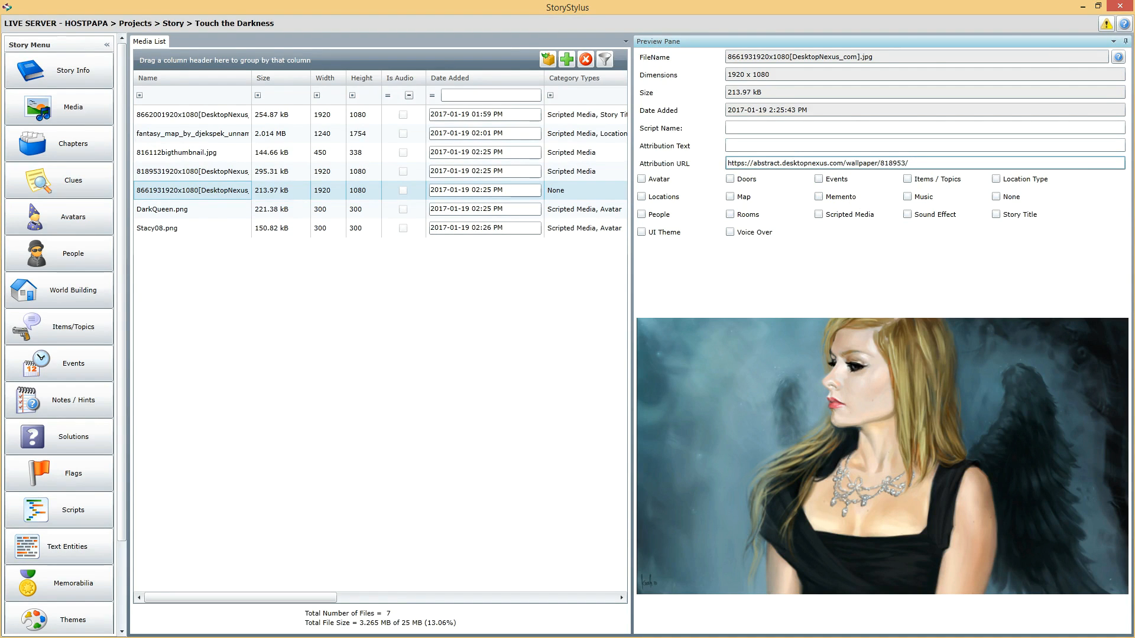
pyautogui.click(816, 144)
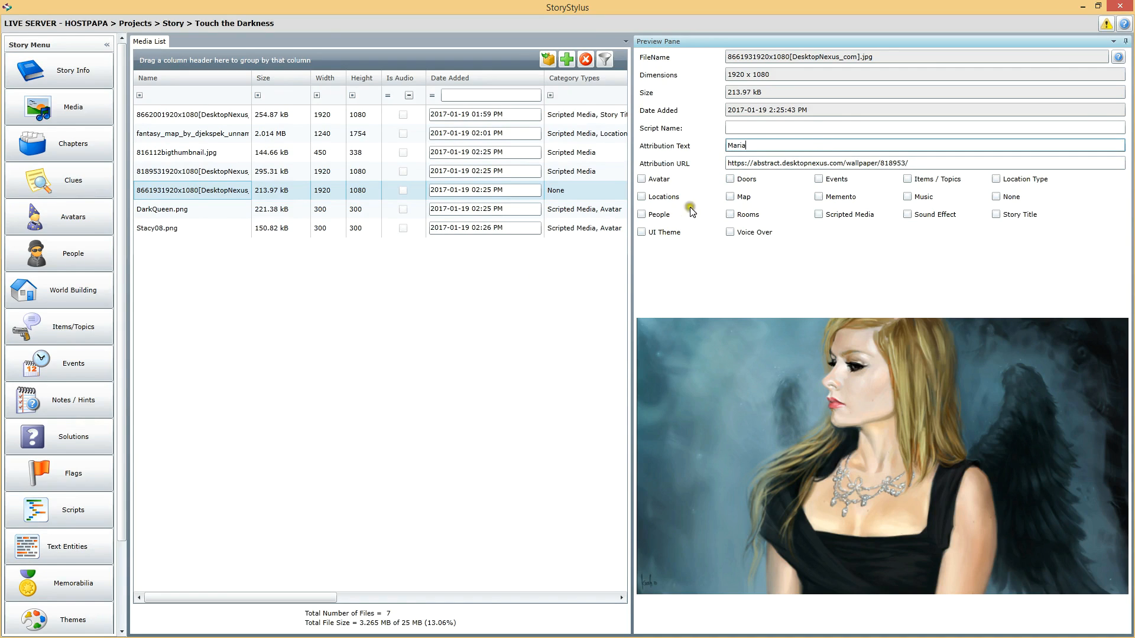
pyautogui.click(640, 216)
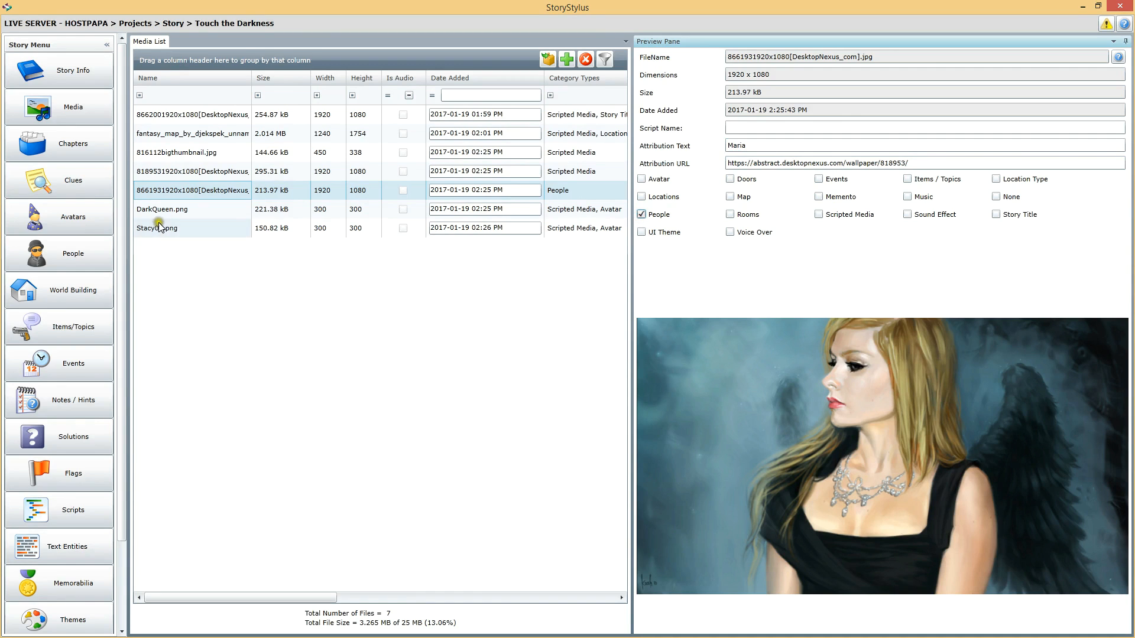
pyautogui.click(201, 171)
pyautogui.click(641, 214)
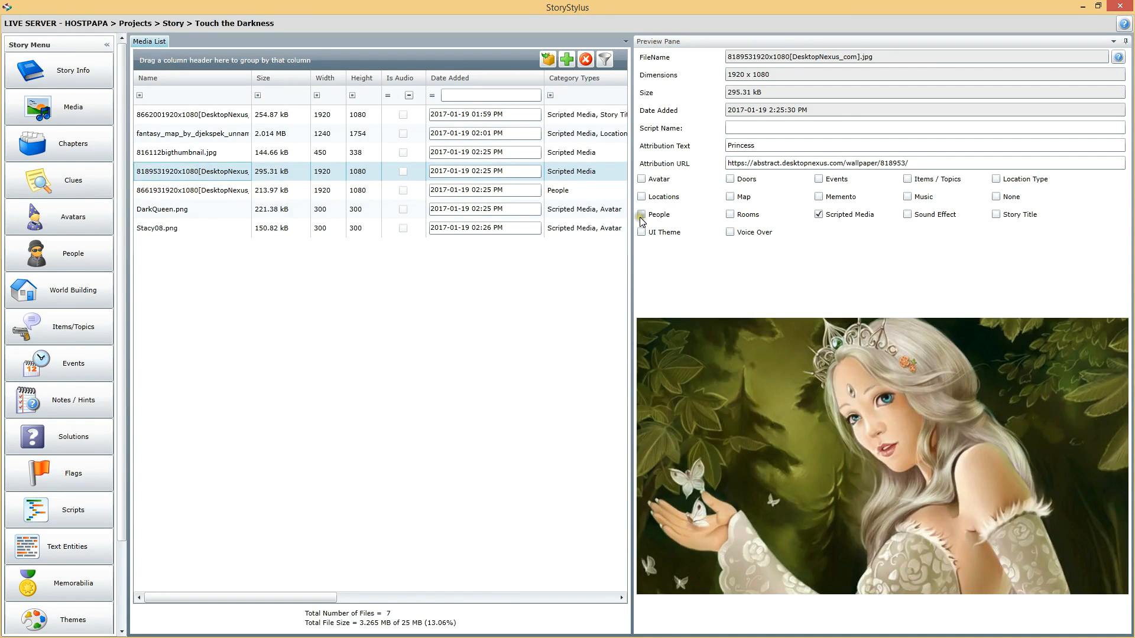
pyautogui.click(226, 156)
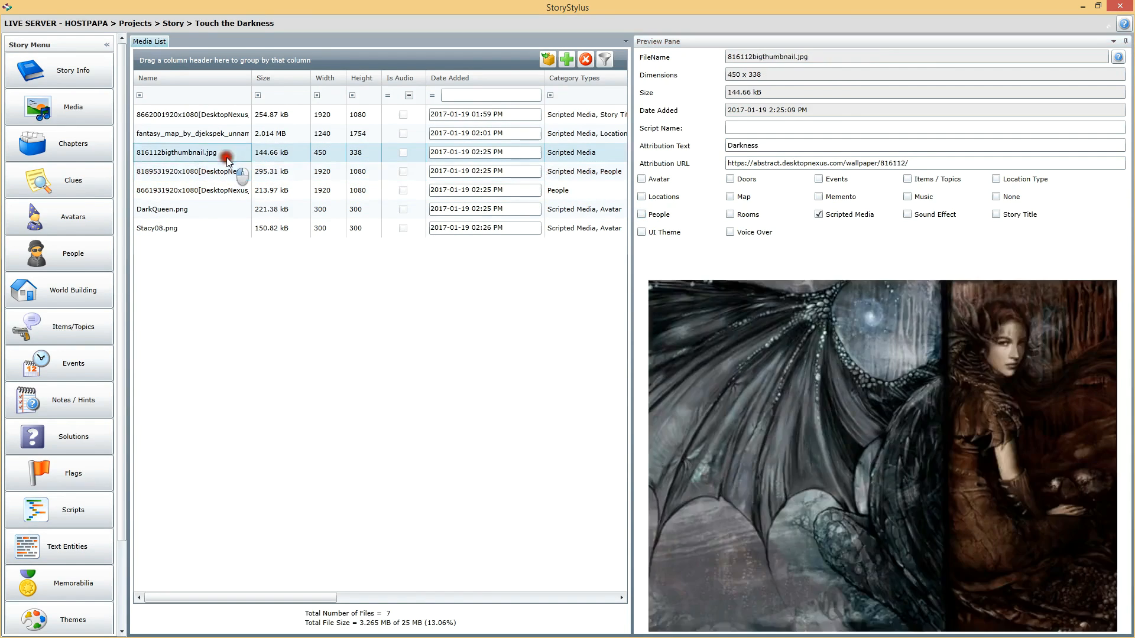
pyautogui.click(641, 214)
# - Review the attribution details and categories of the five newly uploaded images
pyautogui.click(167, 170)
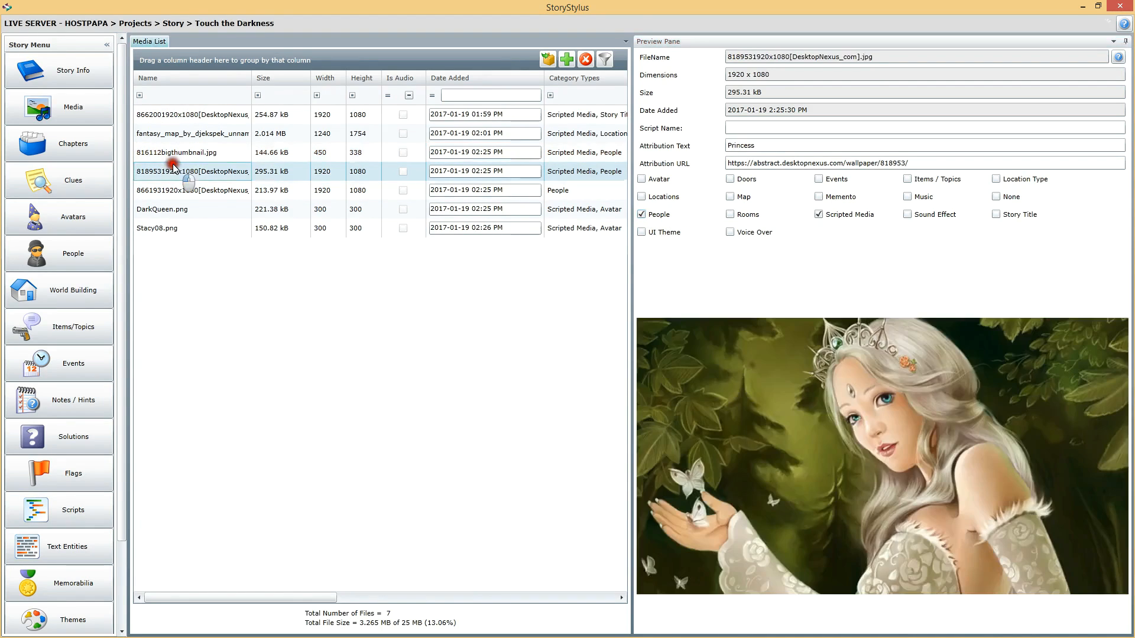
pyautogui.click(206, 189)
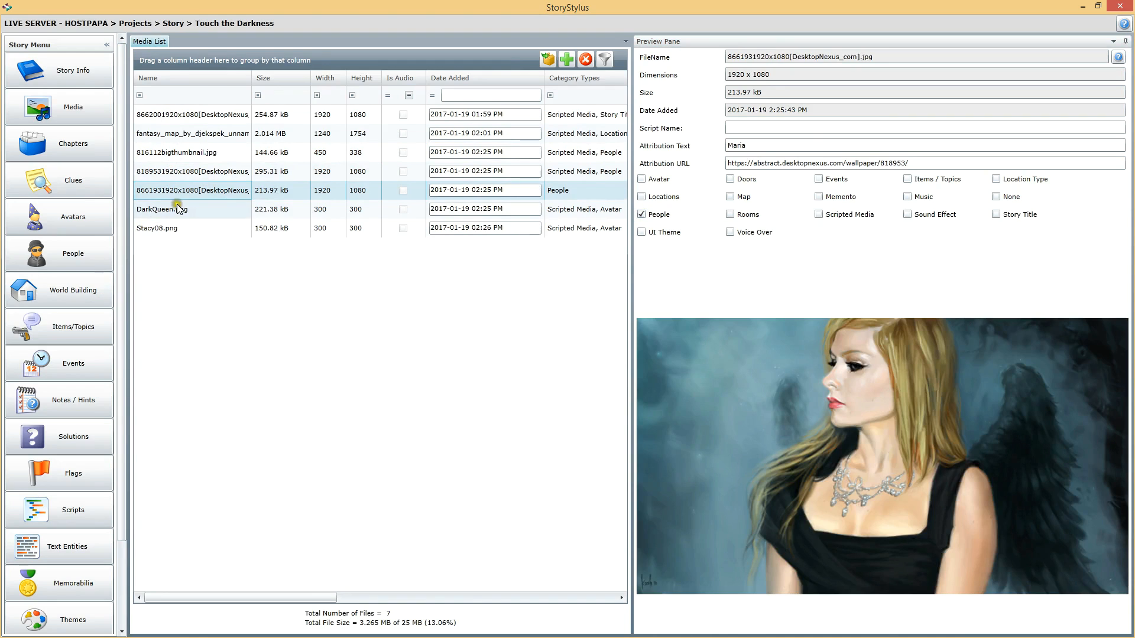
pyautogui.click(169, 208)
pyautogui.click(170, 236)
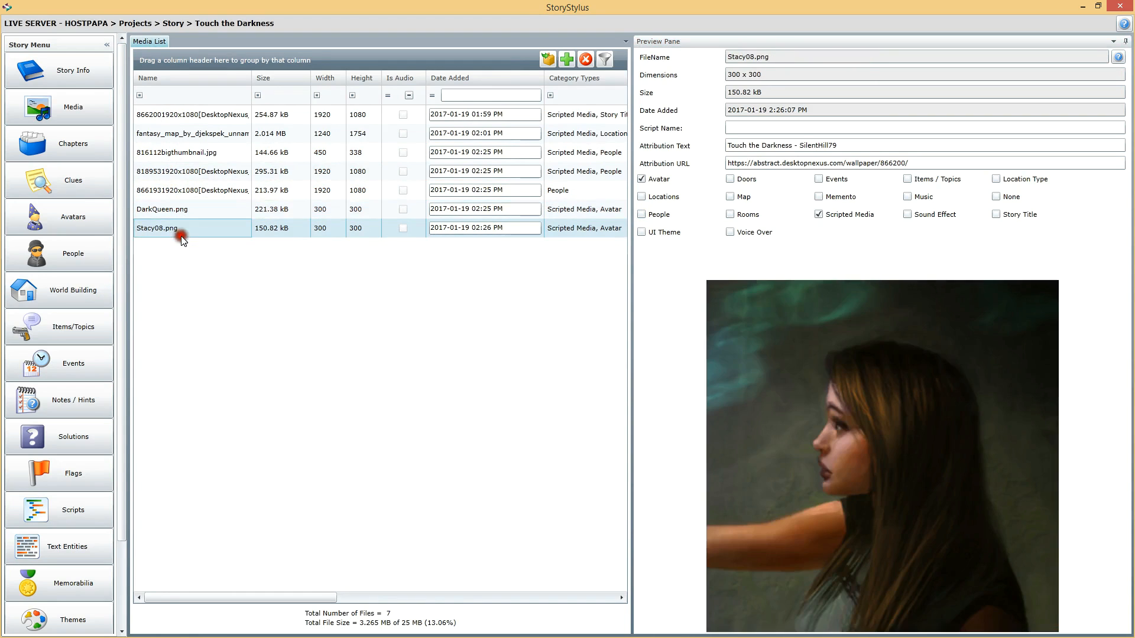
pyautogui.click(223, 210)
pyautogui.click(228, 189)
pyautogui.click(221, 154)
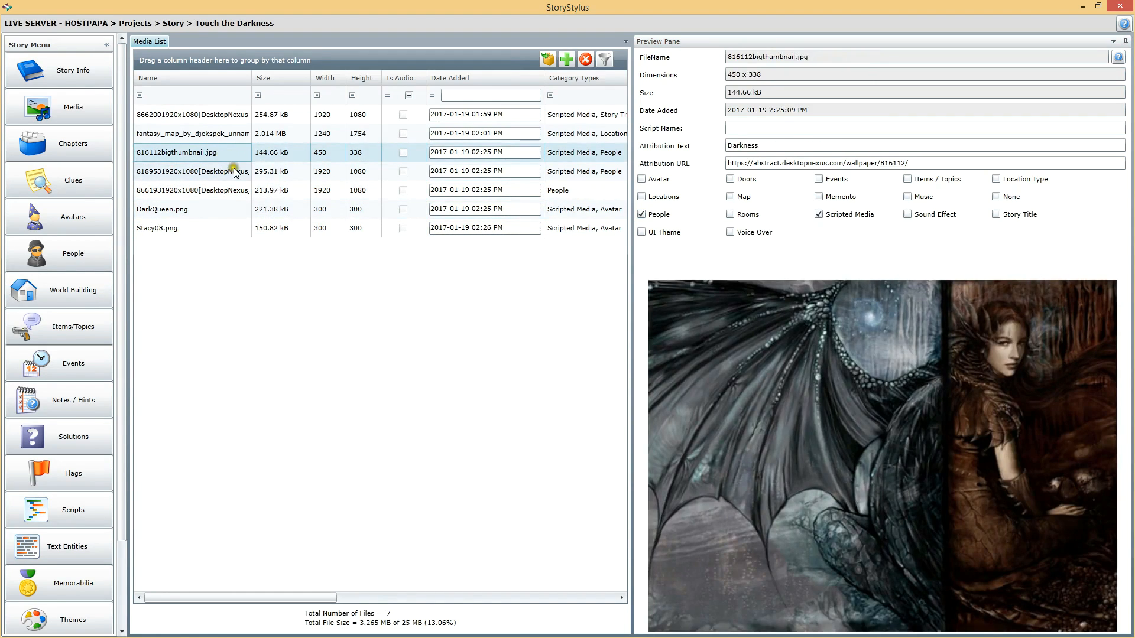
pyautogui.click(229, 171)
pyautogui.click(228, 190)
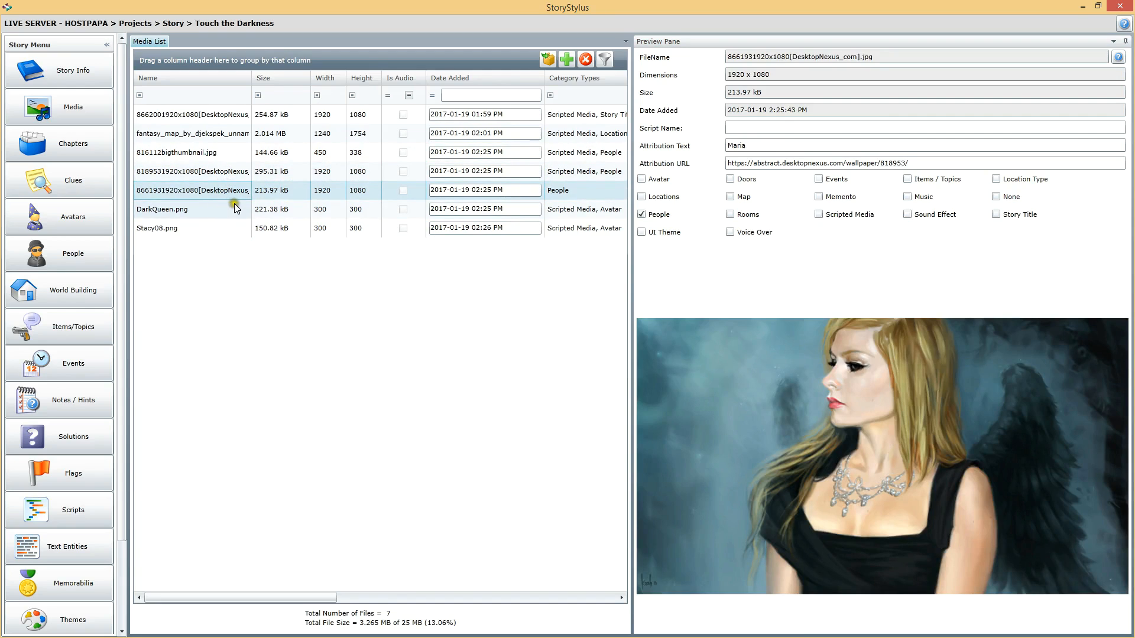
# - Give the existing female writer avatar the profile picture Stacy08.png through the Sleuth Creation Wizard, keeping her other settings, and finish the wizard
pyautogui.click(84, 218)
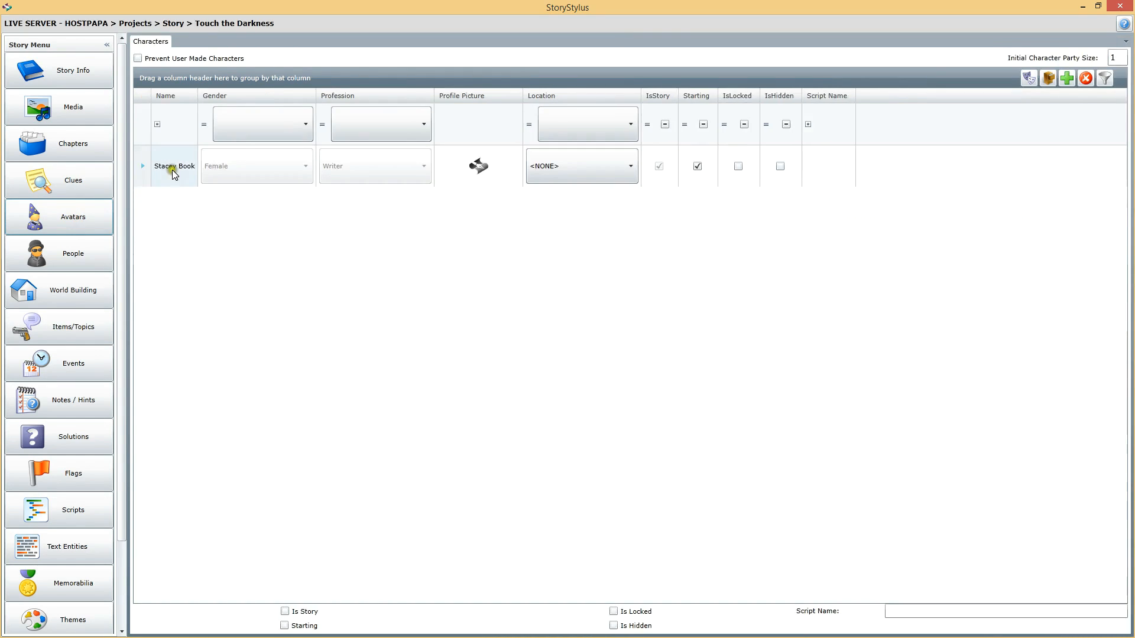
pyautogui.click(175, 166)
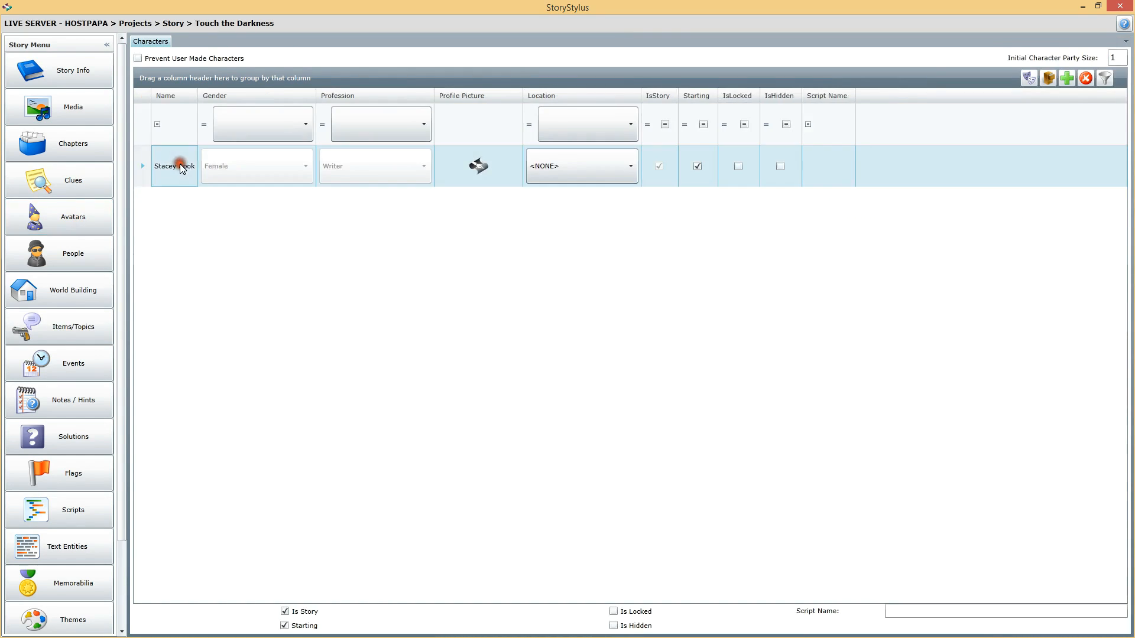
pyautogui.click(1049, 76)
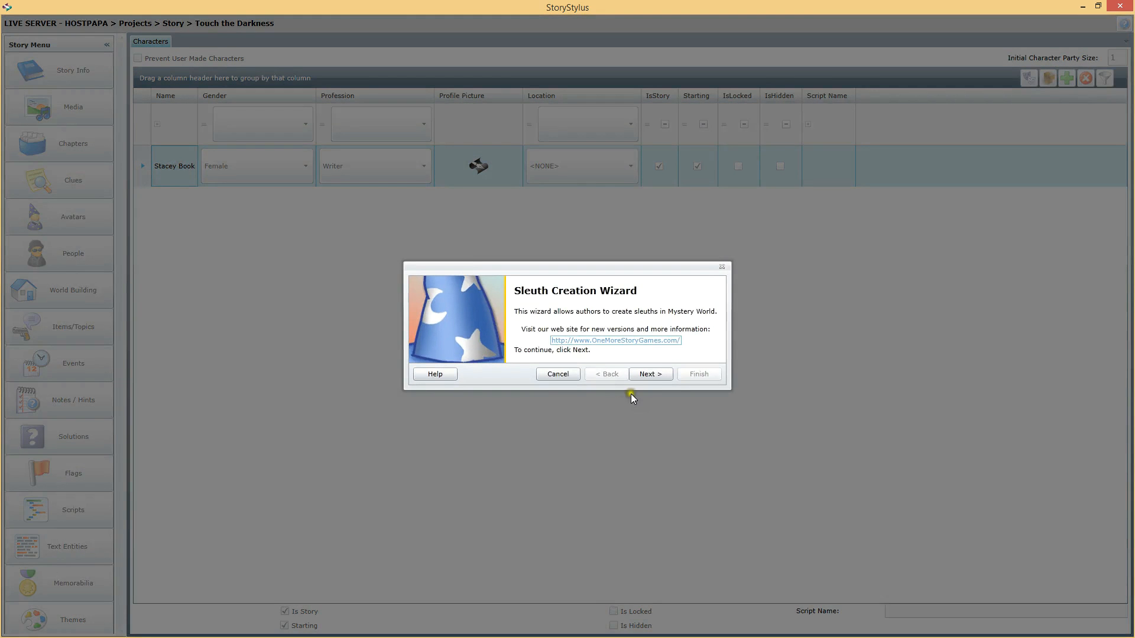
pyautogui.click(655, 371)
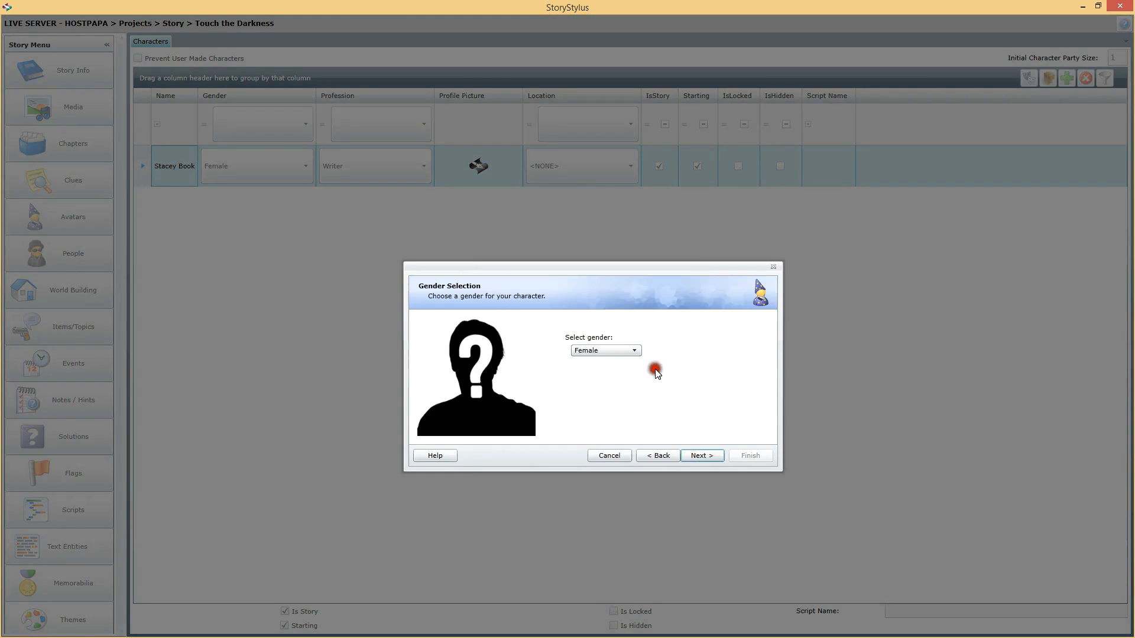
pyautogui.click(702, 457)
pyautogui.click(703, 458)
pyautogui.click(702, 486)
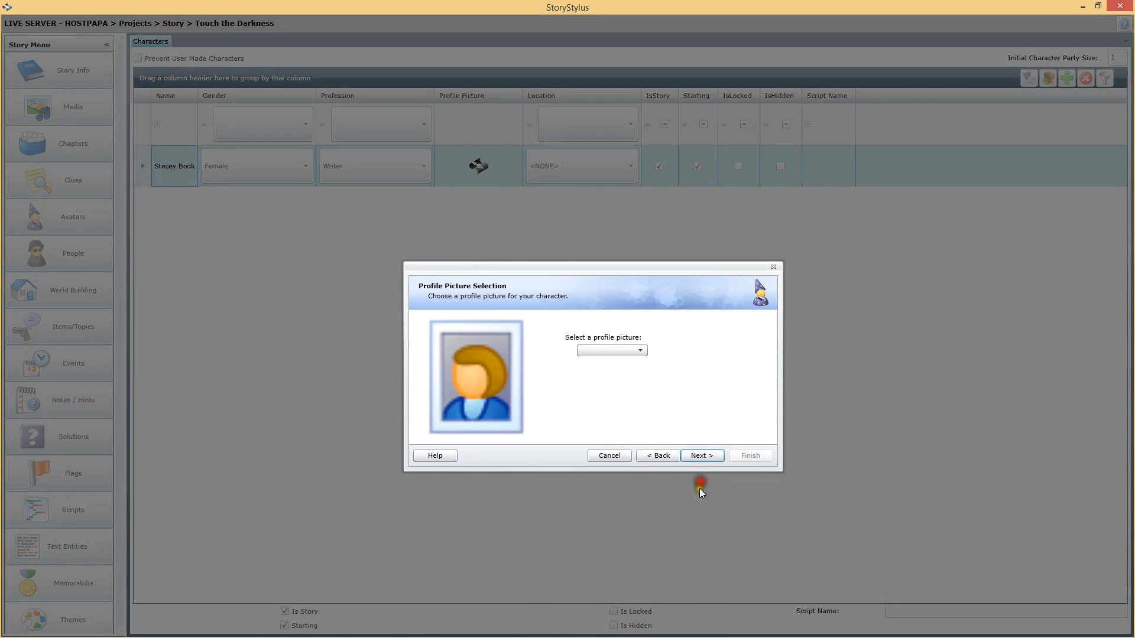
pyautogui.click(629, 351)
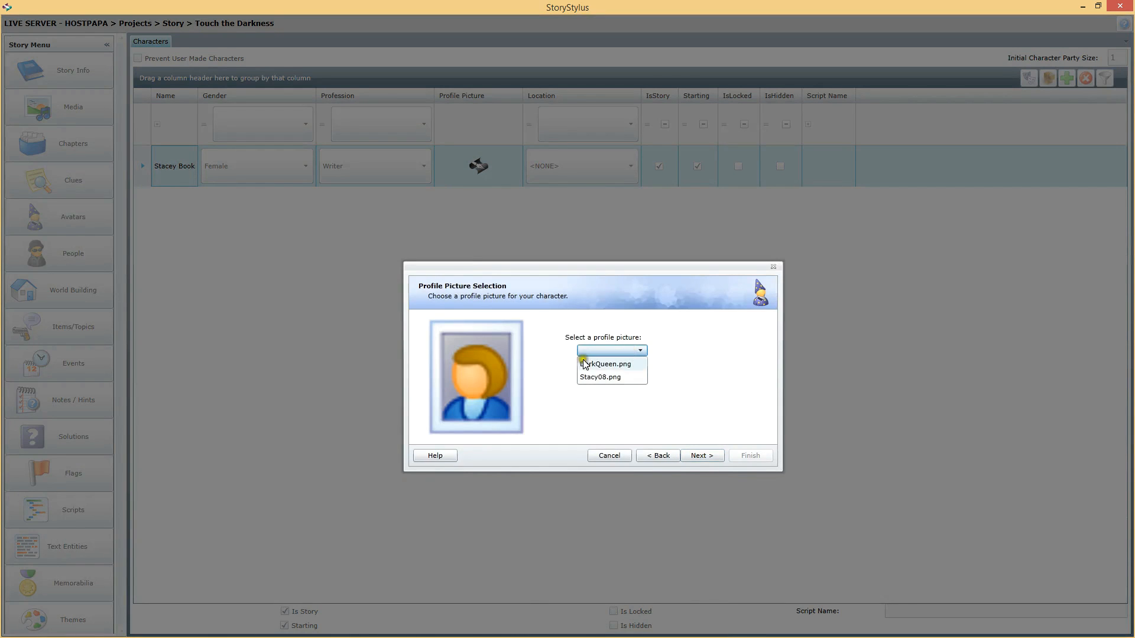
pyautogui.click(602, 377)
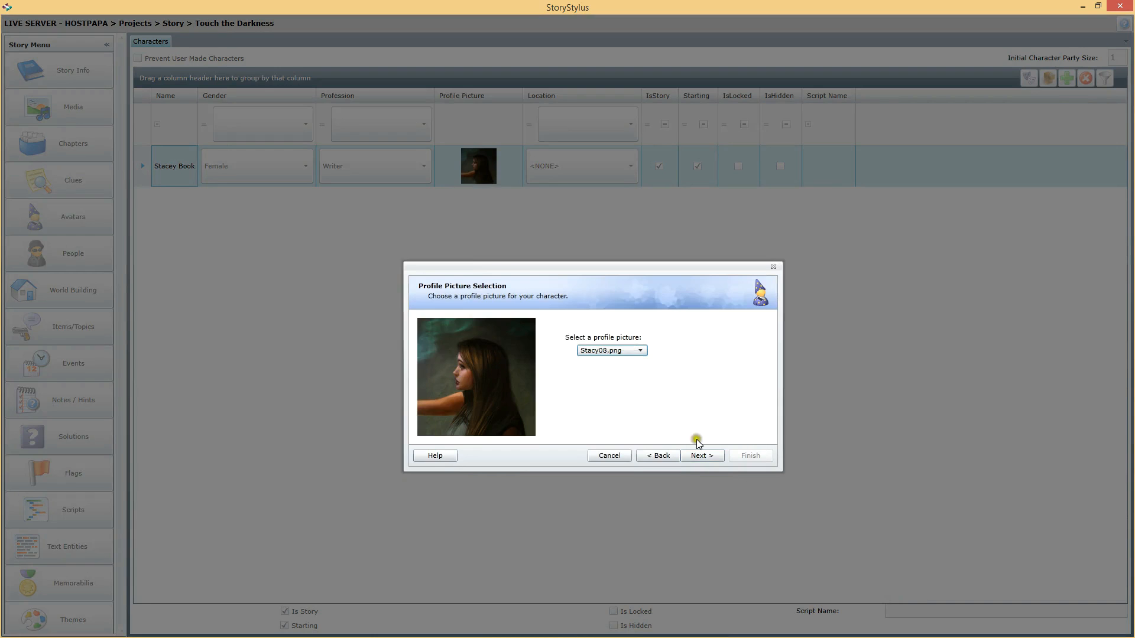
pyautogui.click(711, 456)
pyautogui.click(700, 467)
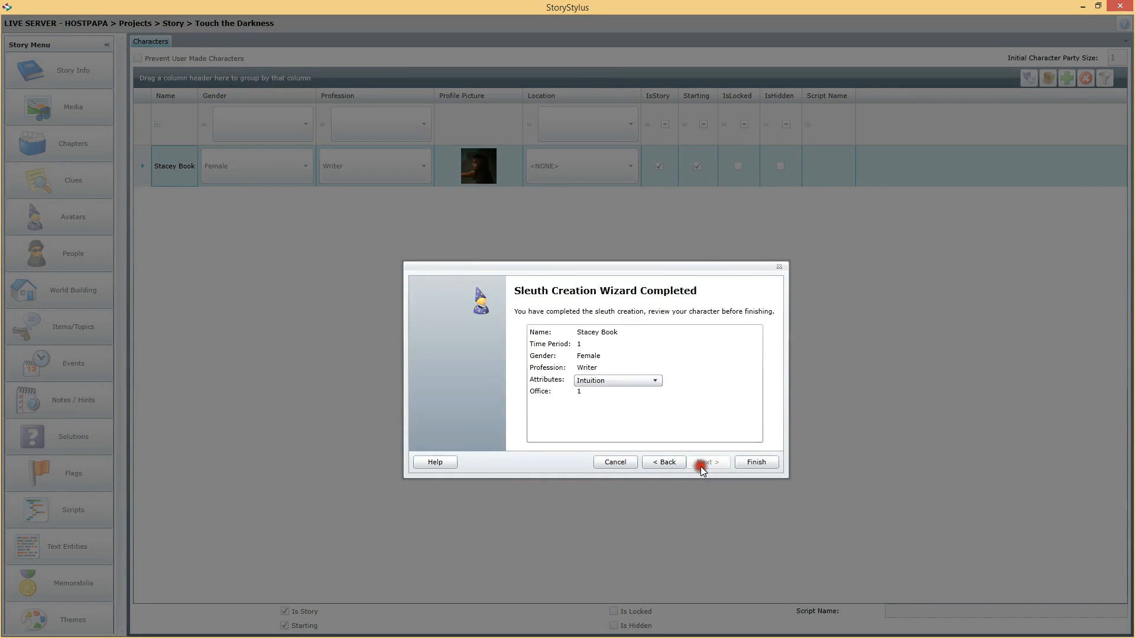
pyautogui.click(755, 461)
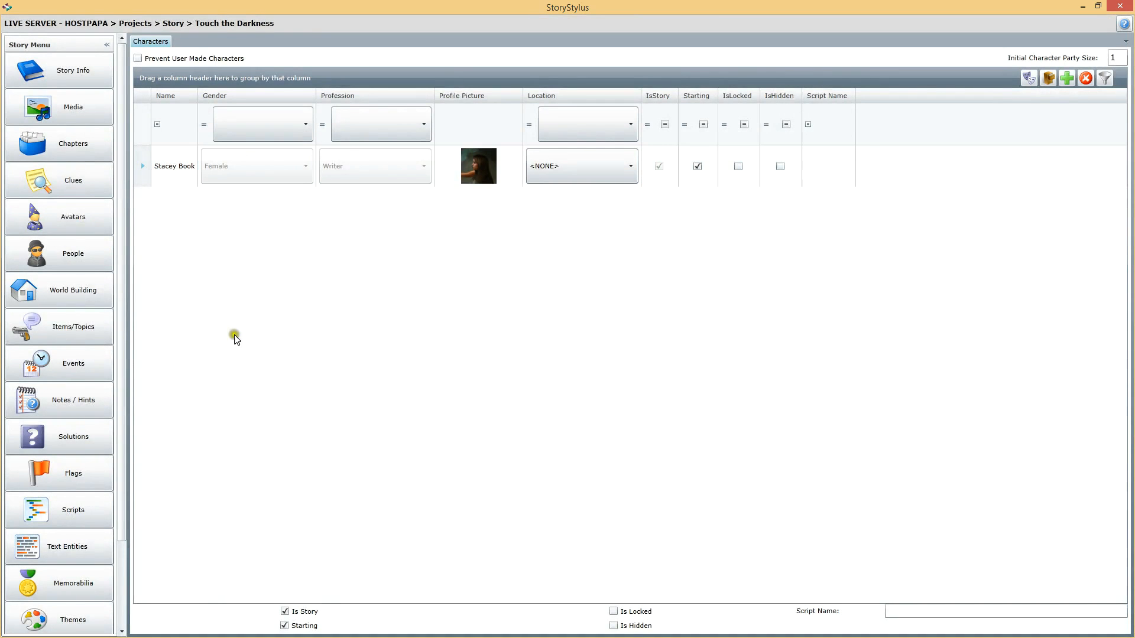
# - Start a new avatar in the Sleuth Creation Wizard with the gender Female and the profession Religious
pyautogui.click(1065, 77)
pyautogui.click(651, 374)
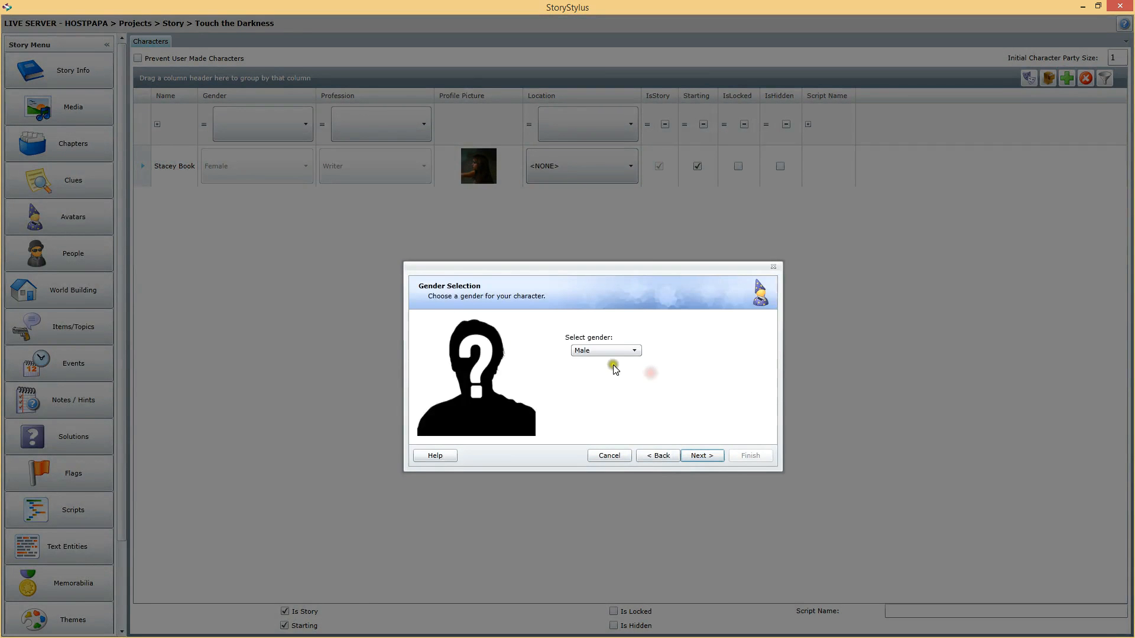
pyautogui.click(620, 350)
pyautogui.click(701, 455)
pyautogui.click(619, 344)
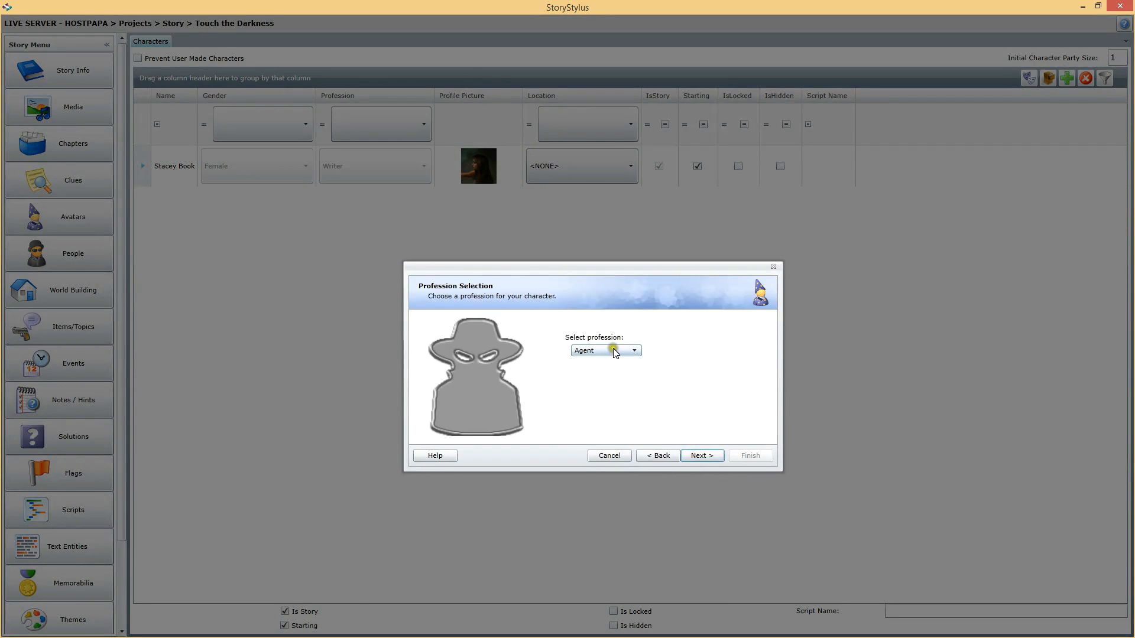
pyautogui.click(615, 351)
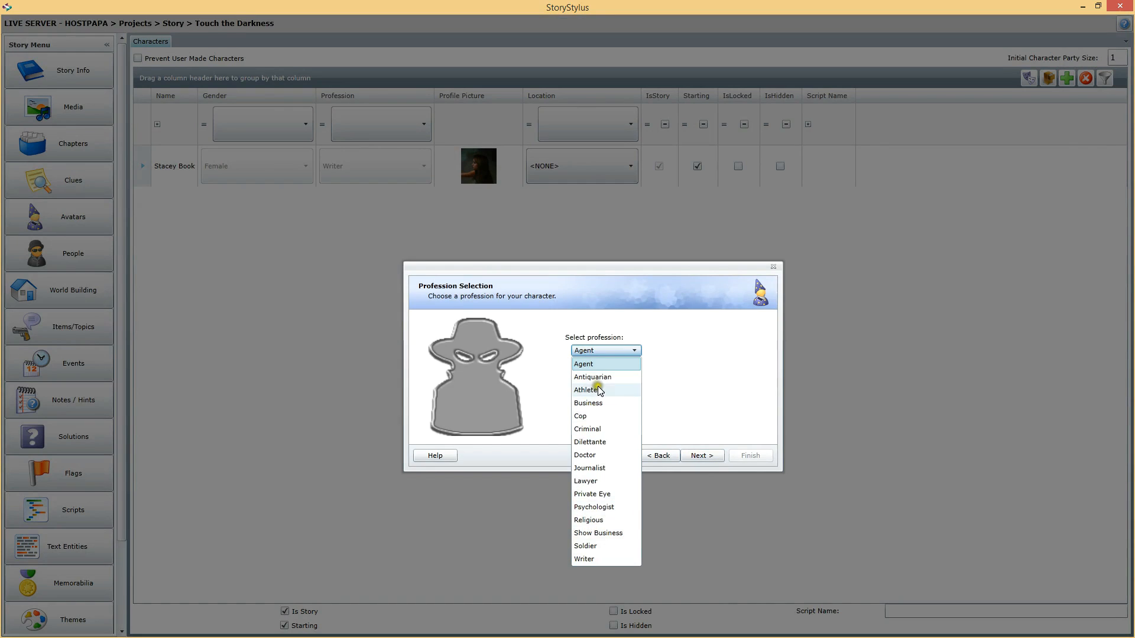
pyautogui.click(588, 520)
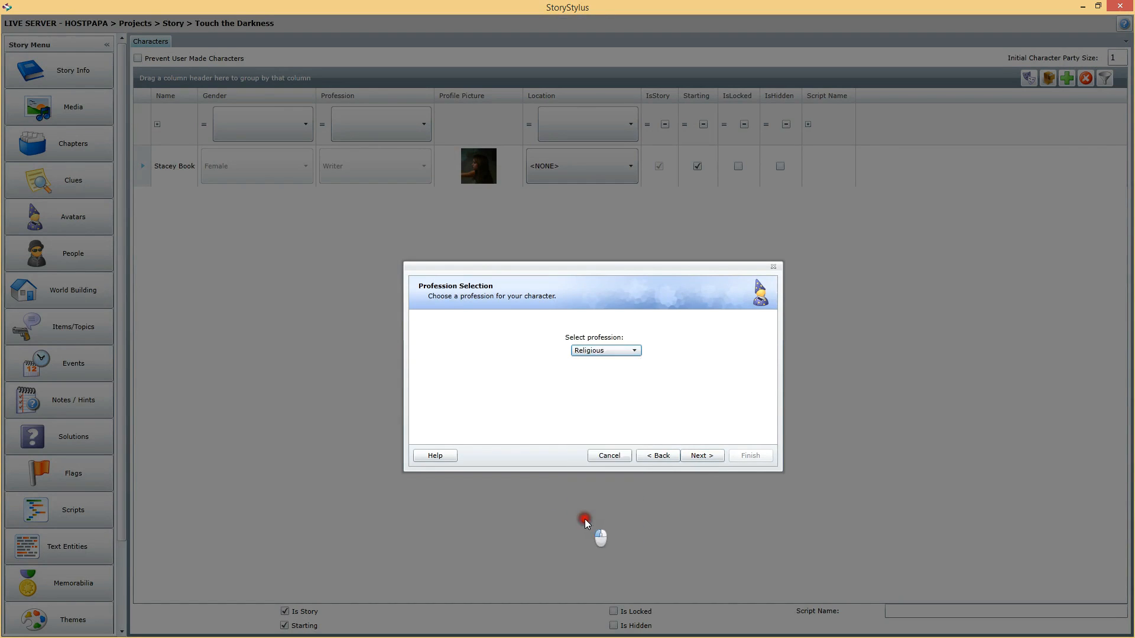
pyautogui.click(702, 456)
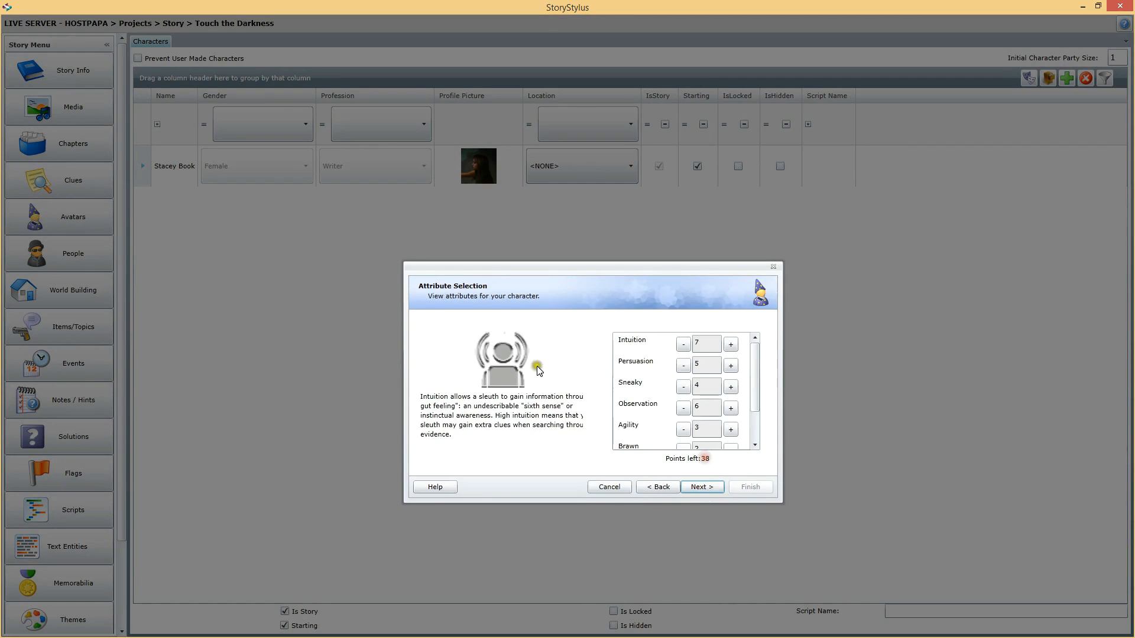
# - Keep the attributes and the DarkQueen.png profile picture, enter "Dark Queen" as first name with an empty last name, and finish the wizard
pyautogui.click(701, 490)
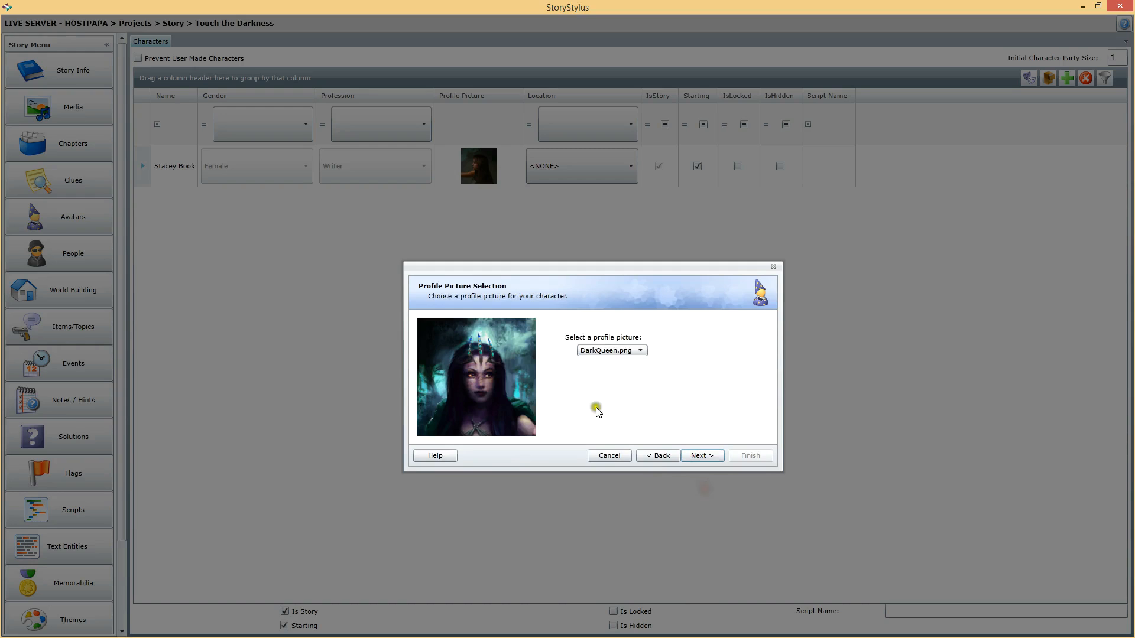
pyautogui.click(702, 456)
pyautogui.doubleClick(653, 353)
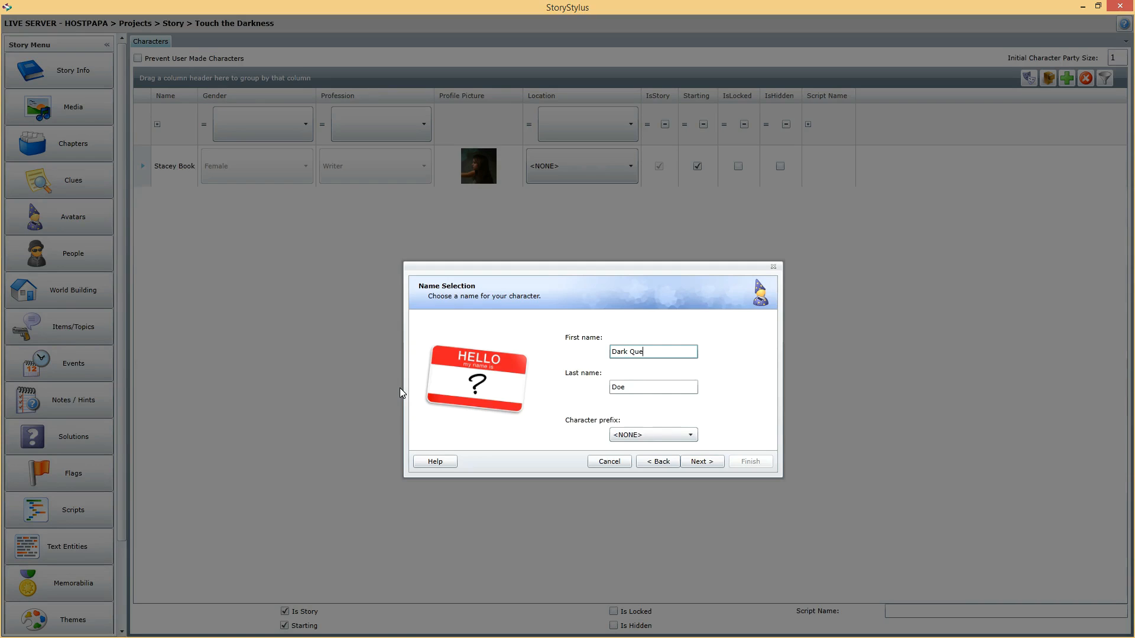
pyautogui.moveTo(642, 388); pyautogui.dragTo(440, 351)
pyautogui.press('BackSpace')
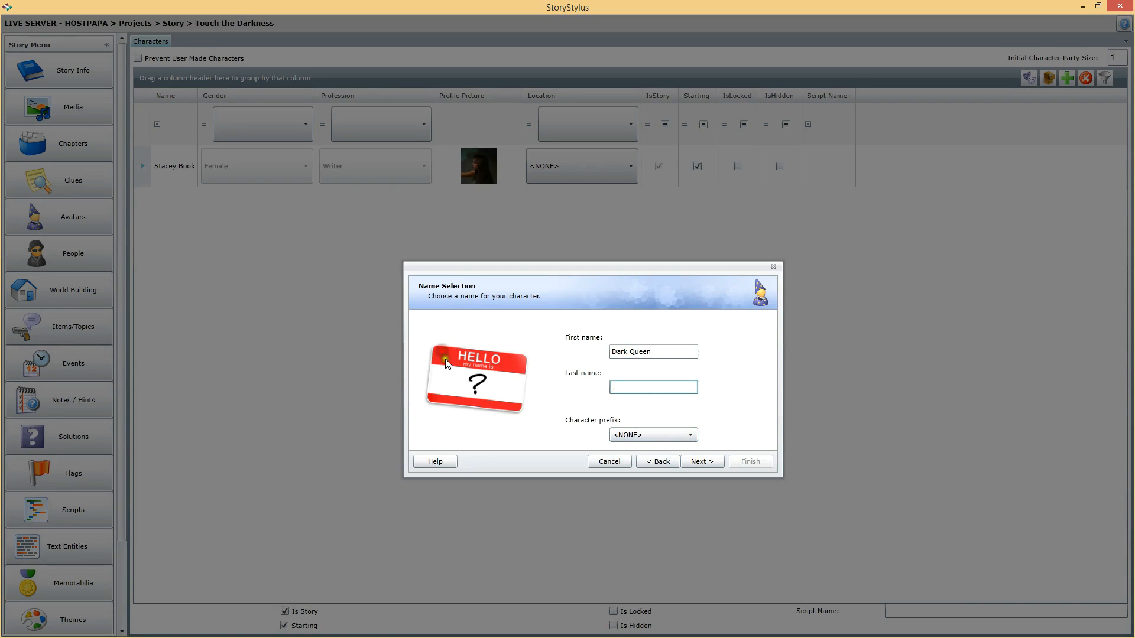
pyautogui.click(699, 464)
pyautogui.click(751, 463)
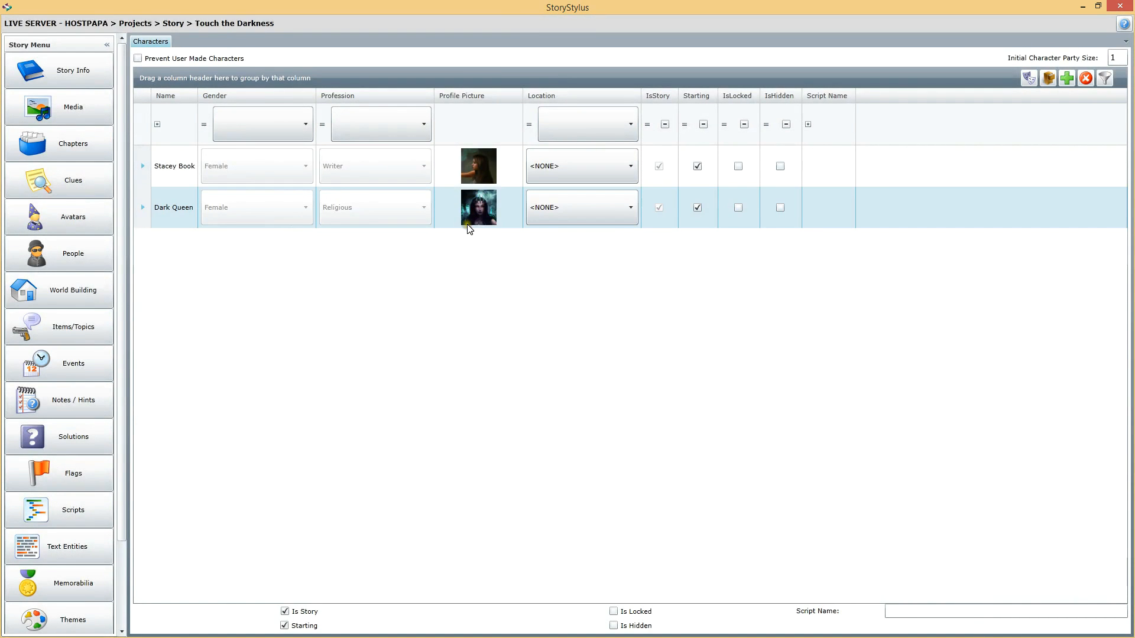
# - Enable Prevent User Made Characters for the story and check the two avatar entries
pyautogui.click(137, 59)
pyautogui.click(165, 171)
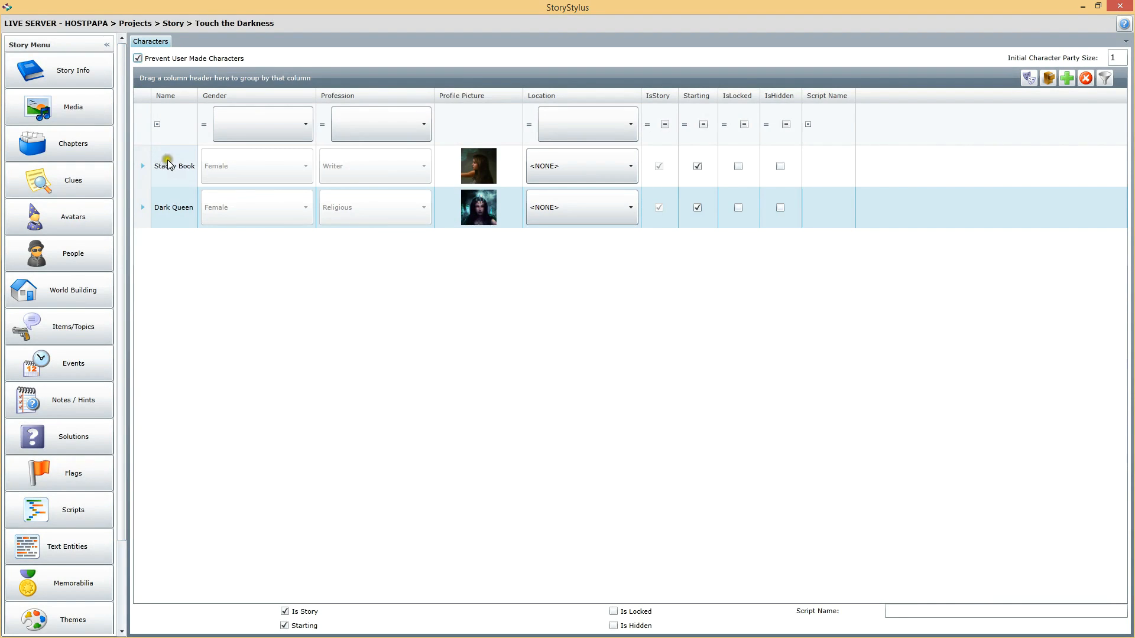
pyautogui.click(175, 201)
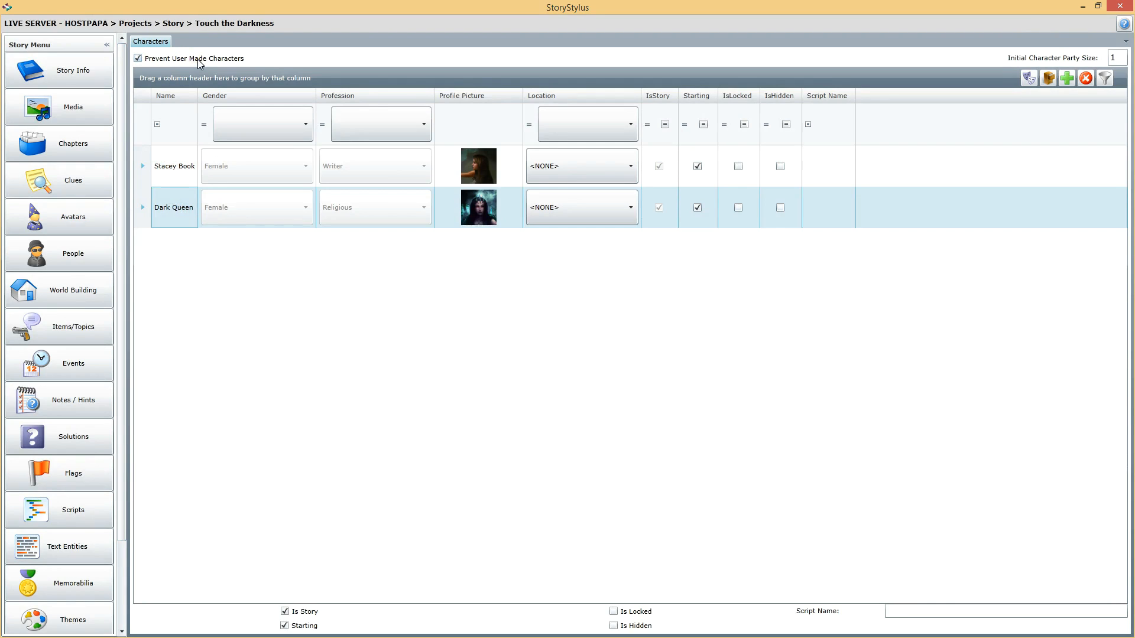
pyautogui.click(171, 163)
pyautogui.click(162, 204)
pyautogui.click(473, 160)
pyautogui.click(474, 204)
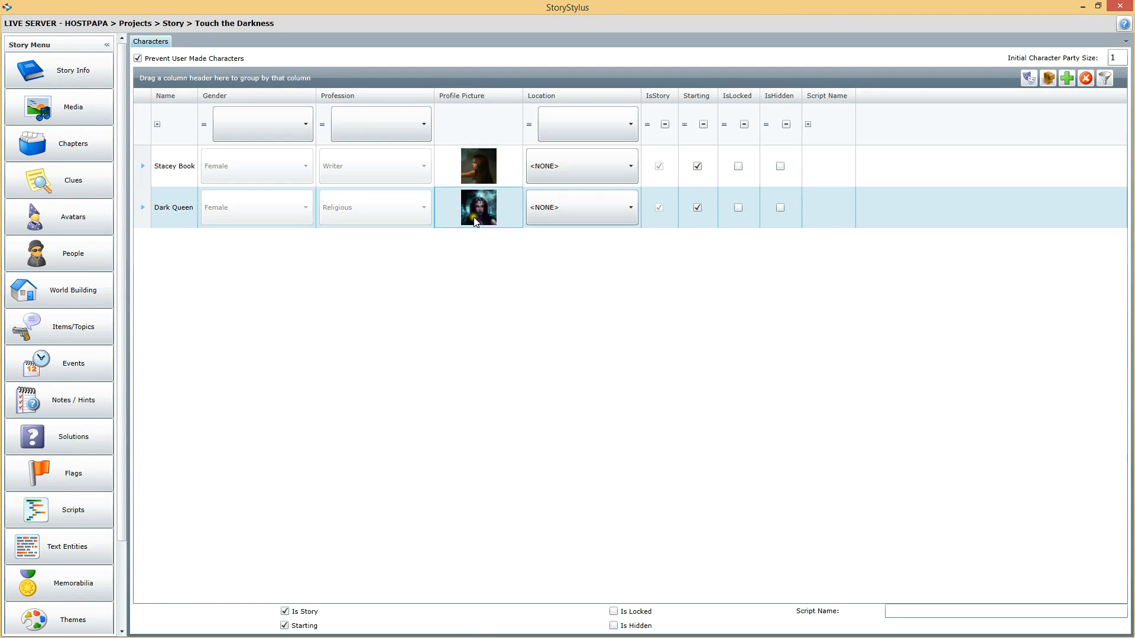
pyautogui.click(487, 165)
# - Set the writer avatar's script name to her full name in lowercase without a space, and the Dark Queen's script name to "darkqueen"
pyautogui.click(832, 165)
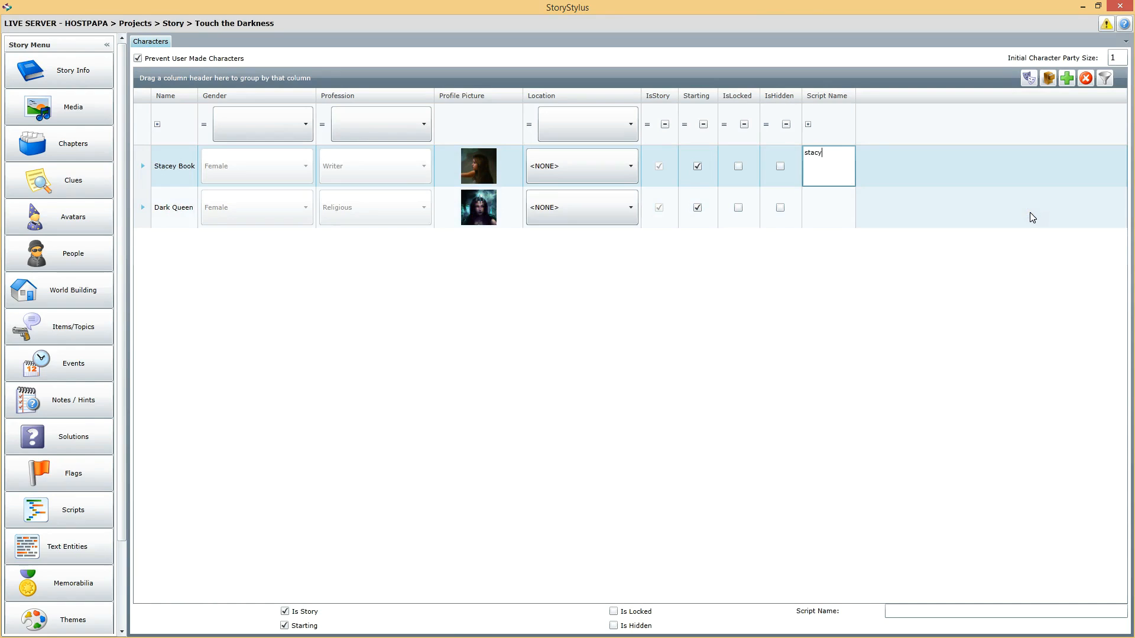
pyautogui.write('stacybook')
pyautogui.press('Return')
pyautogui.click(823, 204)
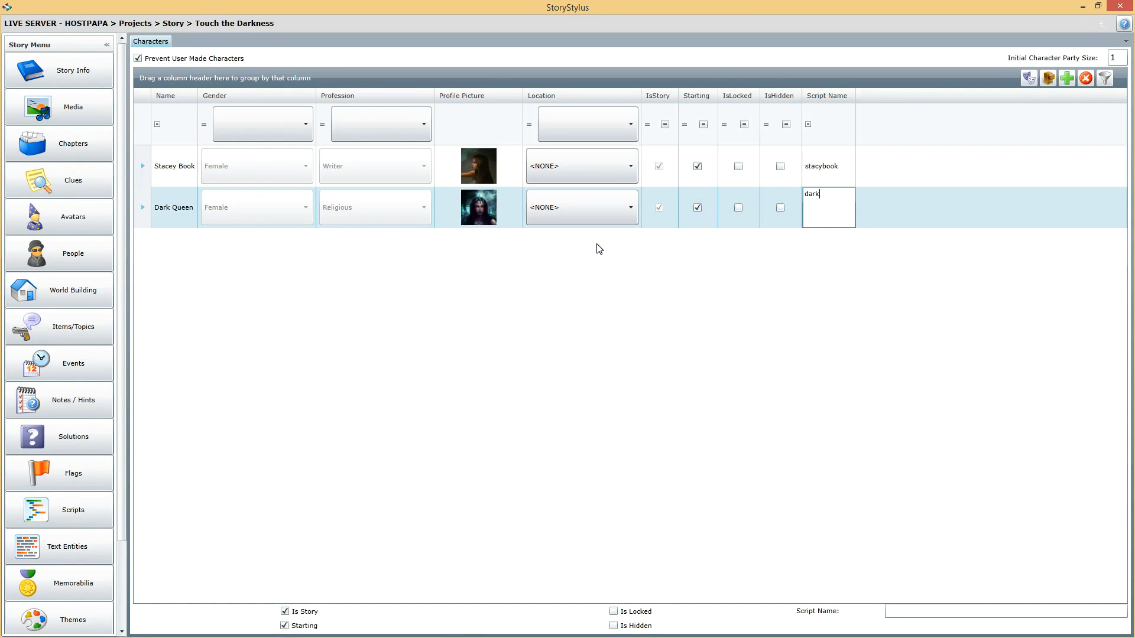
pyautogui.write('darkqueen')
pyautogui.click(532, 236)
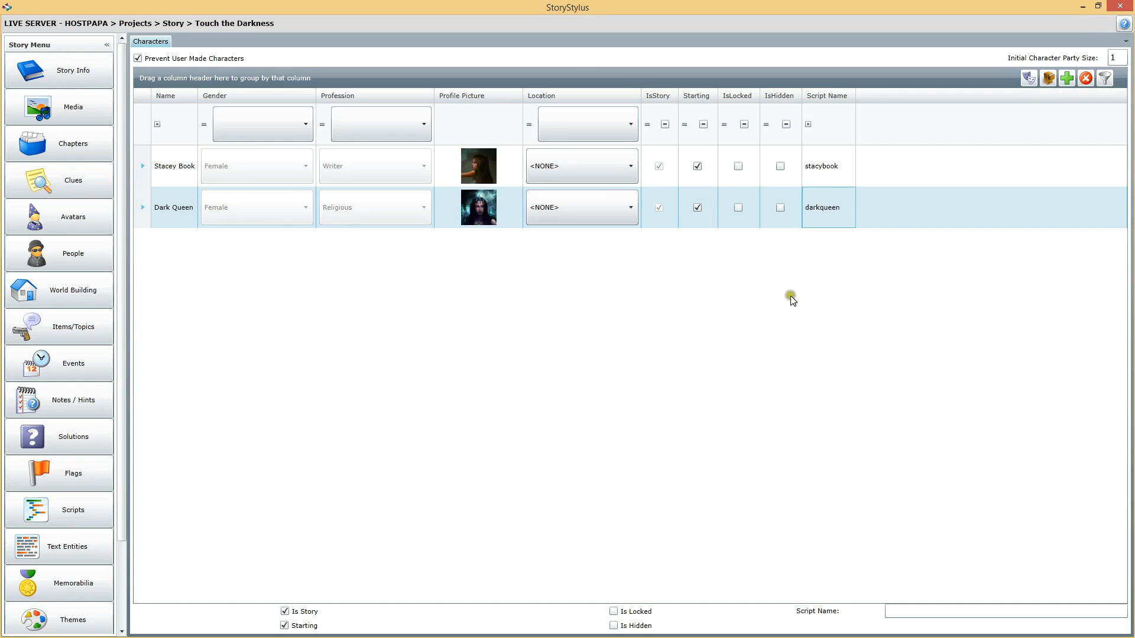
pyautogui.click(166, 166)
pyautogui.click(173, 208)
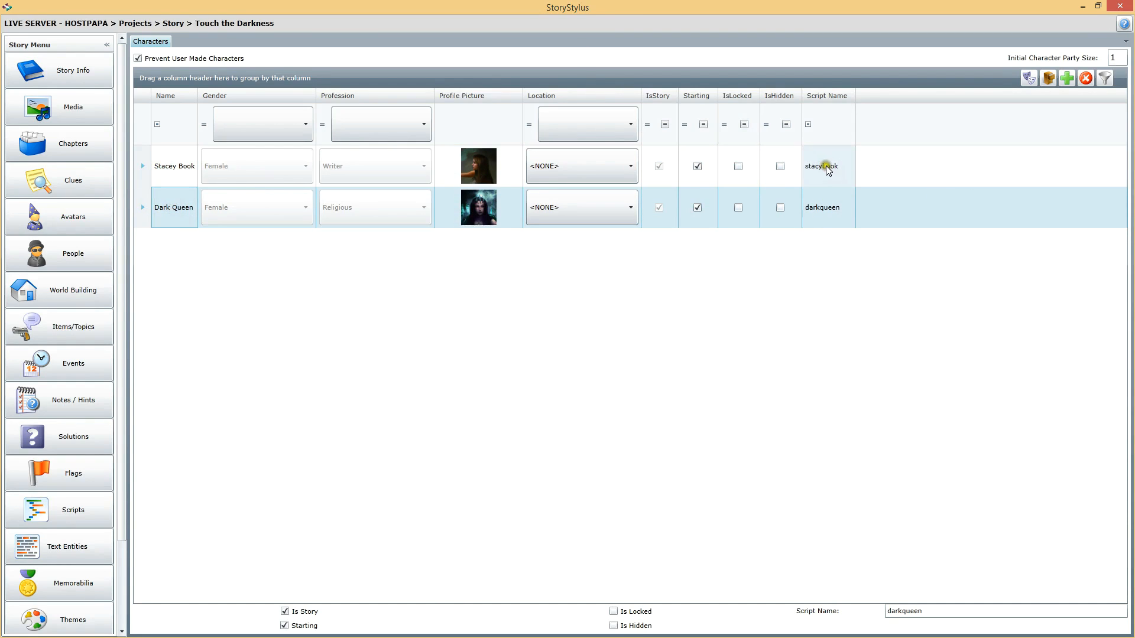
pyautogui.click(167, 212)
pyautogui.click(168, 164)
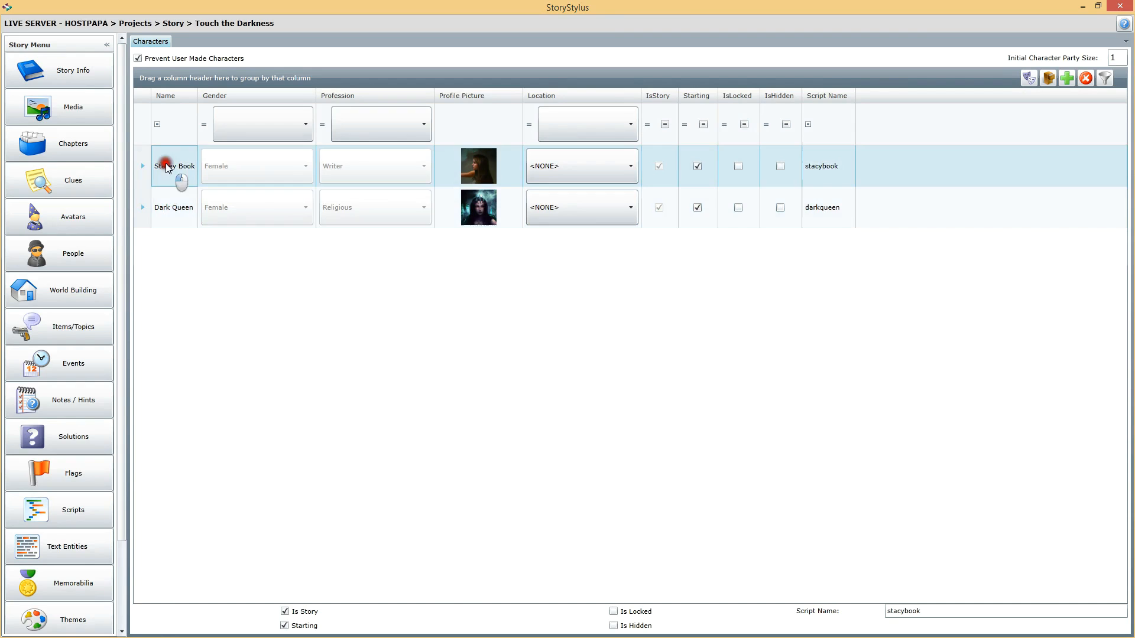
pyautogui.click(167, 201)
pyautogui.click(174, 188)
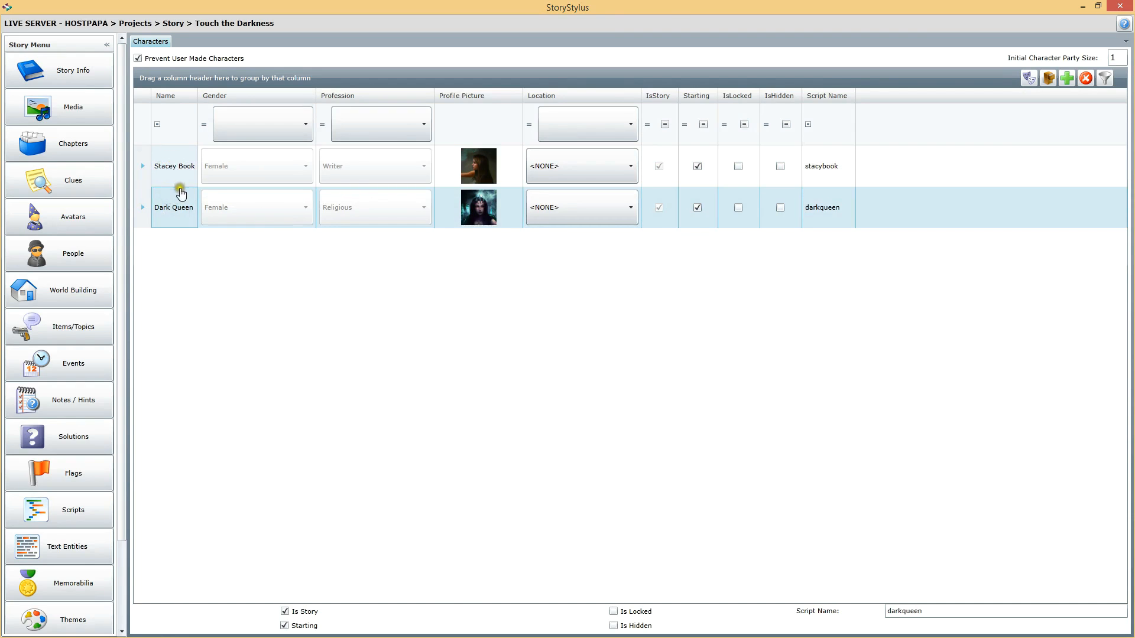
# - Add three new people to the story's People list and widen the list to show more columns
pyautogui.click(69, 260)
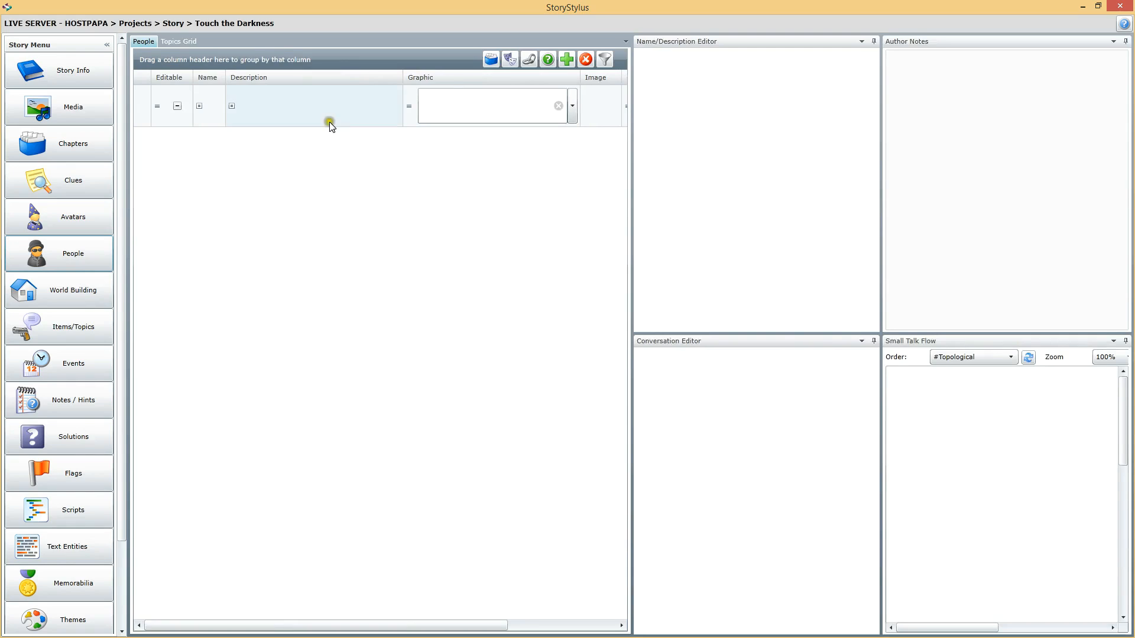
pyautogui.click(567, 59)
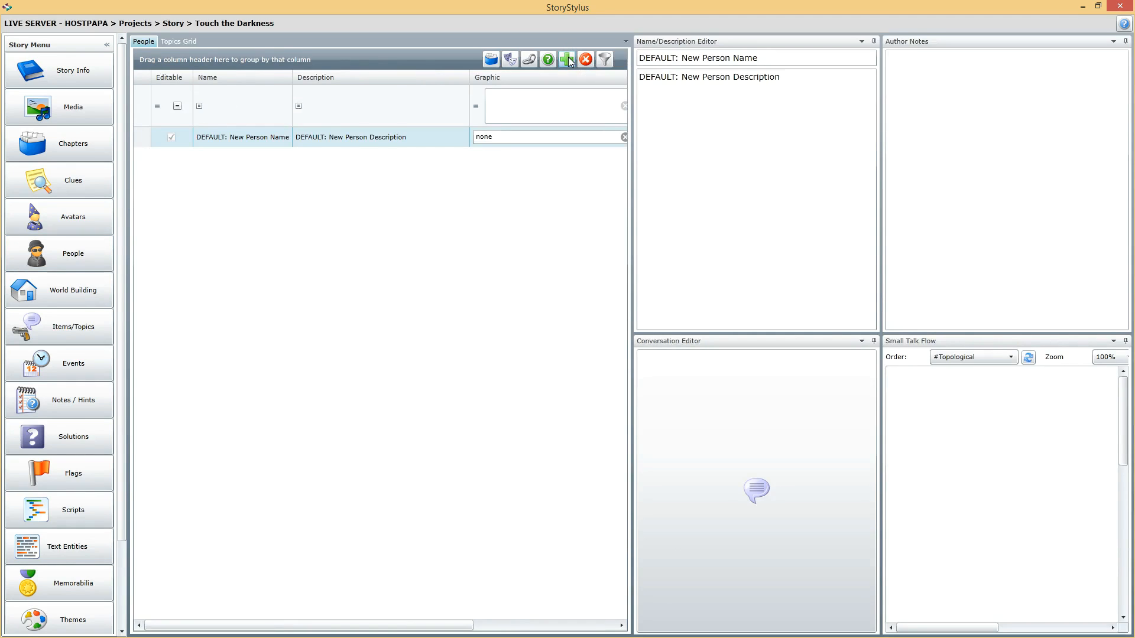
pyautogui.click(566, 60)
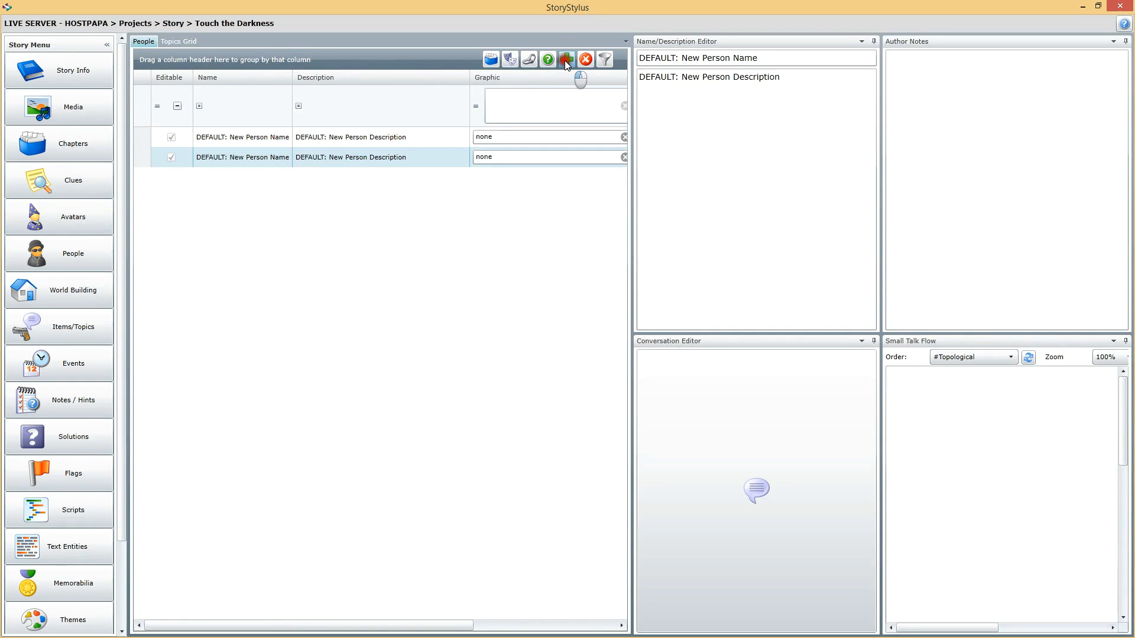
pyautogui.click(566, 60)
pyautogui.moveTo(635, 110); pyautogui.dragTo(850, 136)
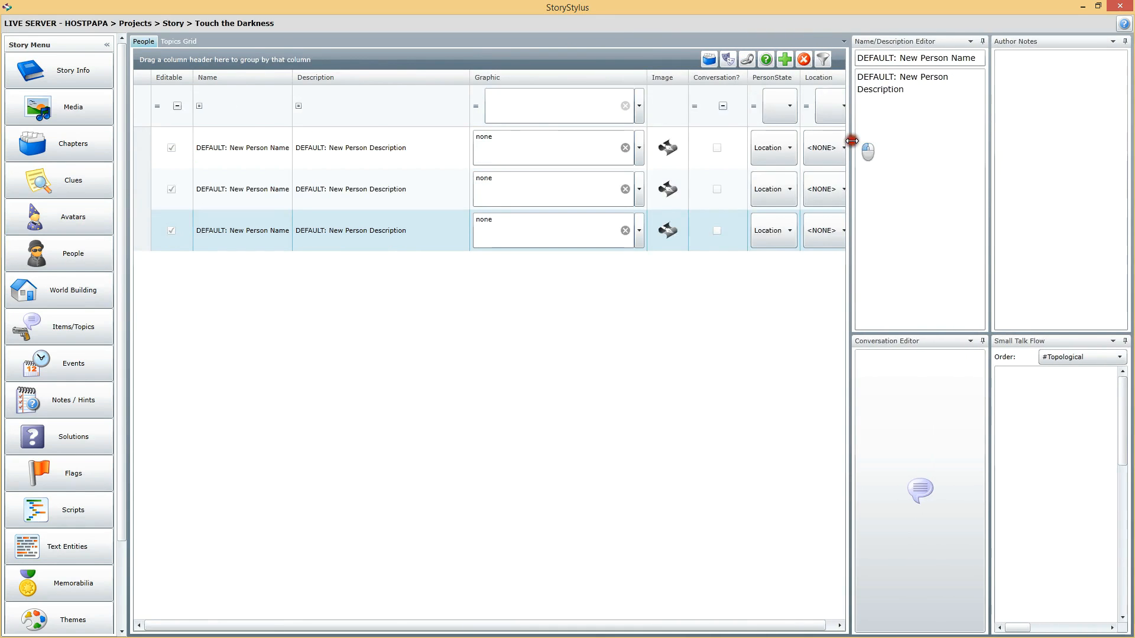
# - Name the first person with the character's first name, the second "Princess" and the third "Darkness"
pyautogui.doubleClick(260, 155)
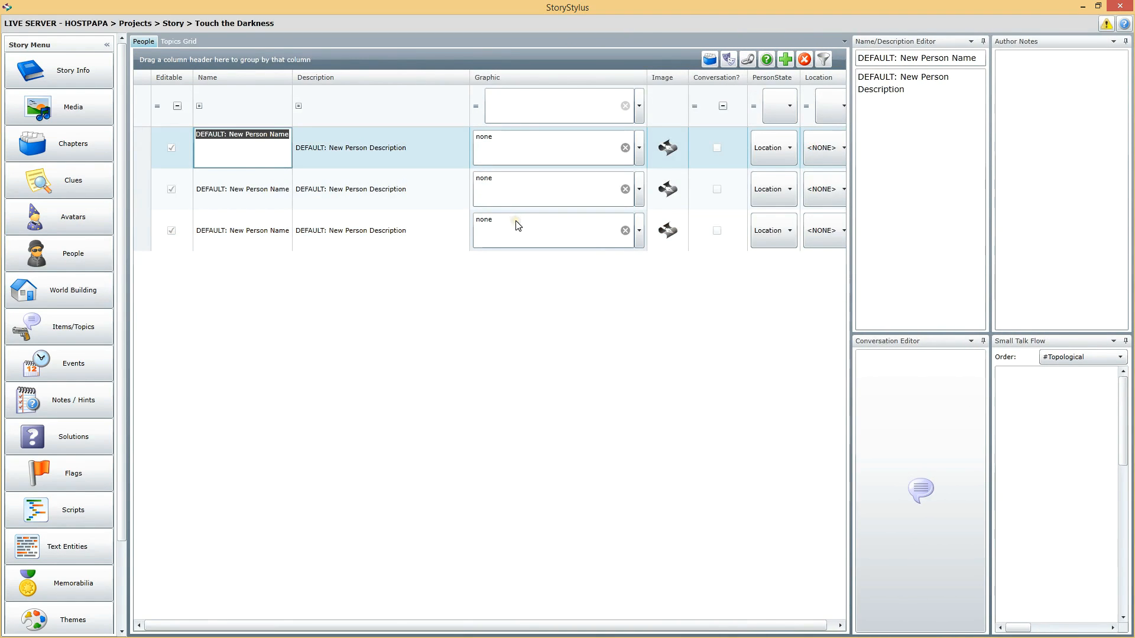
pyautogui.write('Maria')
pyautogui.press('Return')
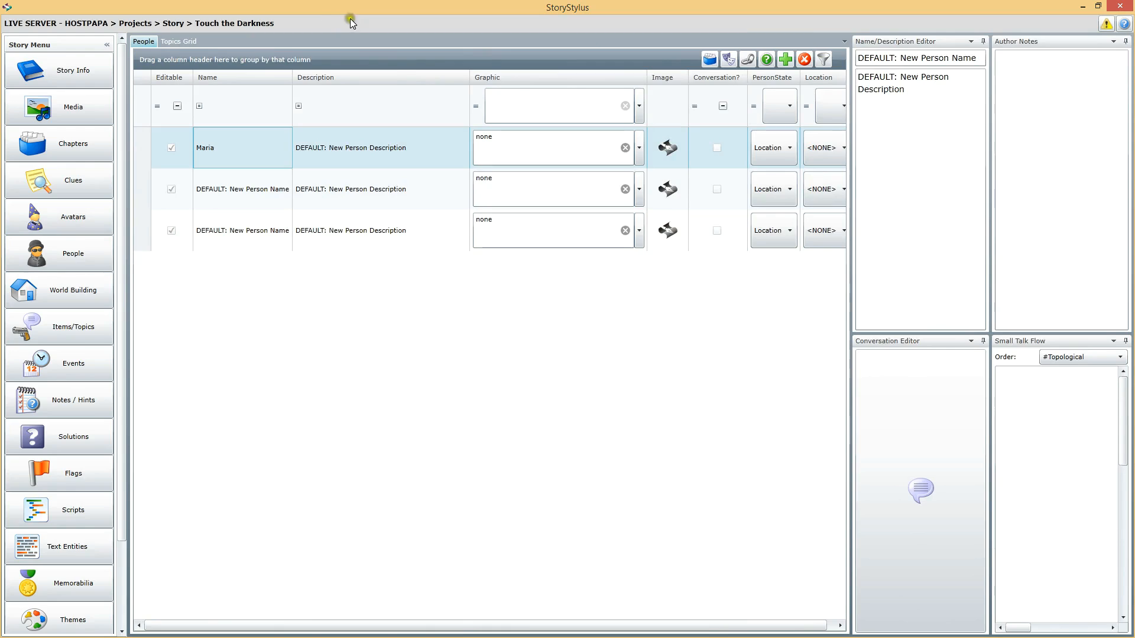
pyautogui.doubleClick(235, 186)
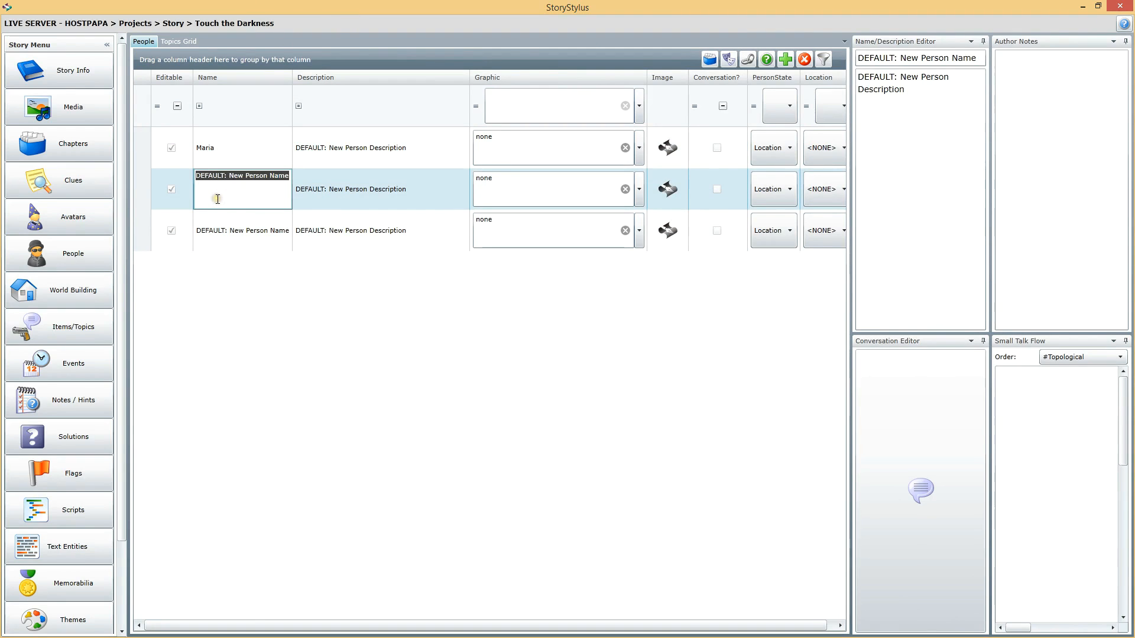
pyautogui.write('Princess')
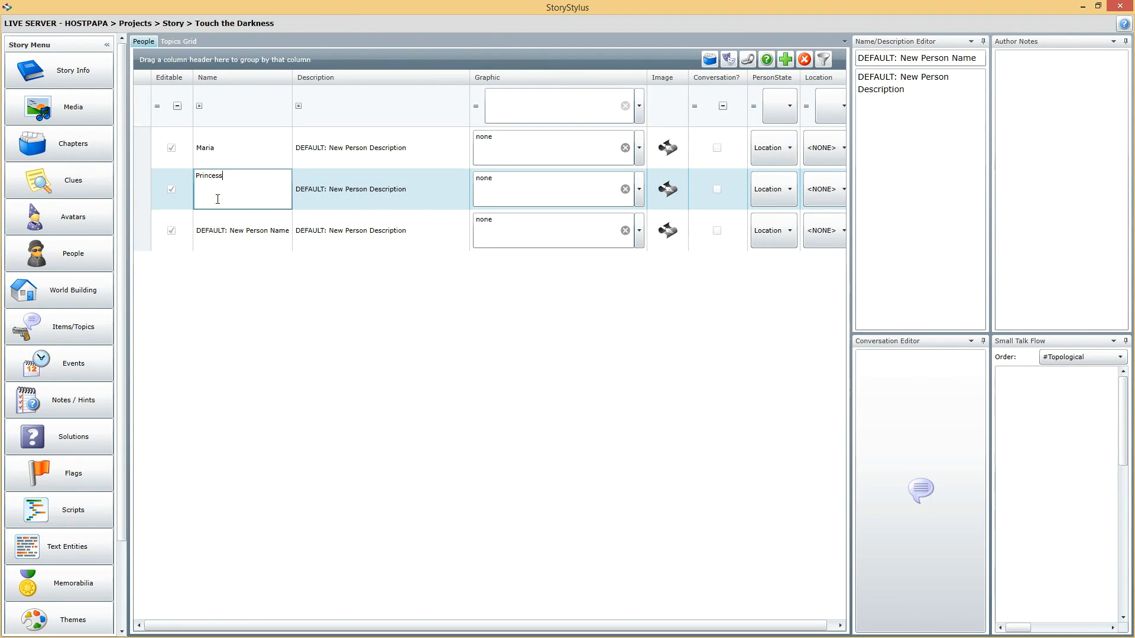
pyautogui.doubleClick(242, 229)
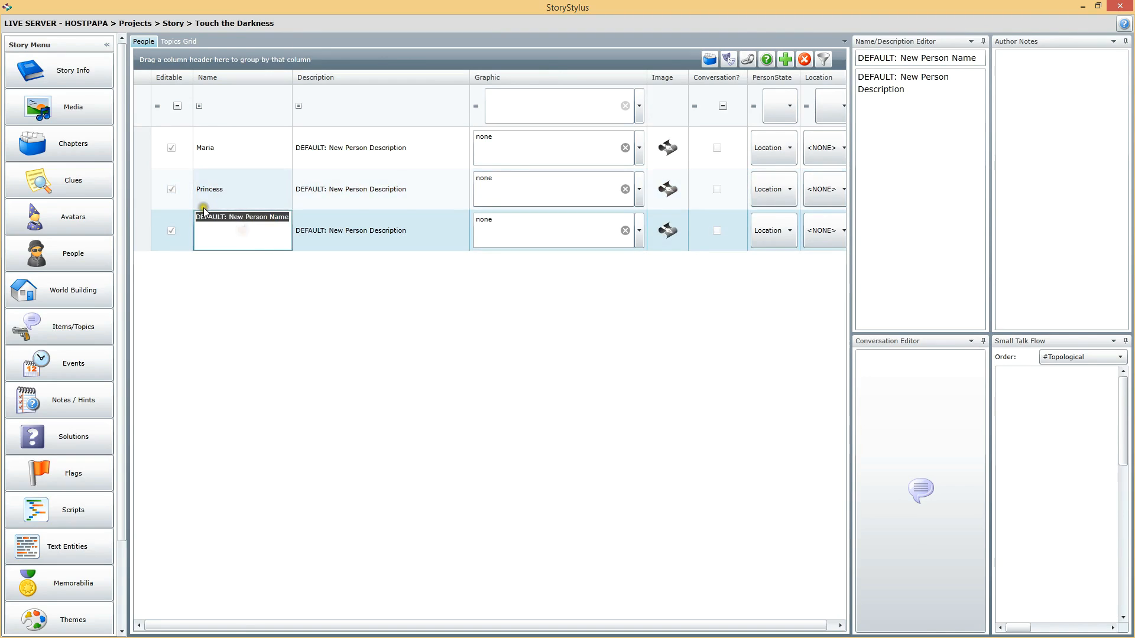
pyautogui.write('Dan')
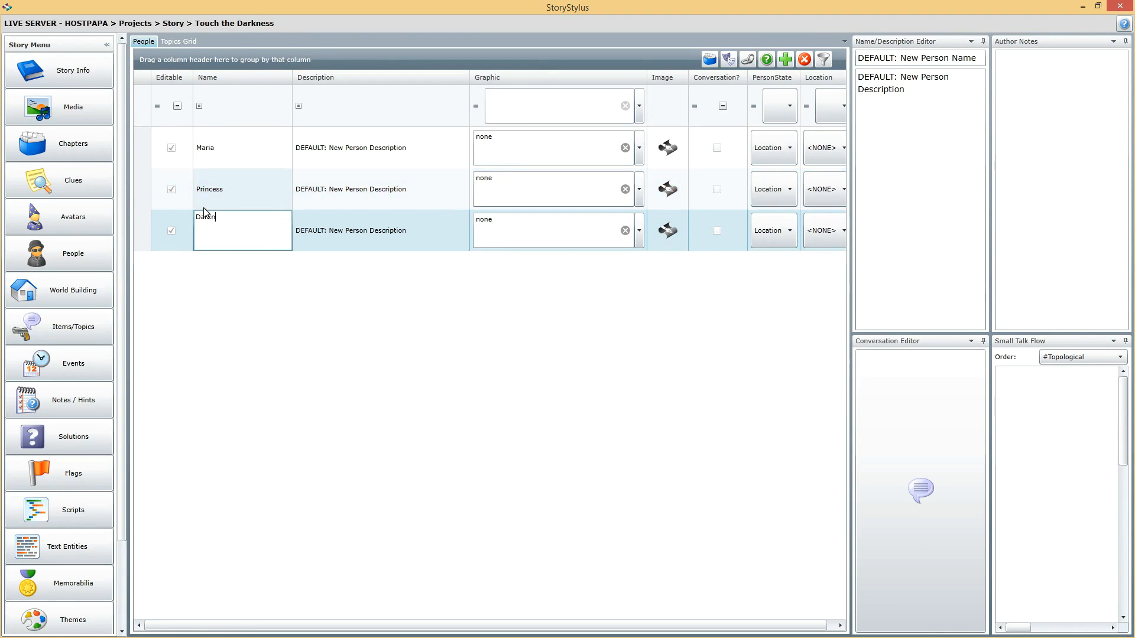
pyautogui.write('kness')
pyautogui.press('Return')
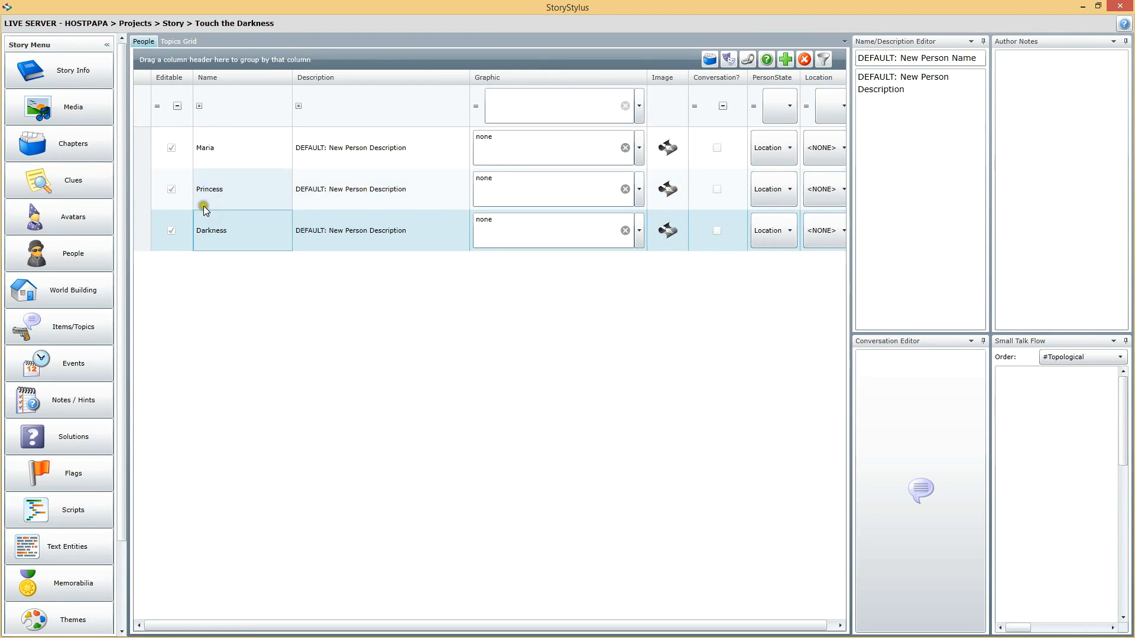
# - Clear the default description of all three people in the list
pyautogui.doubleClick(366, 160)
pyautogui.press('Delete')
pyautogui.doubleClick(380, 186)
pyautogui.press('Delete')
pyautogui.doubleClick(373, 235)
pyautogui.press('Delete')
pyautogui.click(639, 148)
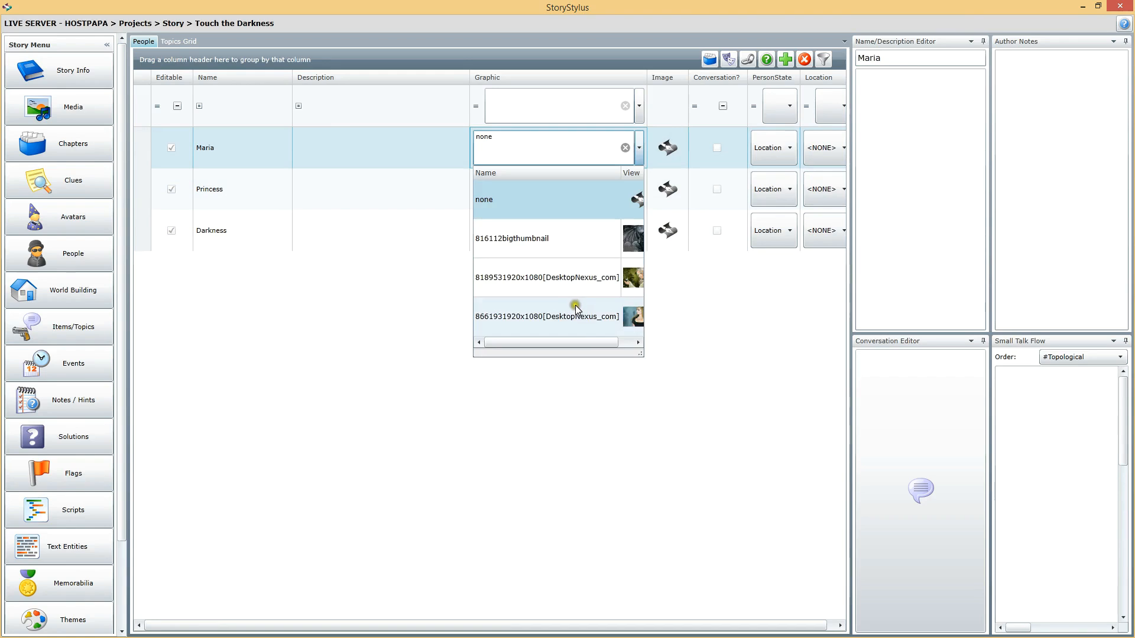
pyautogui.click(571, 311)
pyautogui.click(554, 188)
pyautogui.click(641, 180)
pyautogui.click(554, 313)
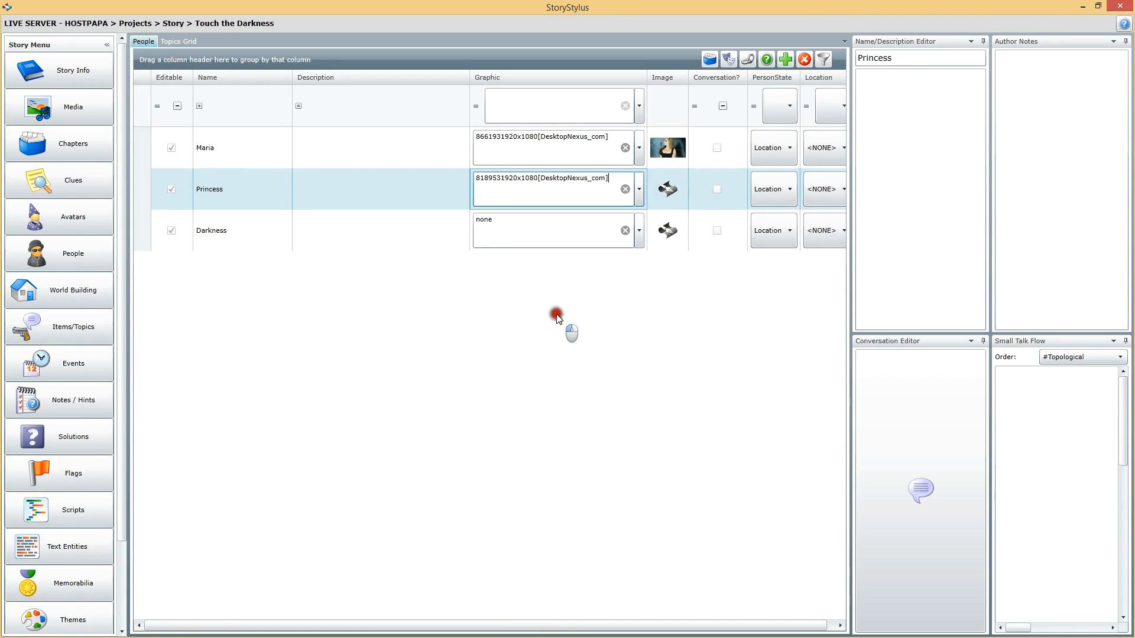
pyautogui.click(637, 231)
pyautogui.click(640, 232)
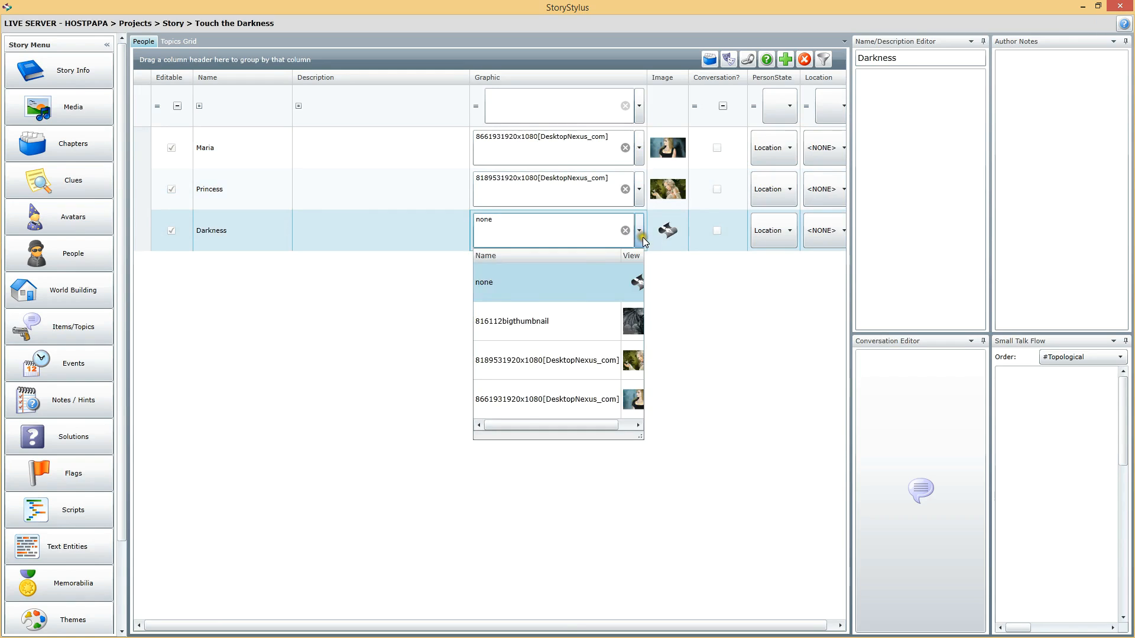
pyautogui.click(554, 321)
# - Set the location of the first person to Dark Temple, Princess to Evil Marketplace and Darkness to Dark Palace
pyautogui.click(402, 189)
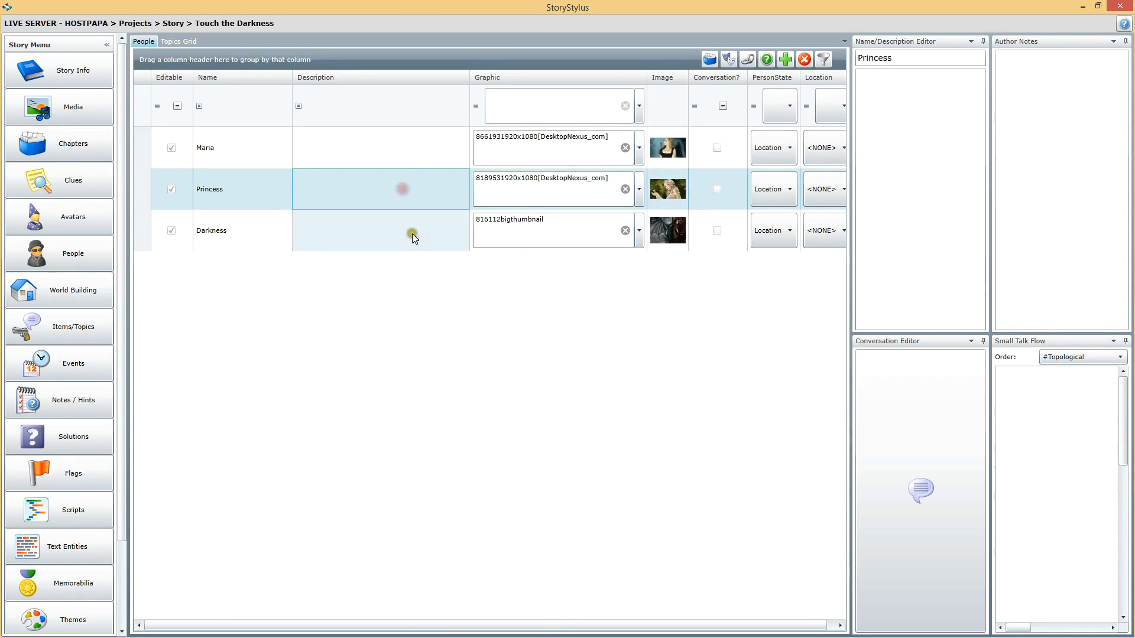
pyautogui.click(413, 233)
pyautogui.click(630, 628)
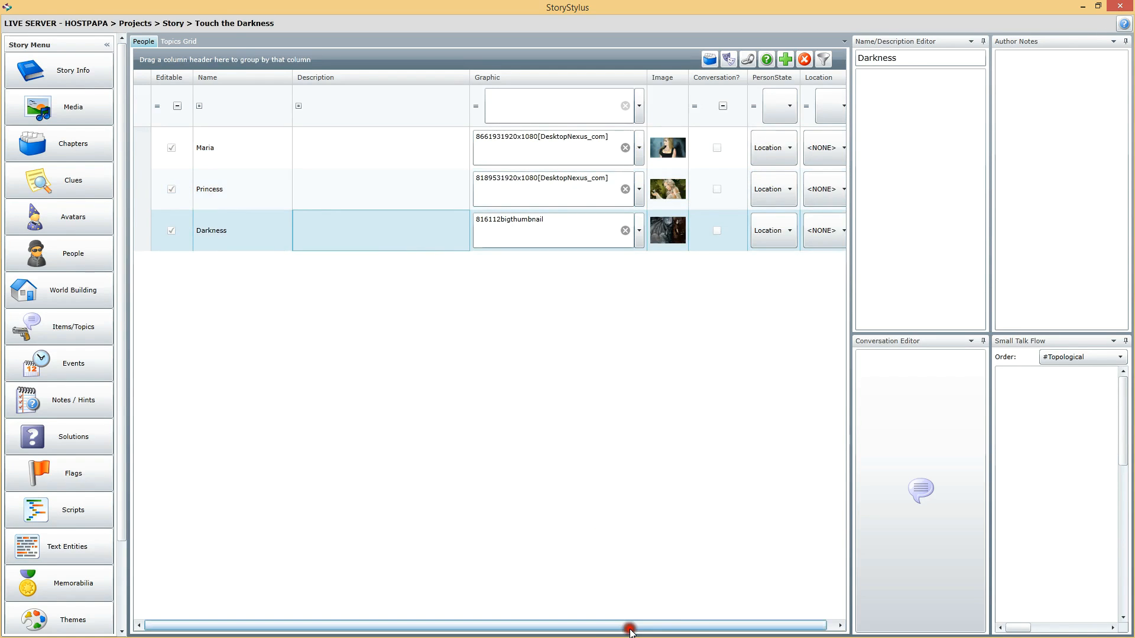
pyautogui.moveTo(630, 631); pyautogui.dragTo(739, 607)
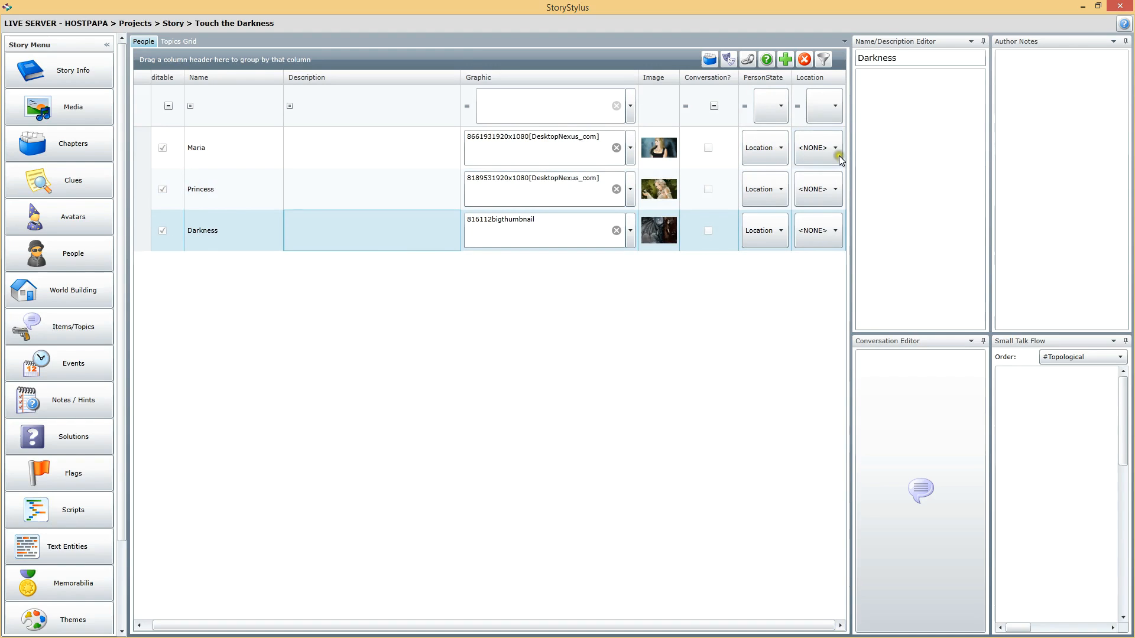
pyautogui.click(822, 149)
pyautogui.click(822, 150)
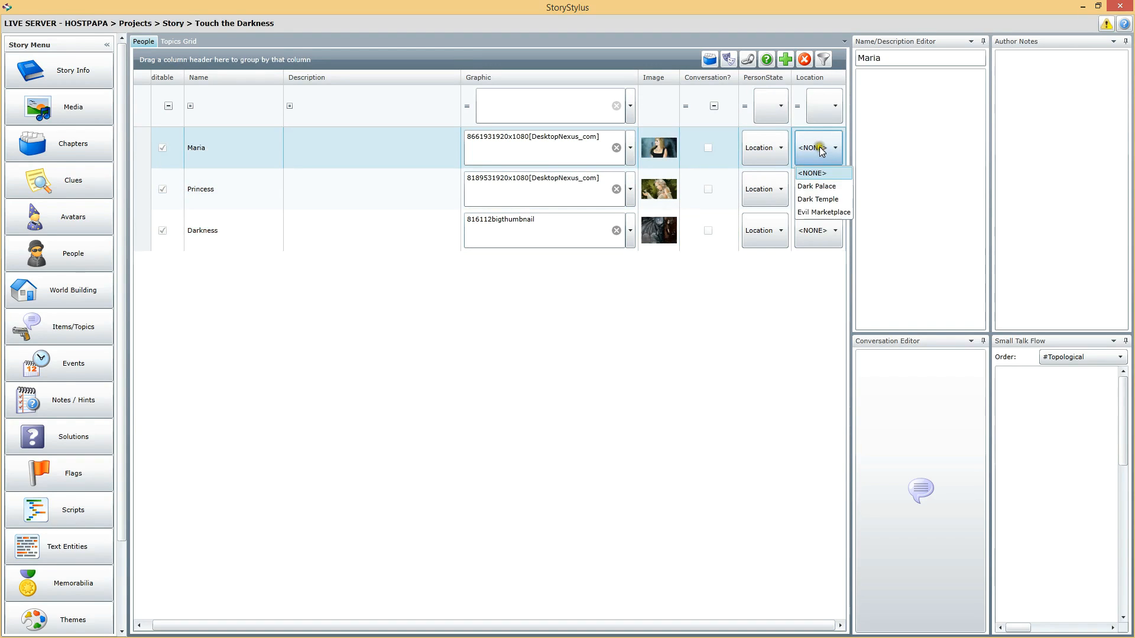
pyautogui.click(821, 201)
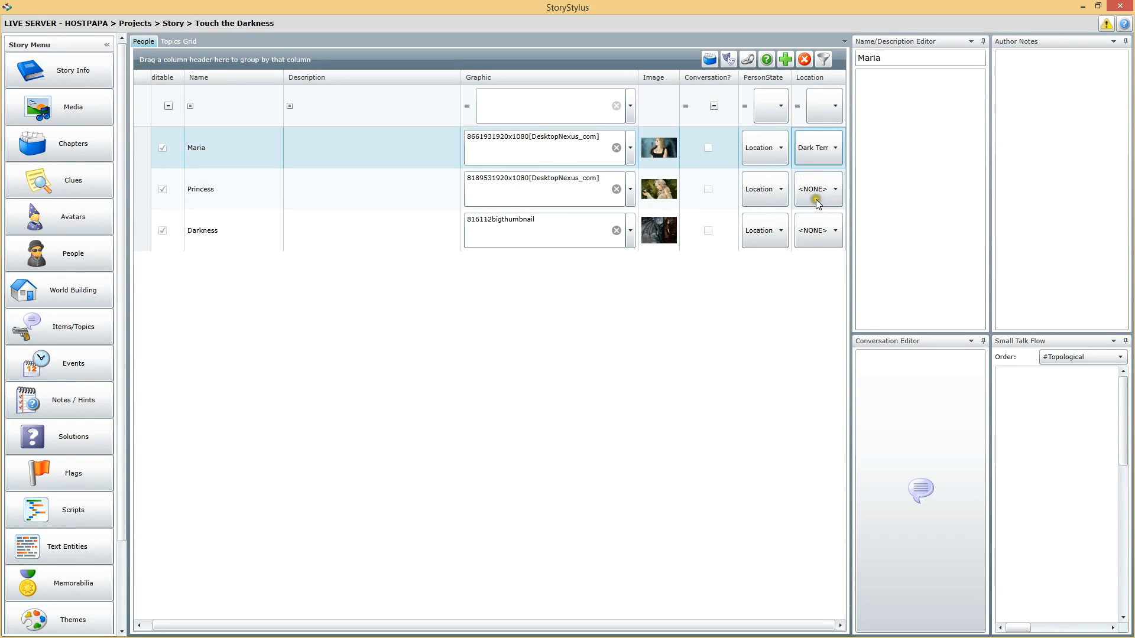
pyautogui.click(808, 189)
pyautogui.click(807, 189)
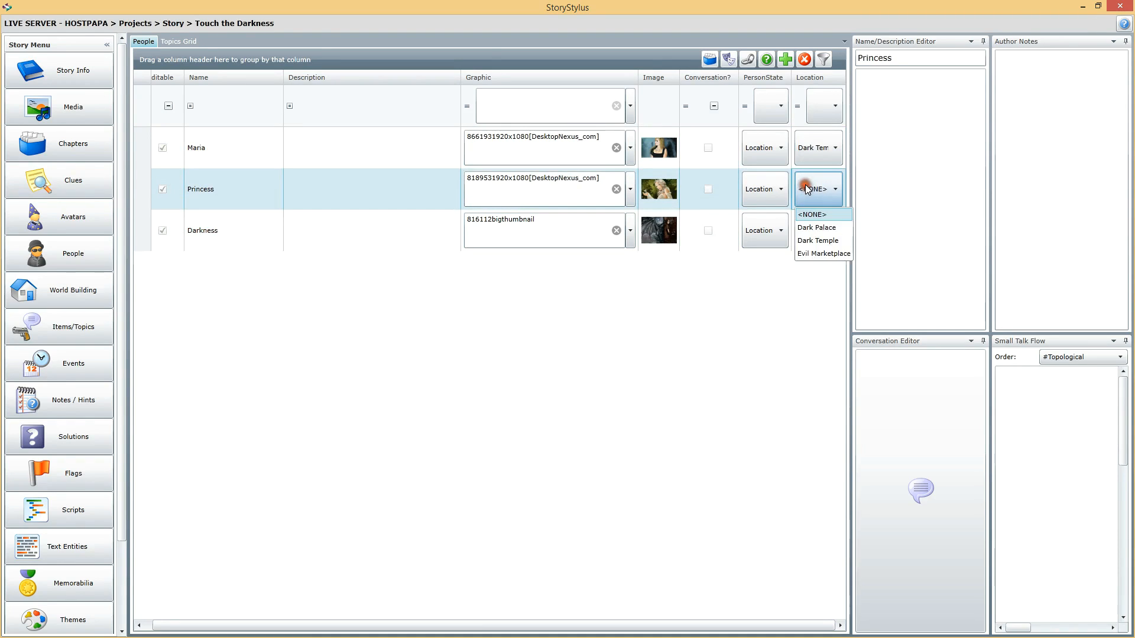
pyautogui.click(823, 253)
pyautogui.click(821, 232)
pyautogui.click(820, 231)
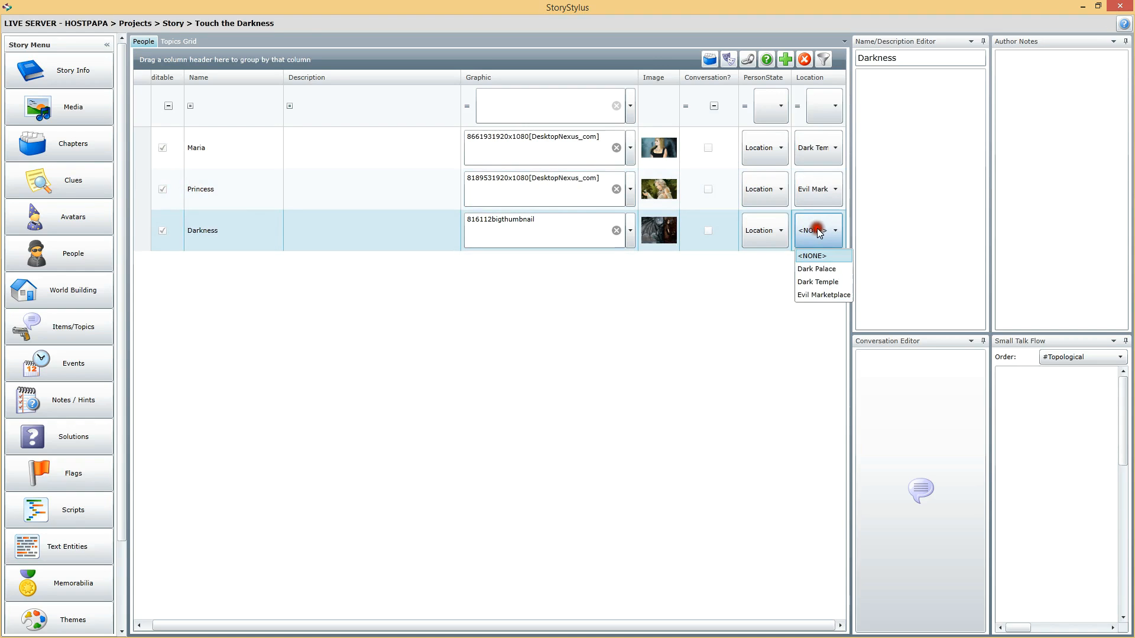
pyautogui.click(818, 269)
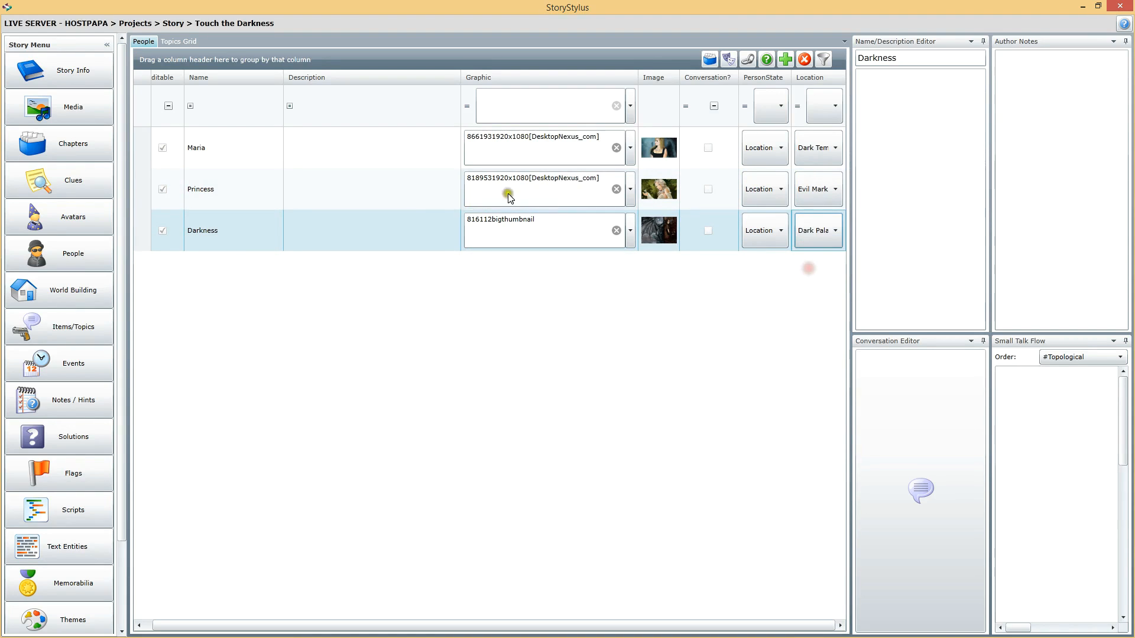
pyautogui.click(384, 189)
pyautogui.click(385, 223)
pyautogui.click(394, 184)
pyautogui.click(399, 153)
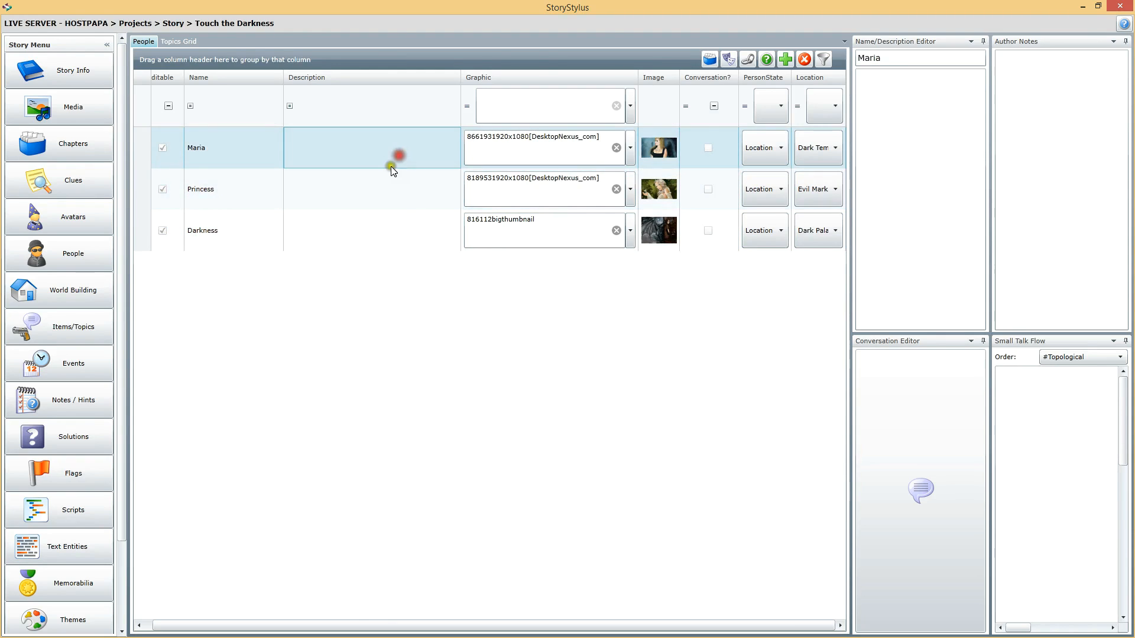
pyautogui.click(384, 188)
pyautogui.click(390, 223)
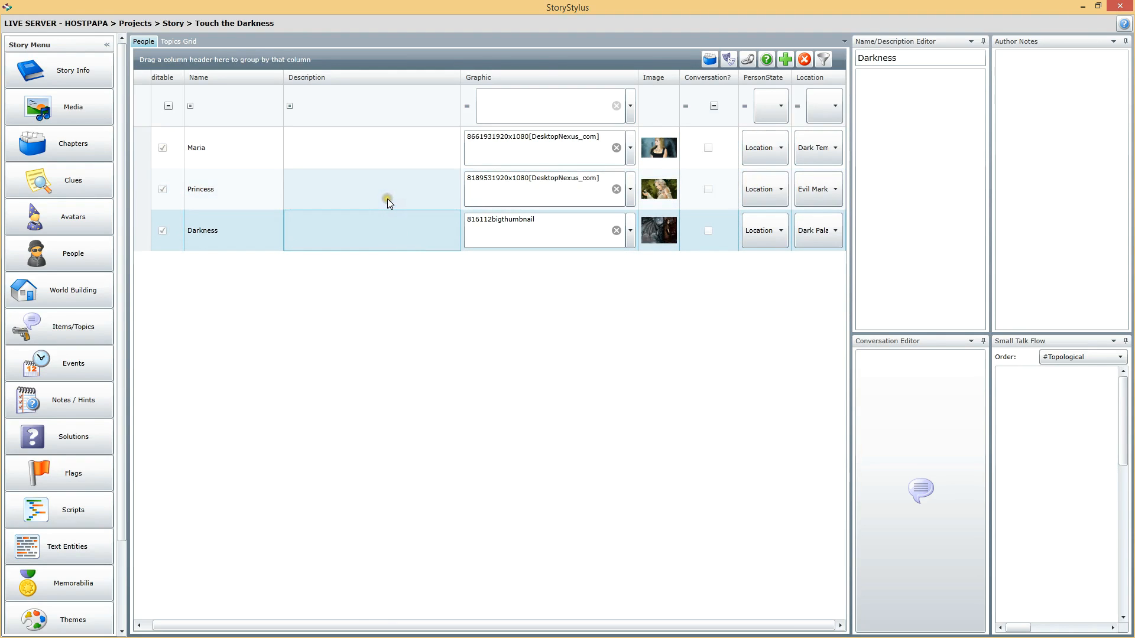
pyautogui.click(389, 152)
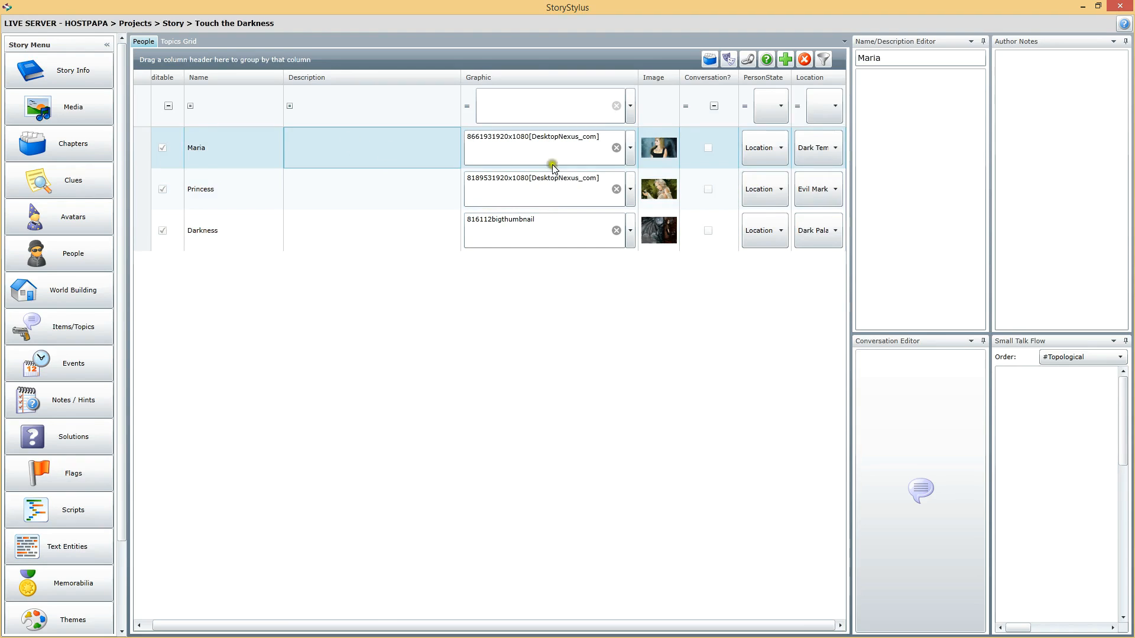
pyautogui.click(376, 203)
pyautogui.click(380, 239)
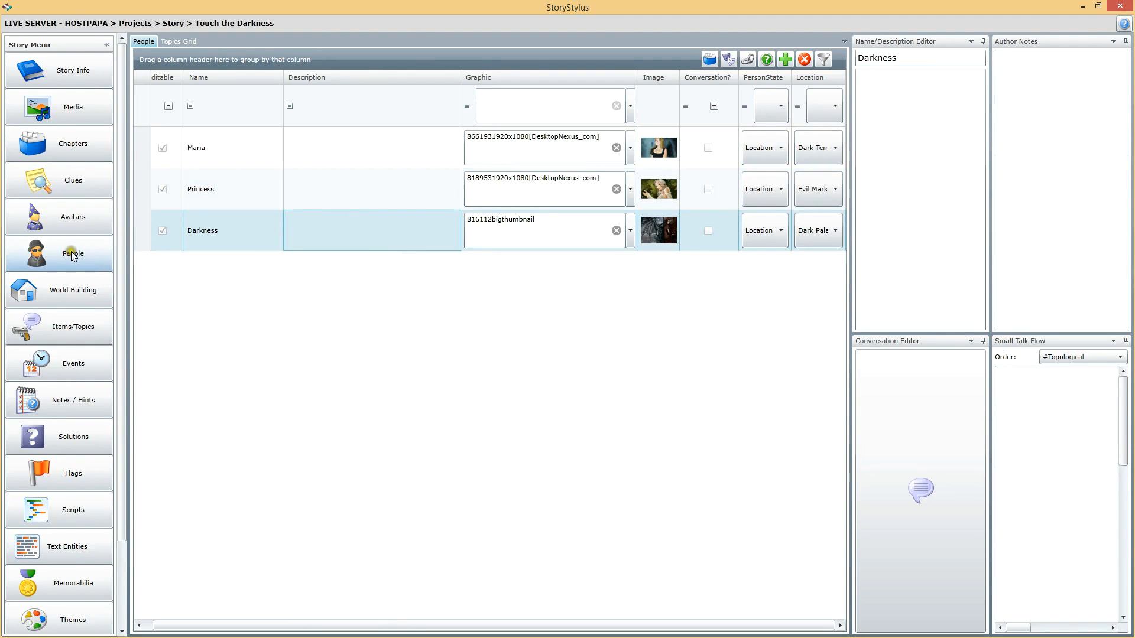
pyautogui.click(369, 148)
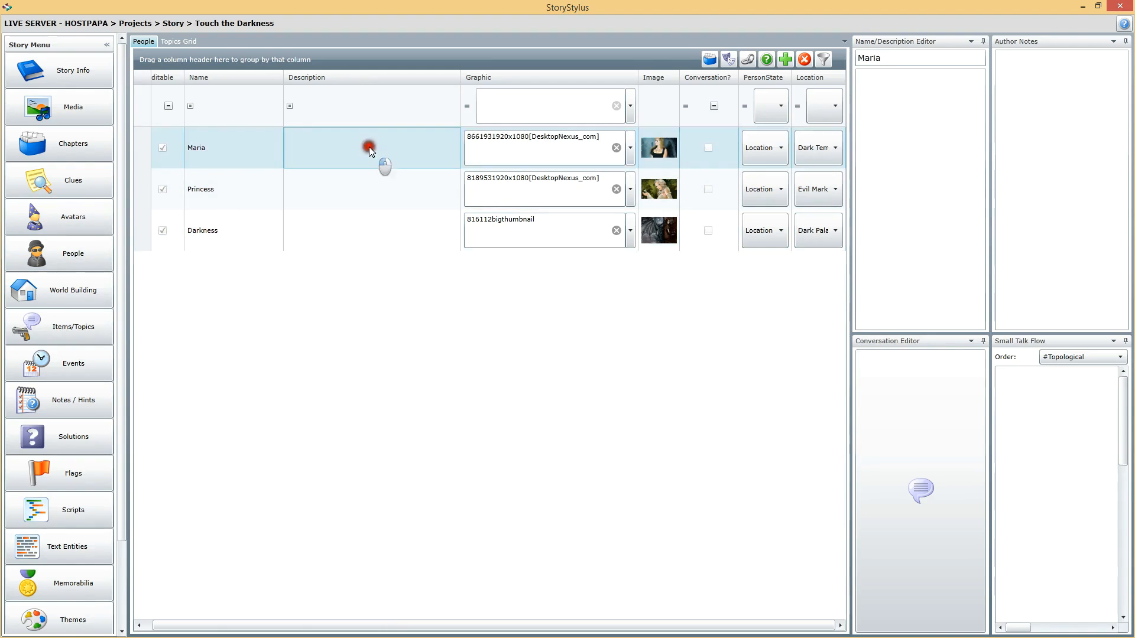
pyautogui.click(364, 200)
# - View the story's list of clues
pyautogui.click(63, 70)
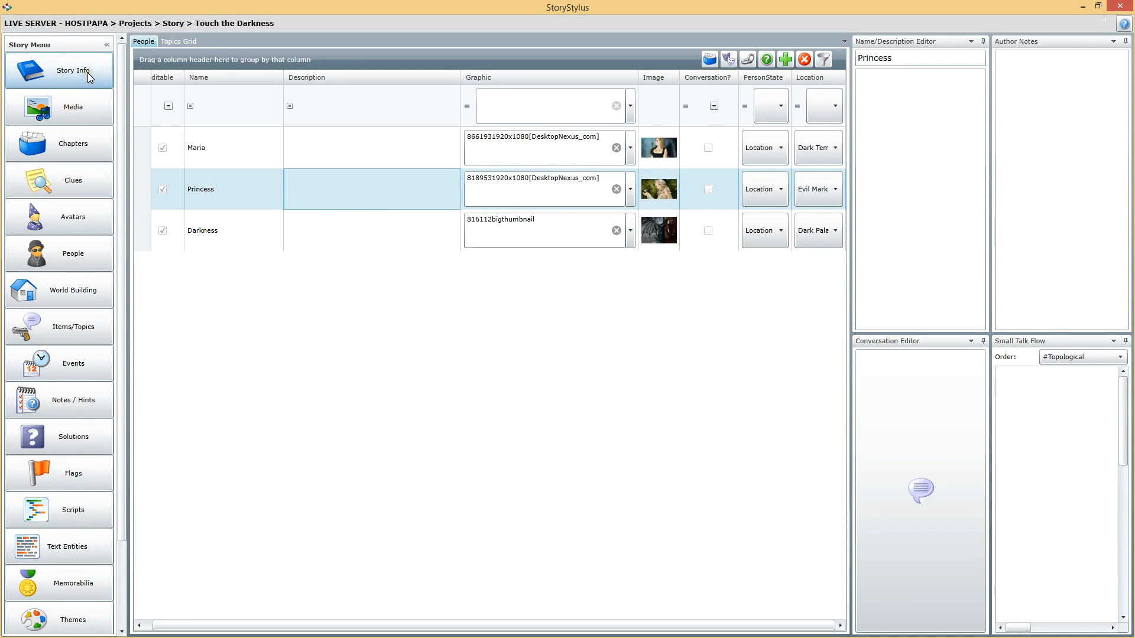
pyautogui.click(75, 191)
pyautogui.click(79, 185)
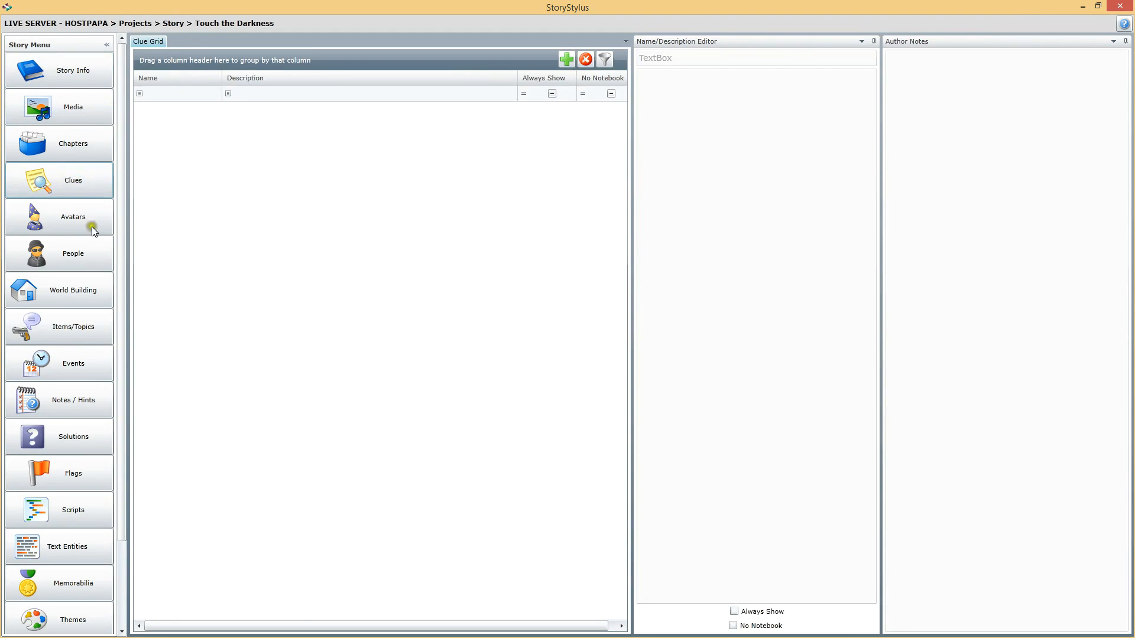
# - In the story info, add Princess as an introductory clue to the "Welcome to the darkness..." introduction
pyautogui.click(84, 77)
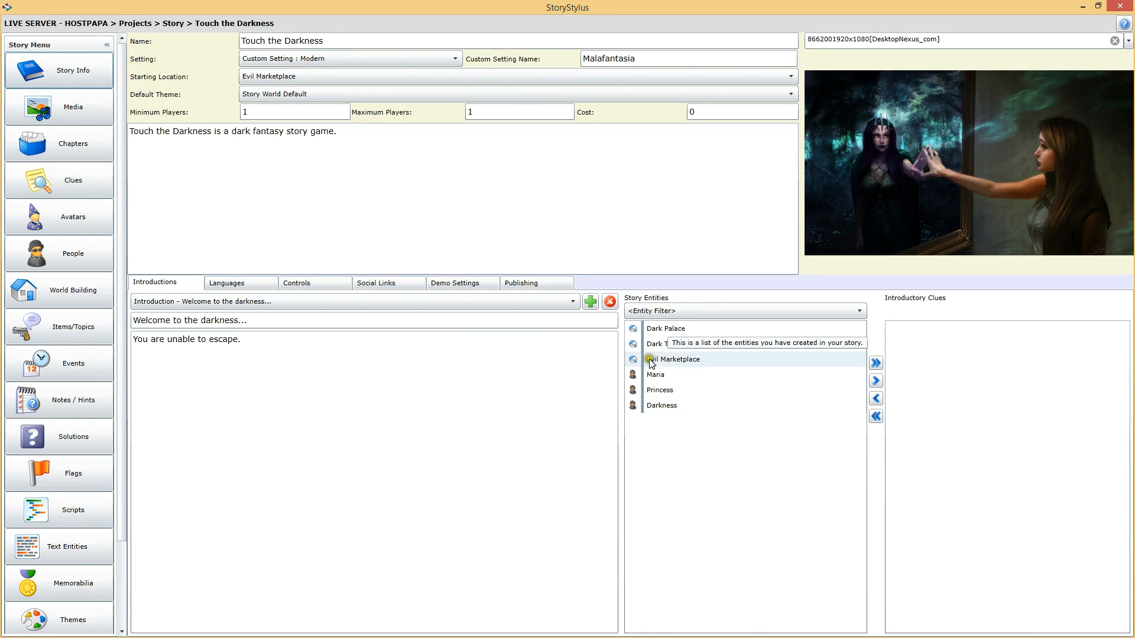
pyautogui.click(325, 381)
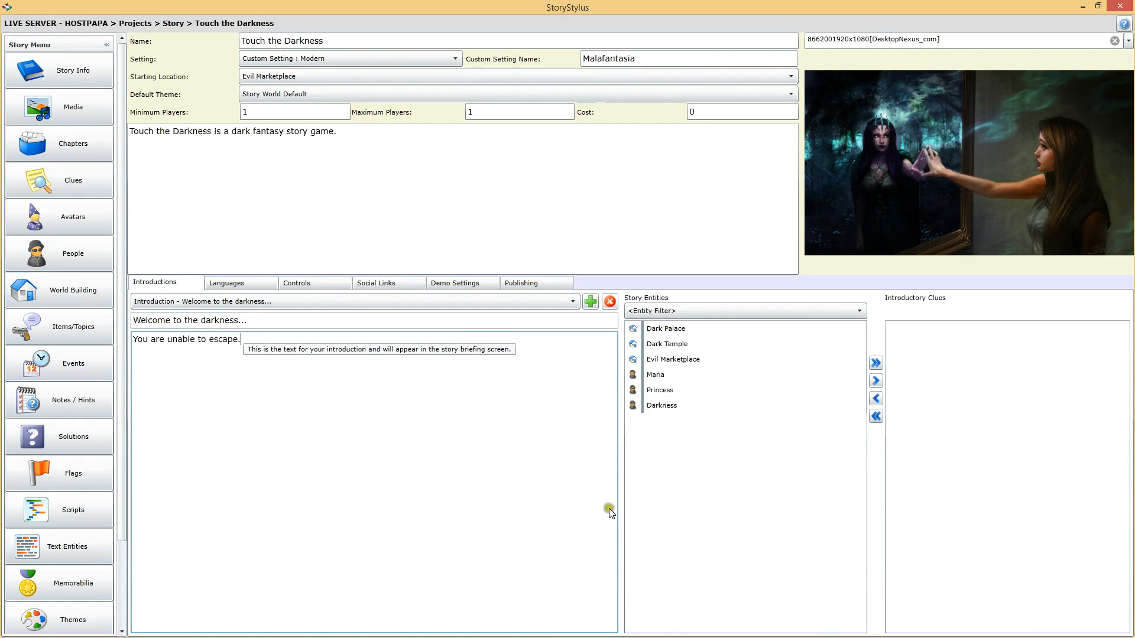
pyautogui.click(658, 391)
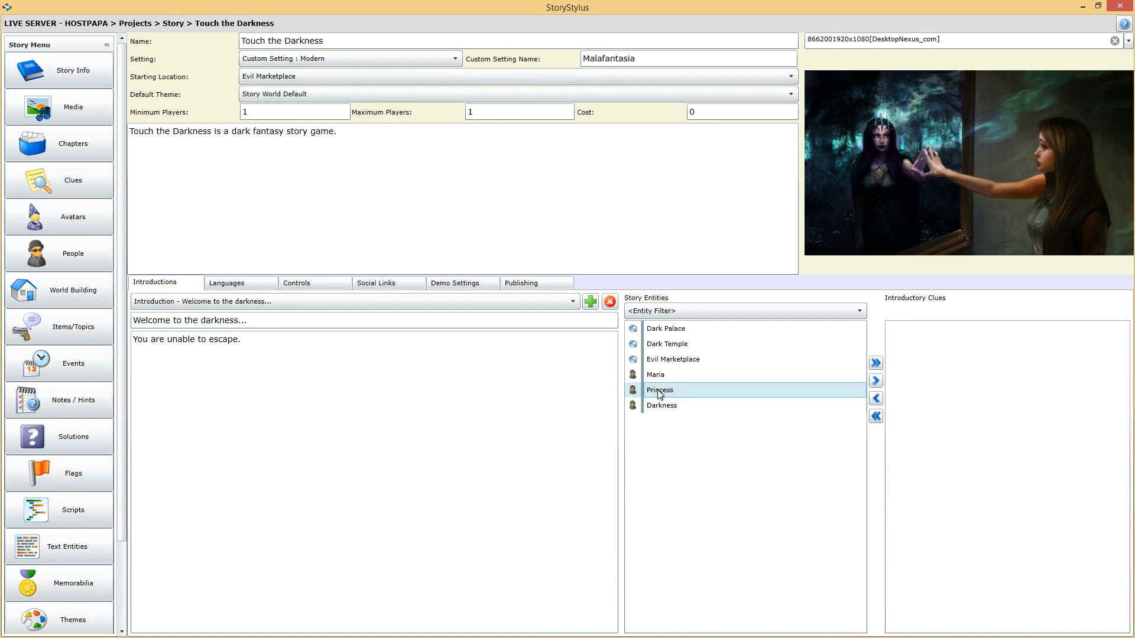
pyautogui.click(868, 377)
pyautogui.click(920, 329)
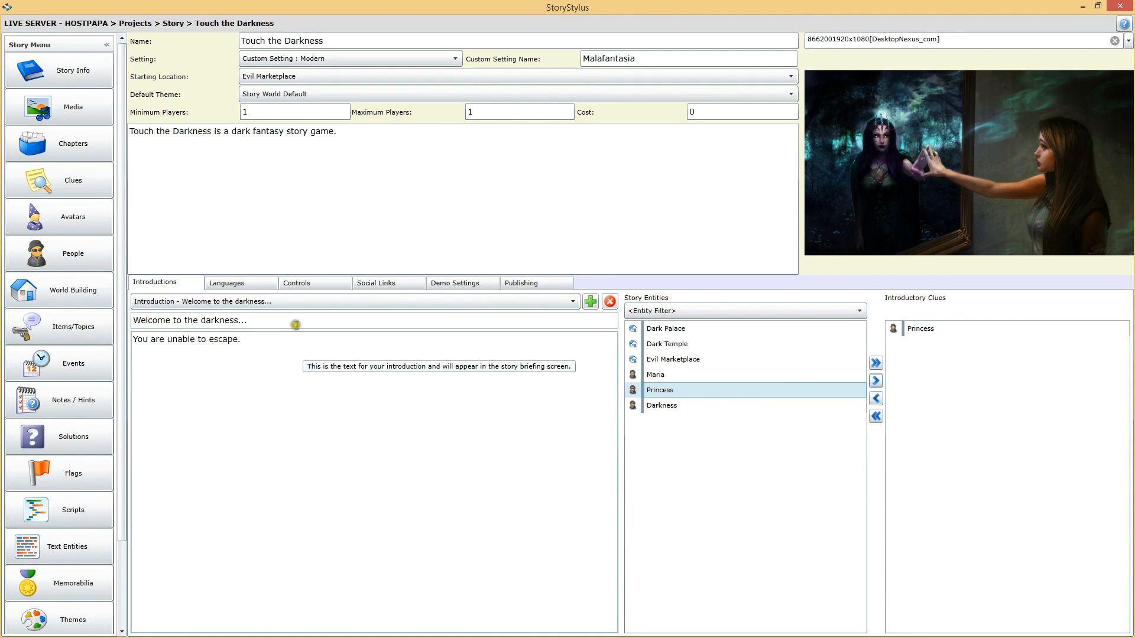
# - Switch to the "Welcome to your dark domain..." introduction and add the first person and Darkness as its introductory clues
pyautogui.click(339, 307)
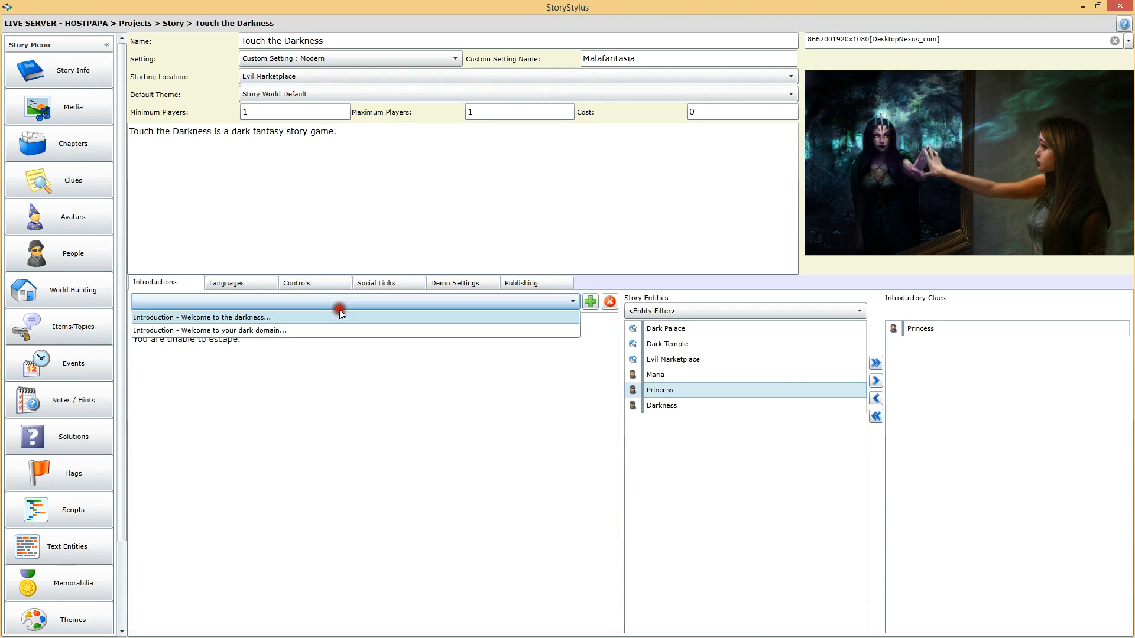
pyautogui.click(274, 329)
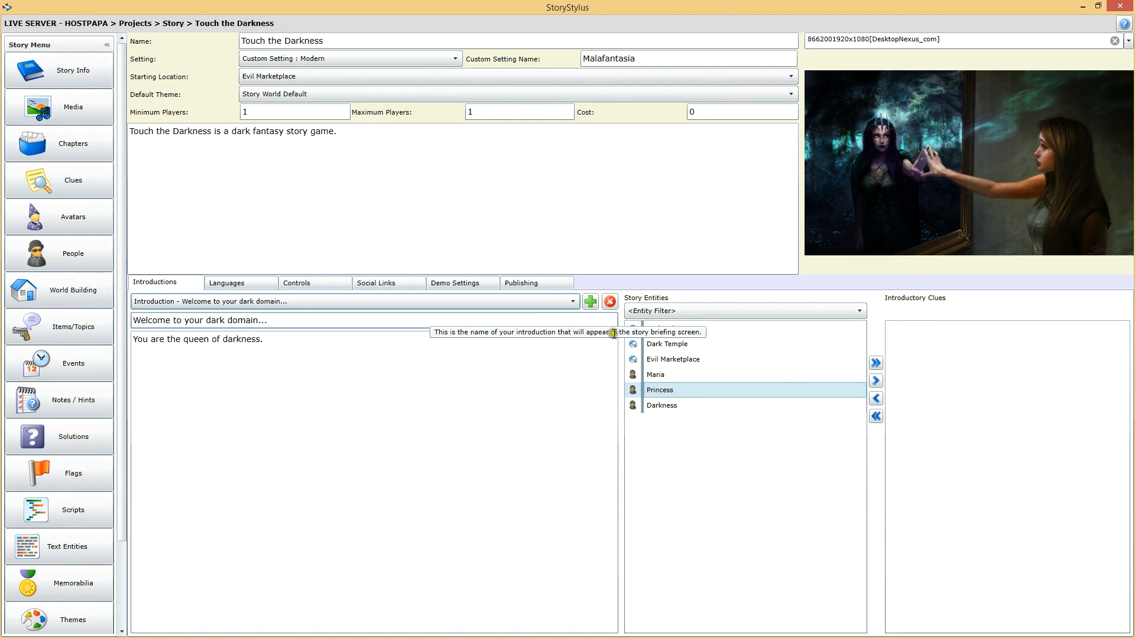
pyautogui.click(666, 374)
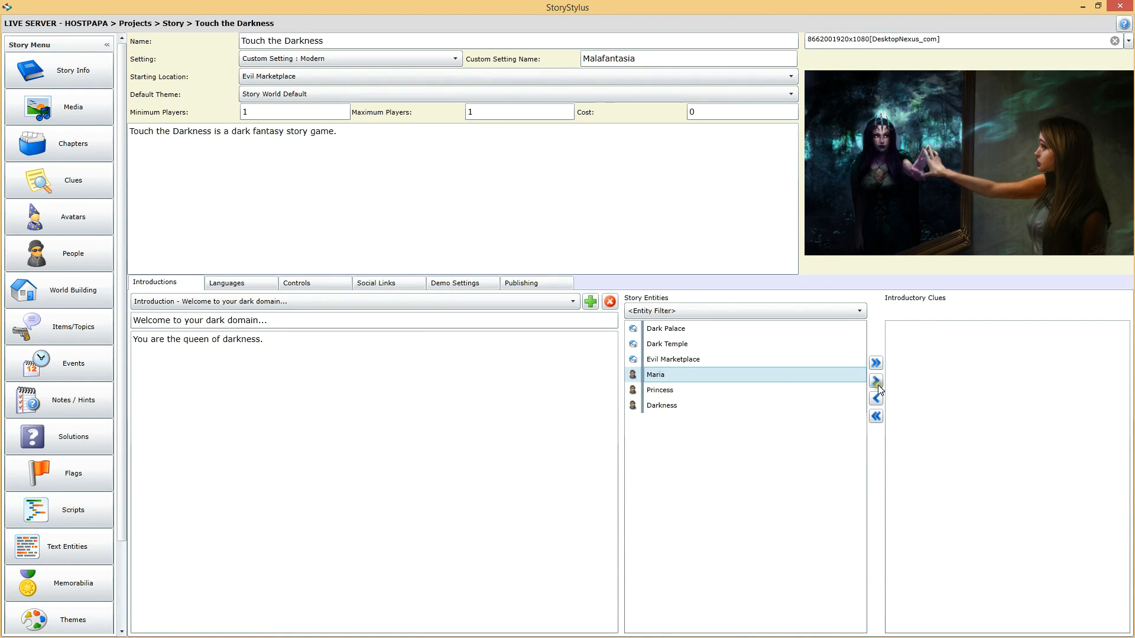
pyautogui.click(660, 403)
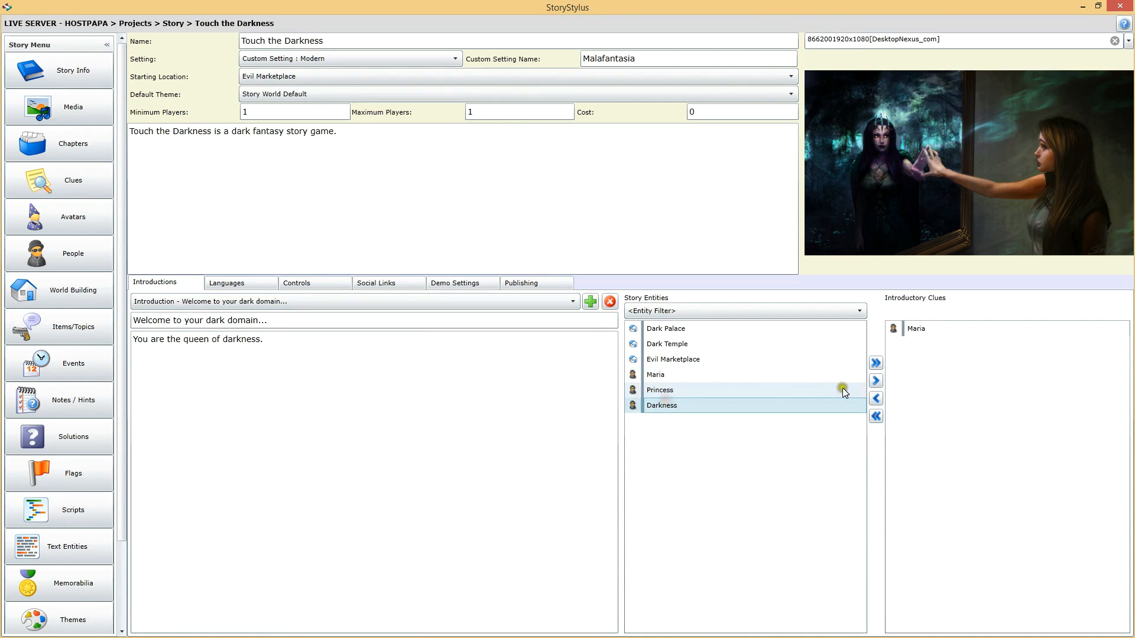
pyautogui.click(876, 381)
pyautogui.click(231, 362)
pyautogui.click(262, 352)
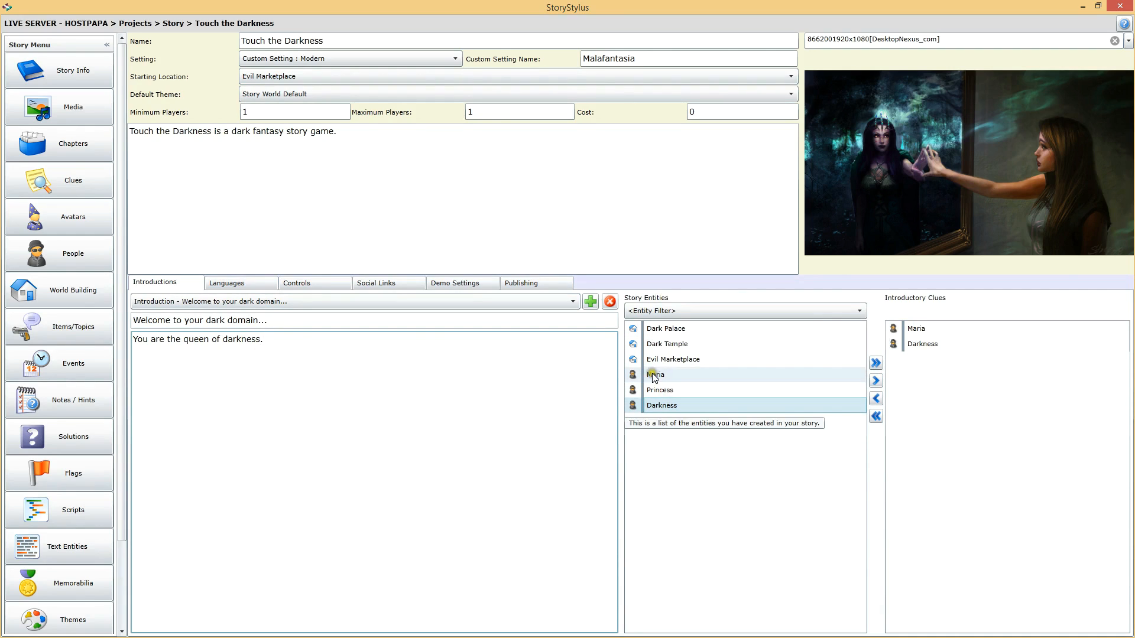
pyautogui.click(669, 389)
pyautogui.click(505, 343)
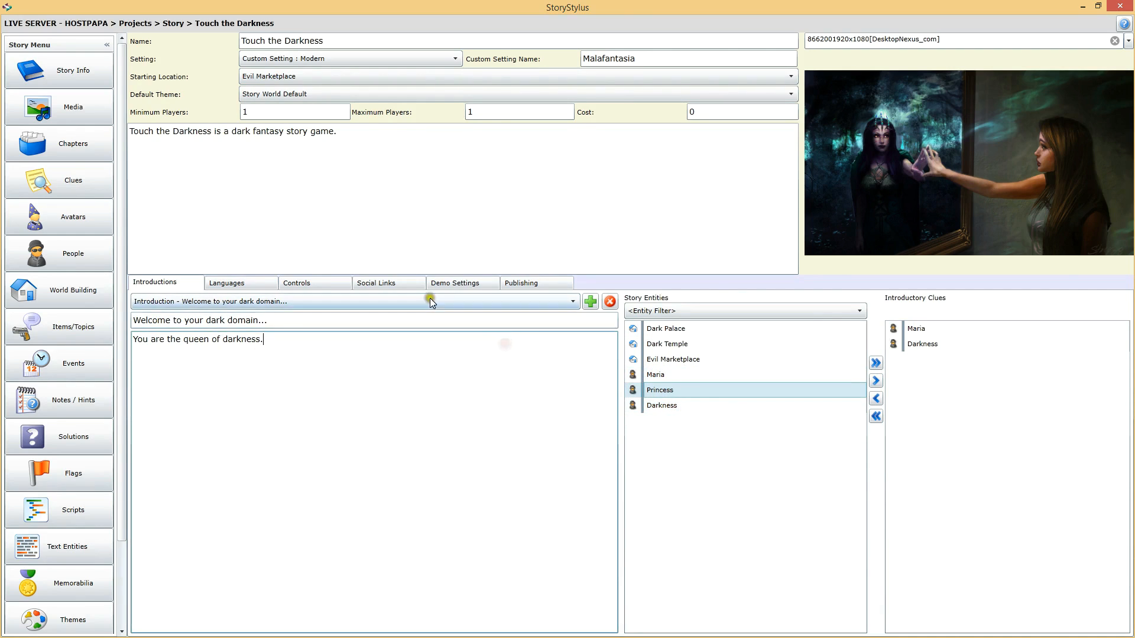
# - Review both introductions and the introductory clues assigned to each, finishing on "Welcome to your dark domain..."
pyautogui.click(374, 300)
pyautogui.click(279, 317)
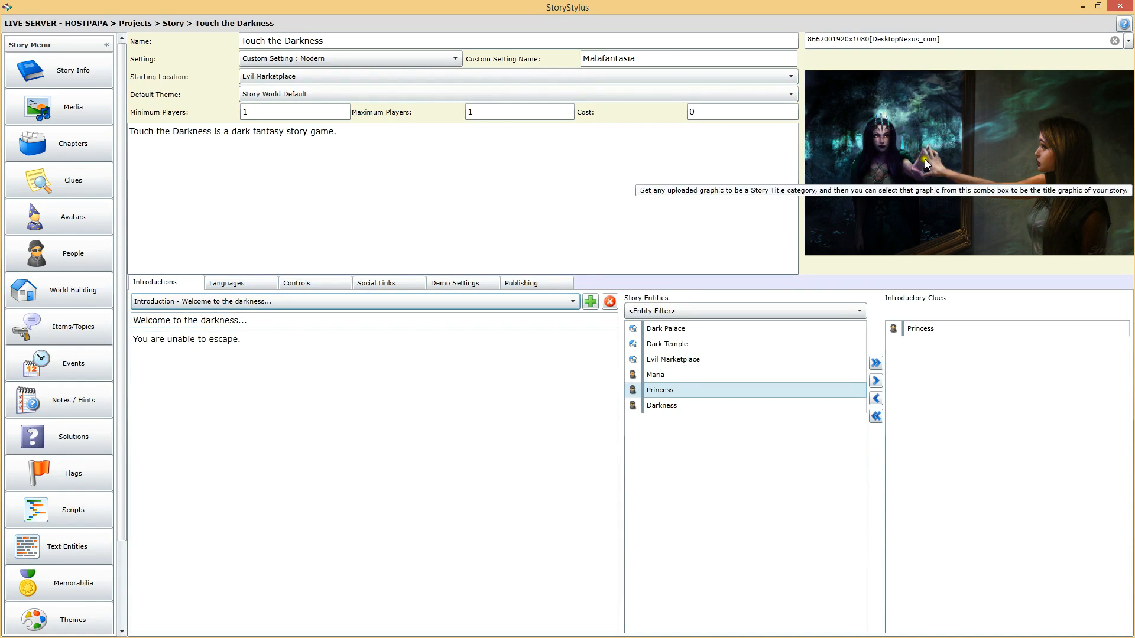
pyautogui.click(348, 300)
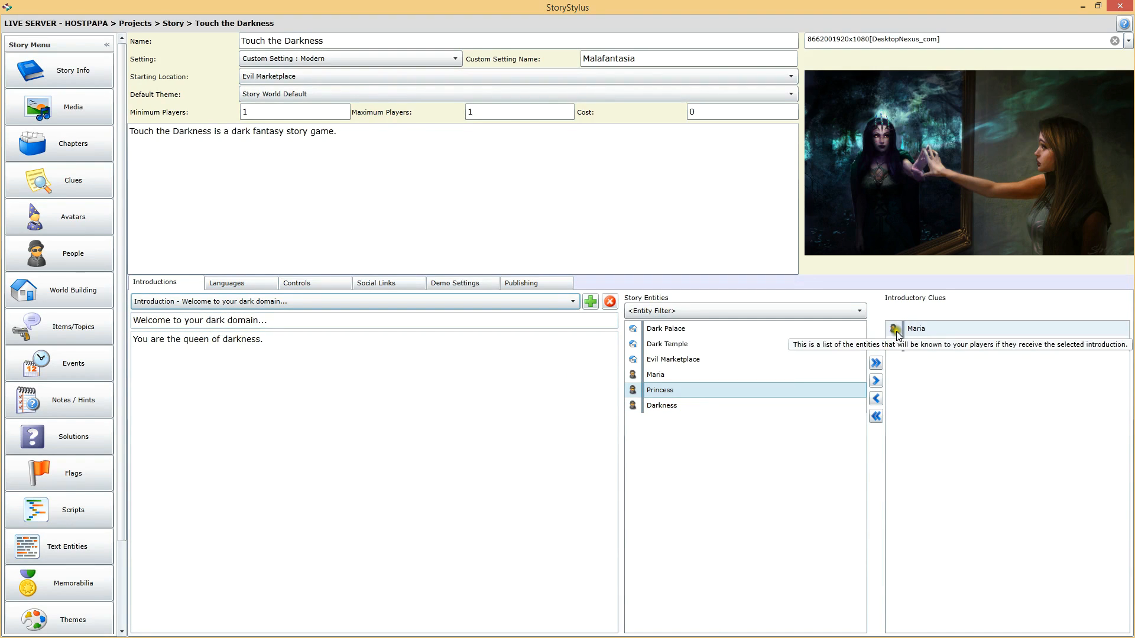
pyautogui.click(389, 342)
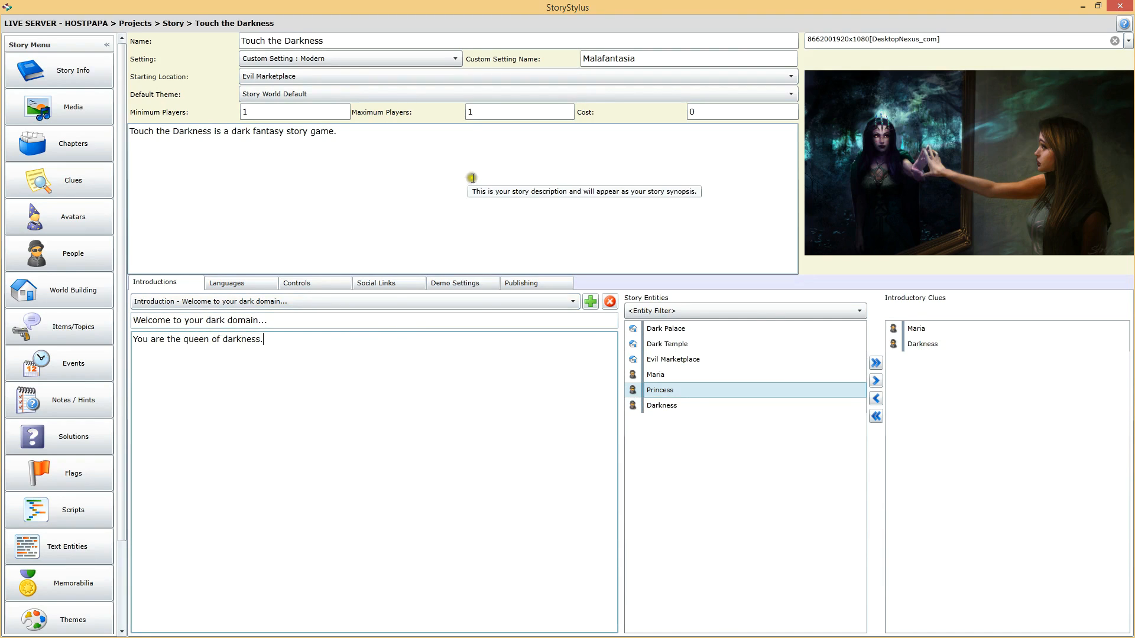
pyautogui.click(293, 340)
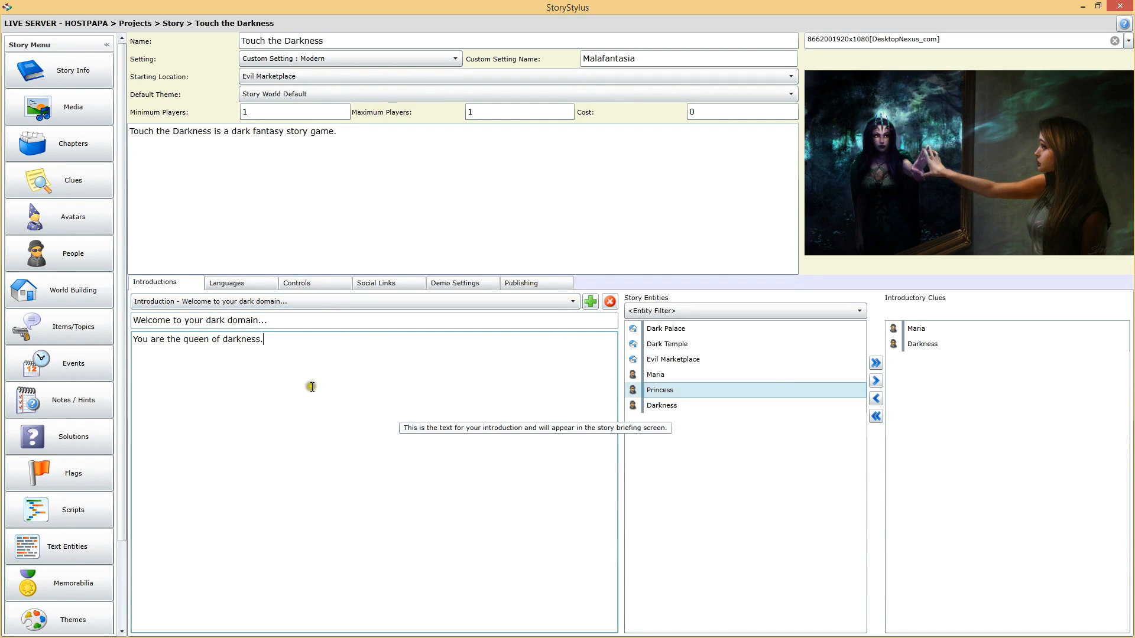
pyautogui.click(283, 343)
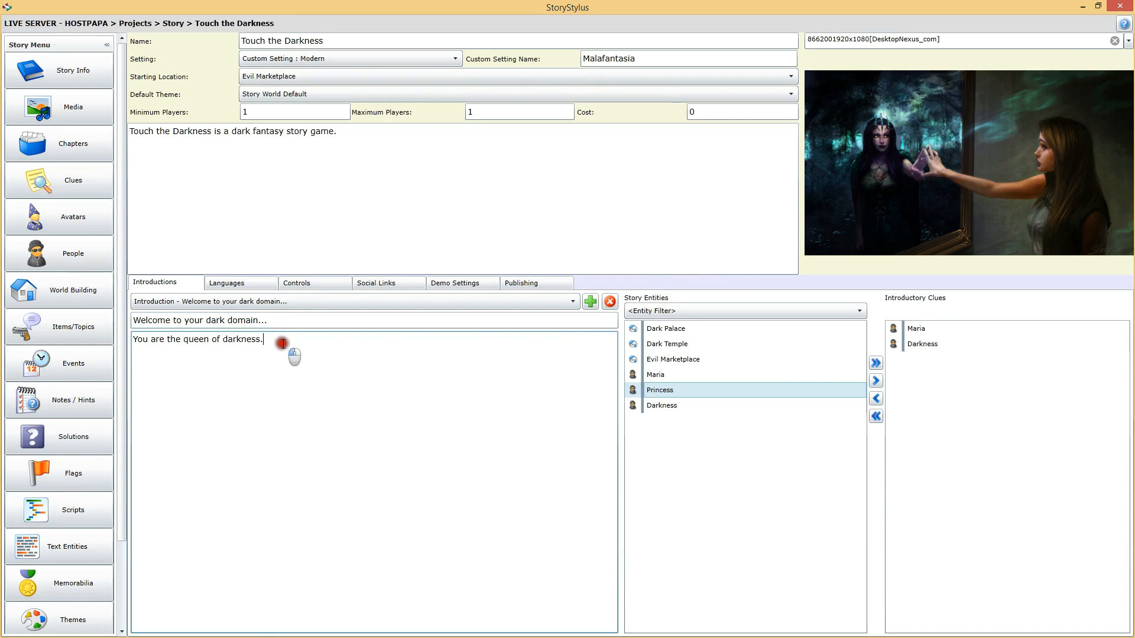
# - In the story's scripts, add a Story Intro Script state named intro to Touch the Darkness
pyautogui.click(81, 504)
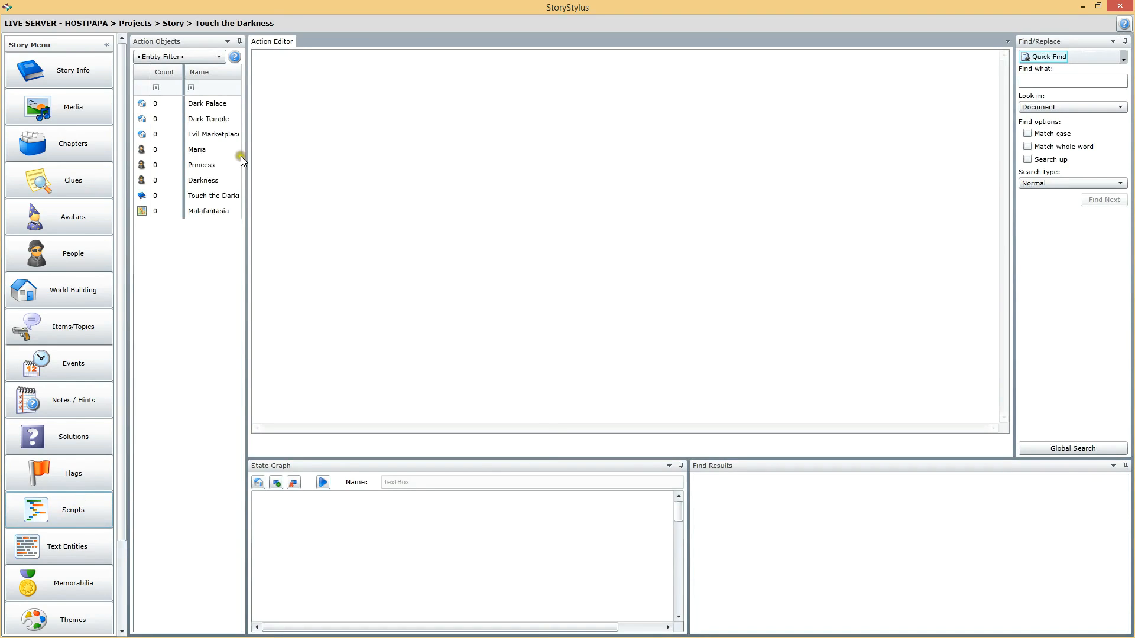
pyautogui.click(206, 199)
pyautogui.doubleClick(403, 541)
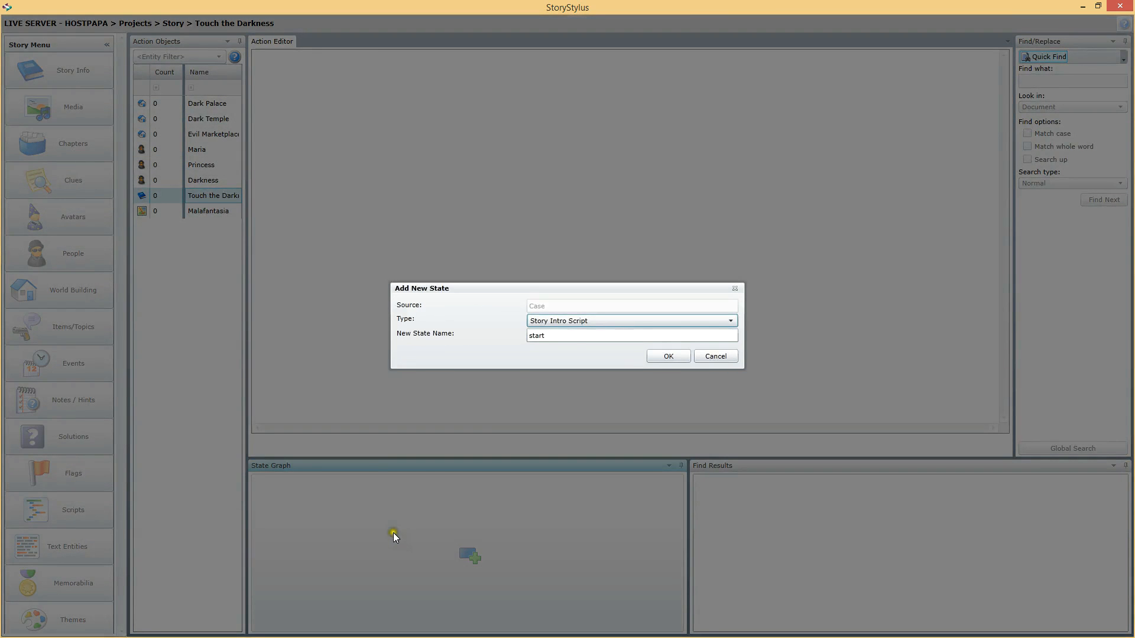
pyautogui.click(629, 321)
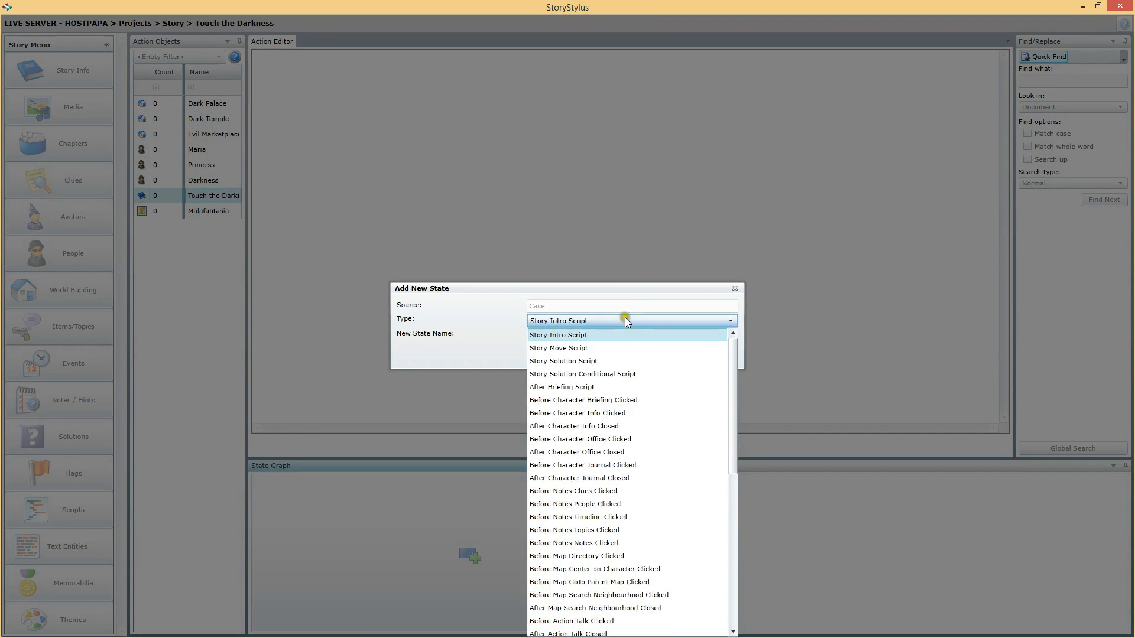
pyautogui.moveTo(734, 355); pyautogui.dragTo(740, 519)
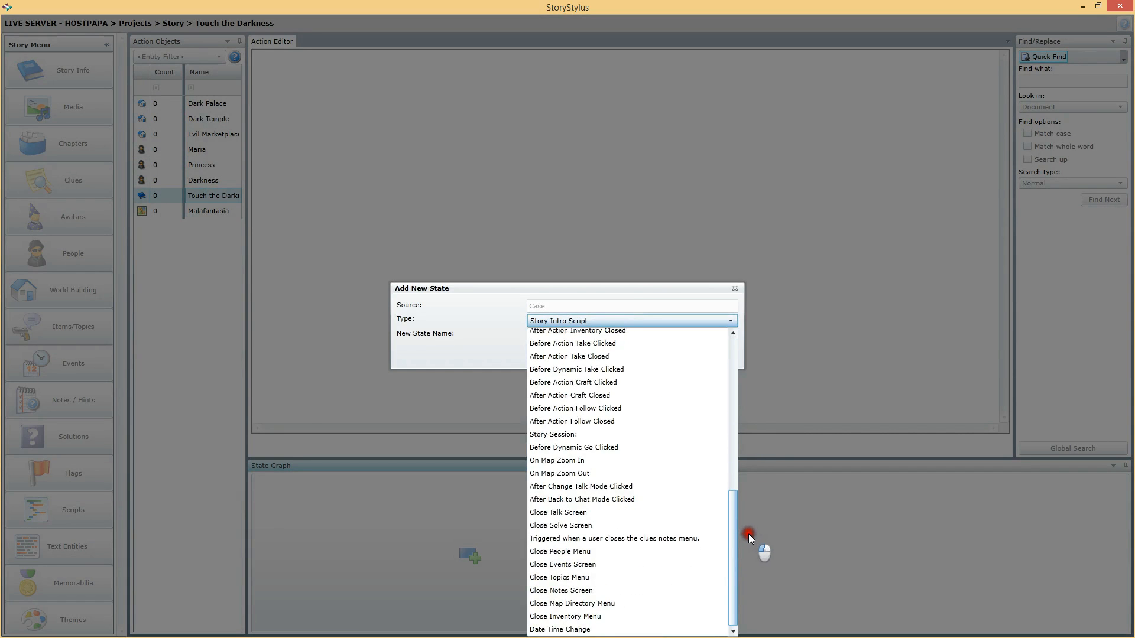
pyautogui.moveTo(748, 534); pyautogui.dragTo(730, 353)
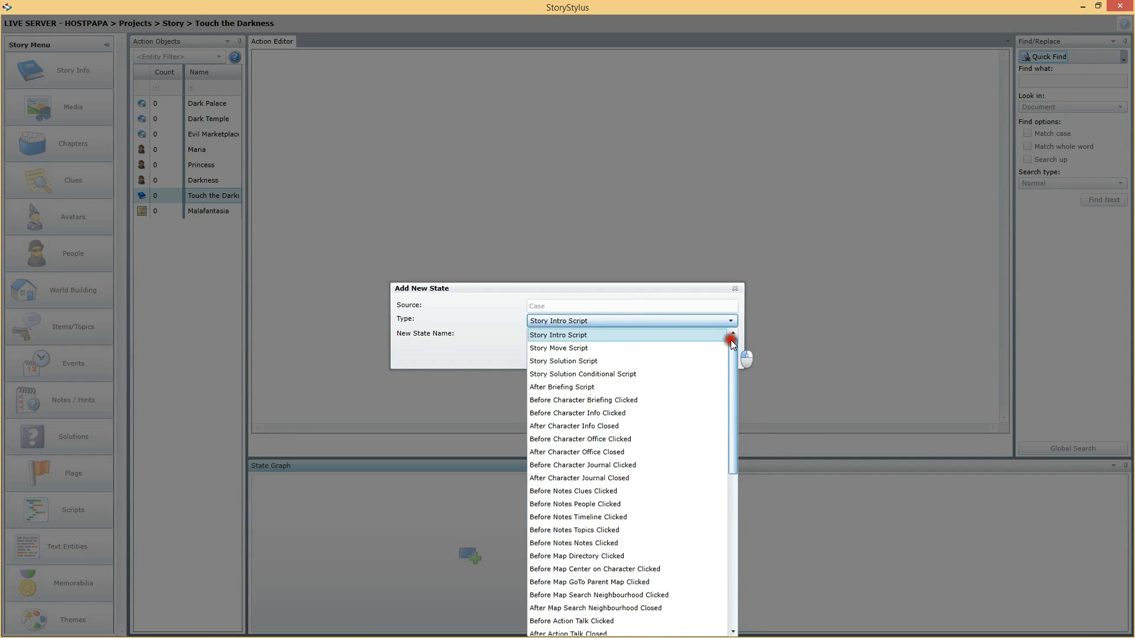
pyautogui.click(550, 335)
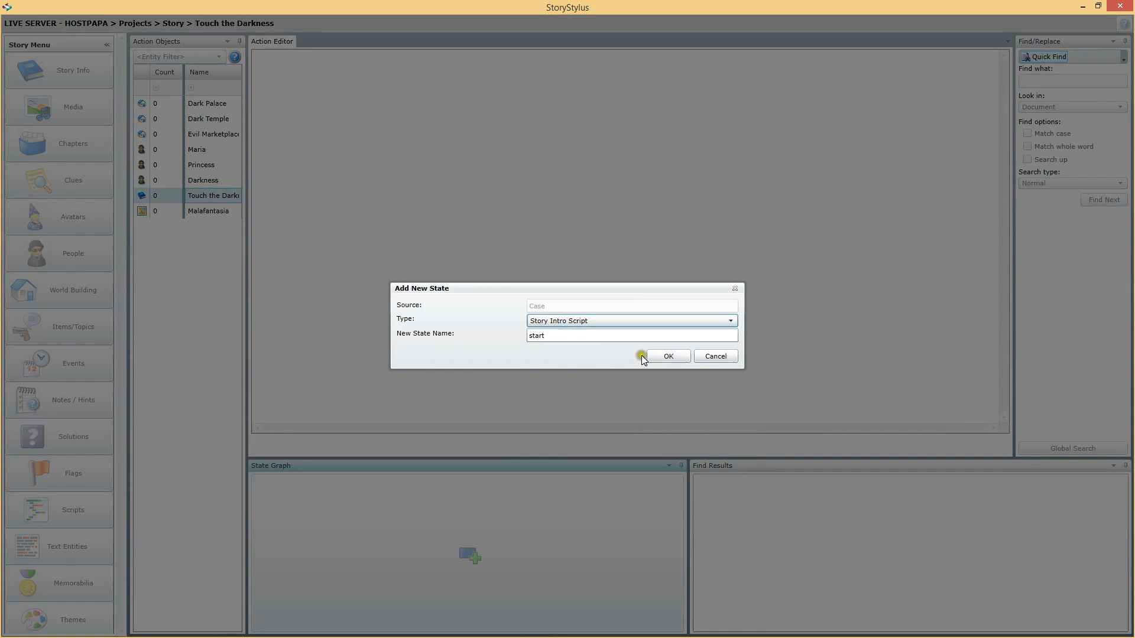
pyautogui.moveTo(607, 335); pyautogui.dragTo(424, 338)
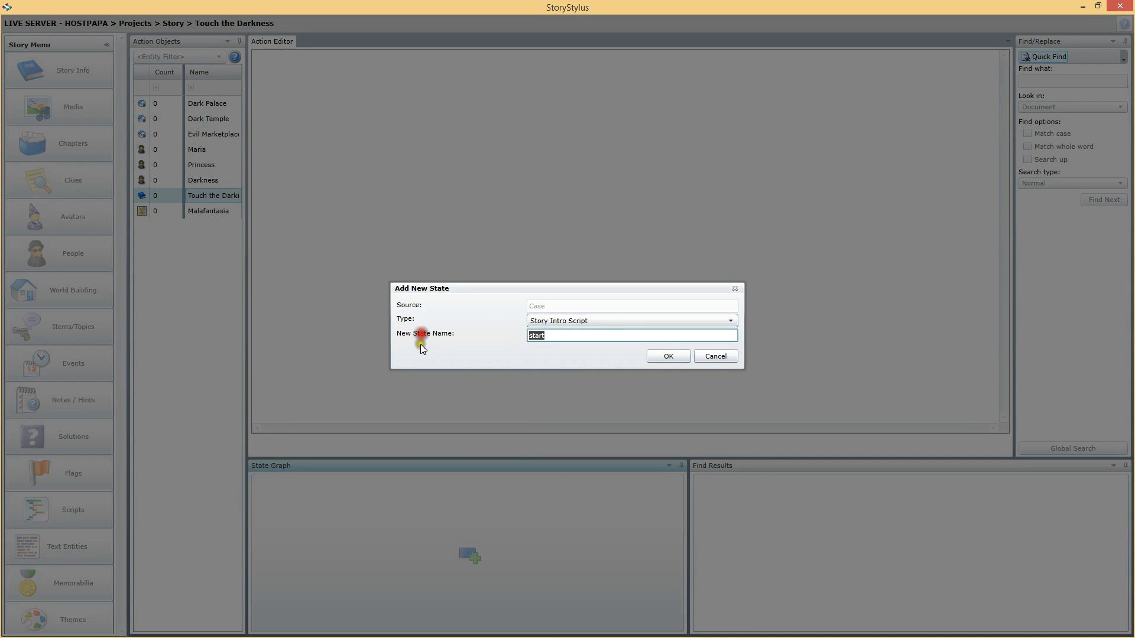
pyautogui.write('intro')
pyautogui.click(677, 355)
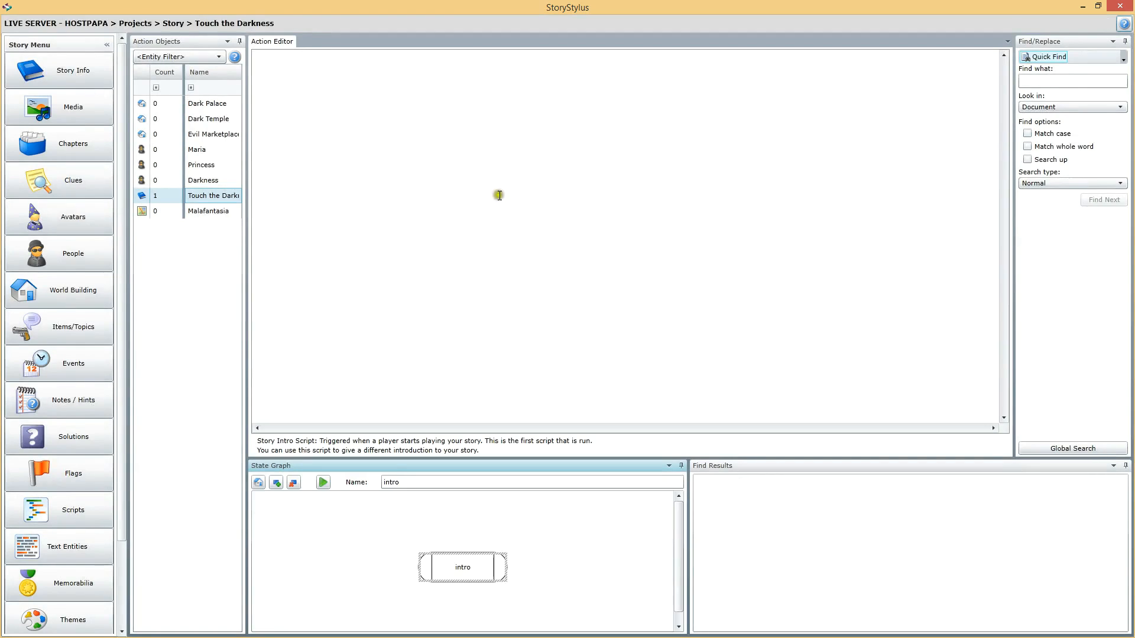
# - Begin the intro script with an if condition calling Effects and browse the available effect functions
pyautogui.click(346, 102)
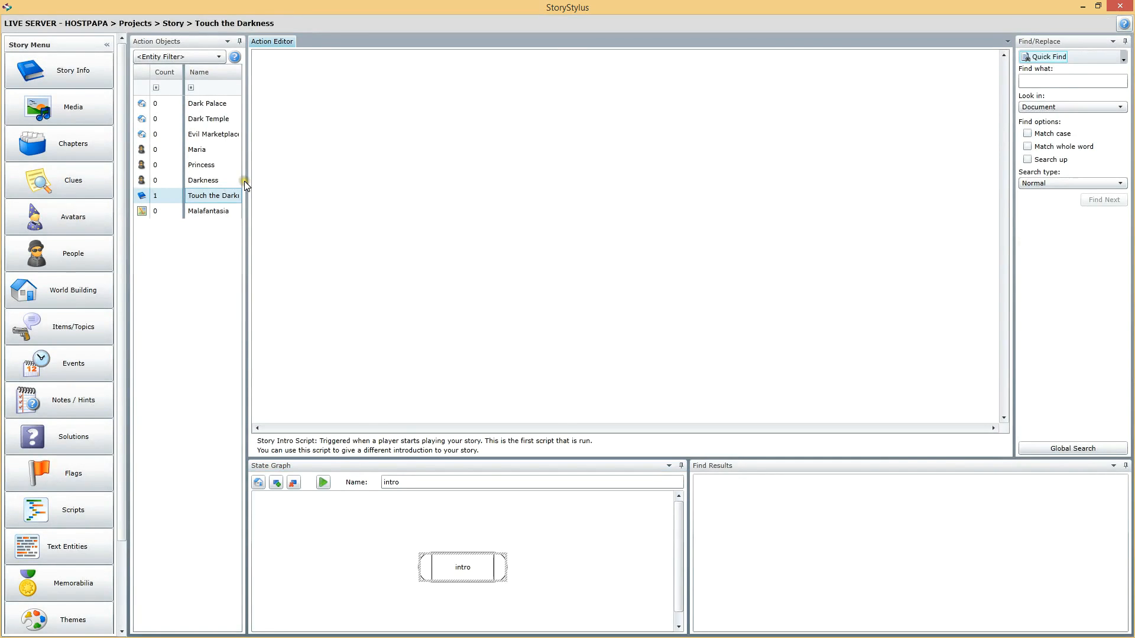
pyautogui.write('if(Effect')
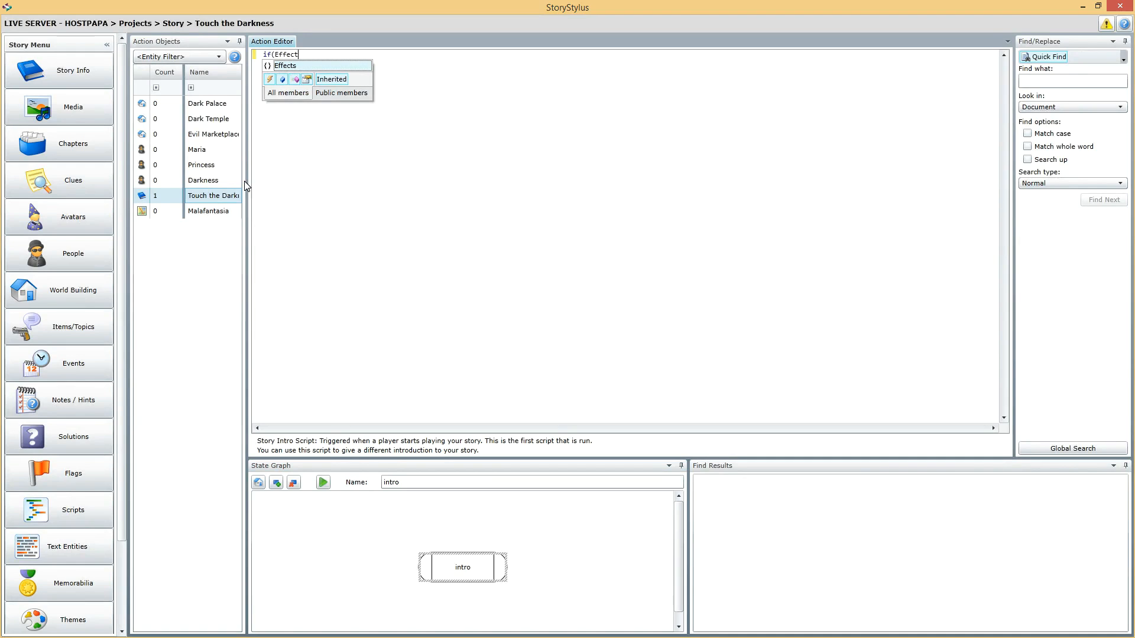
pyautogui.write('s.is')
pyautogui.press('BackSpace')
pyautogui.press('BackSpace')
pyautogui.press('Down')
pyautogui.press('Down')
pyautogui.press('Down')
pyautogui.press('Down')
pyautogui.press('Down')
pyautogui.press('Down')
pyautogui.press('Down')
pyautogui.press('Down')
pyautogui.press('Down')
pyautogui.press('Down')
pyautogui.press('Down')
pyautogui.press('Down')
pyautogui.press('Down')
pyautogui.press('Down')
pyautogui.press('Down')
pyautogui.press('Down')
pyautogui.press('Down')
pyautogui.press('Down')
pyautogui.press('Down')
pyautogui.press('Down')
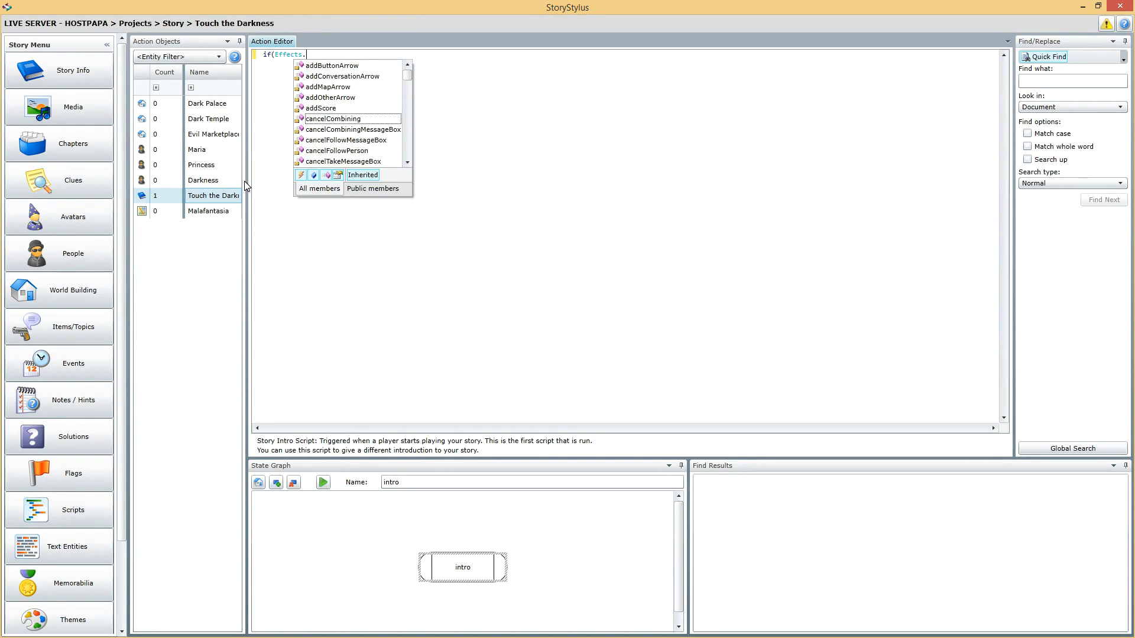
# - Complete the condition with isCurrentAvatar for the avatar other than darkqueen, and finish the if block with then and end
pyautogui.write('is')
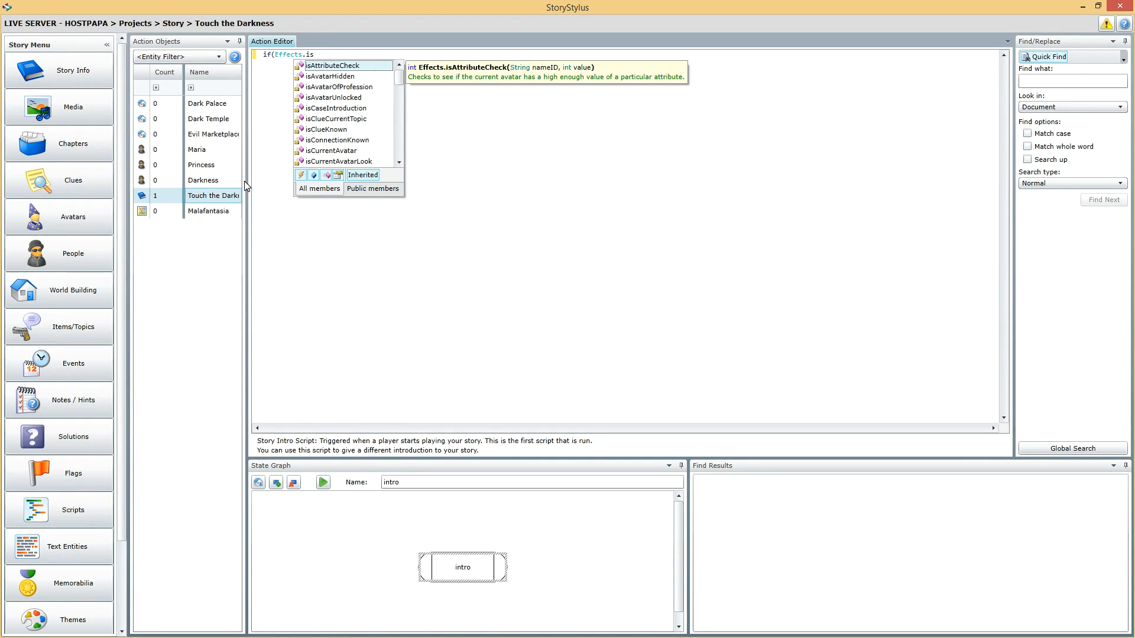
pyautogui.press('Down')
pyautogui.press('Down')
pyautogui.press('Down')
pyautogui.press('Down')
pyautogui.press('Down')
pyautogui.press('Down')
pyautogui.press('Down')
pyautogui.press('Down')
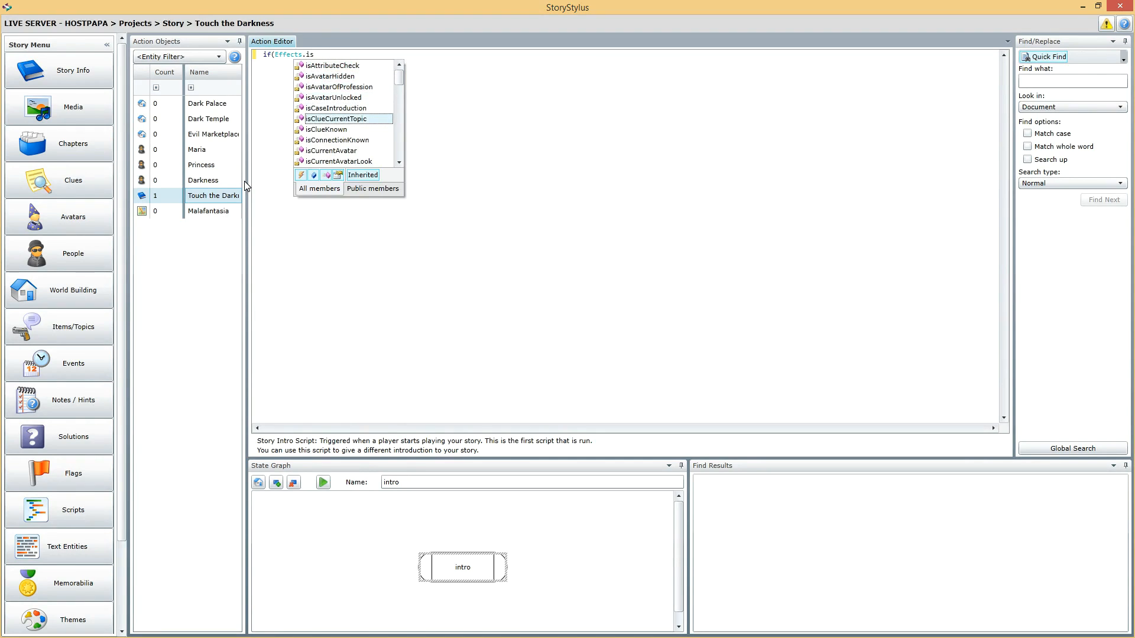
pyautogui.write('CurrentAvatar(')
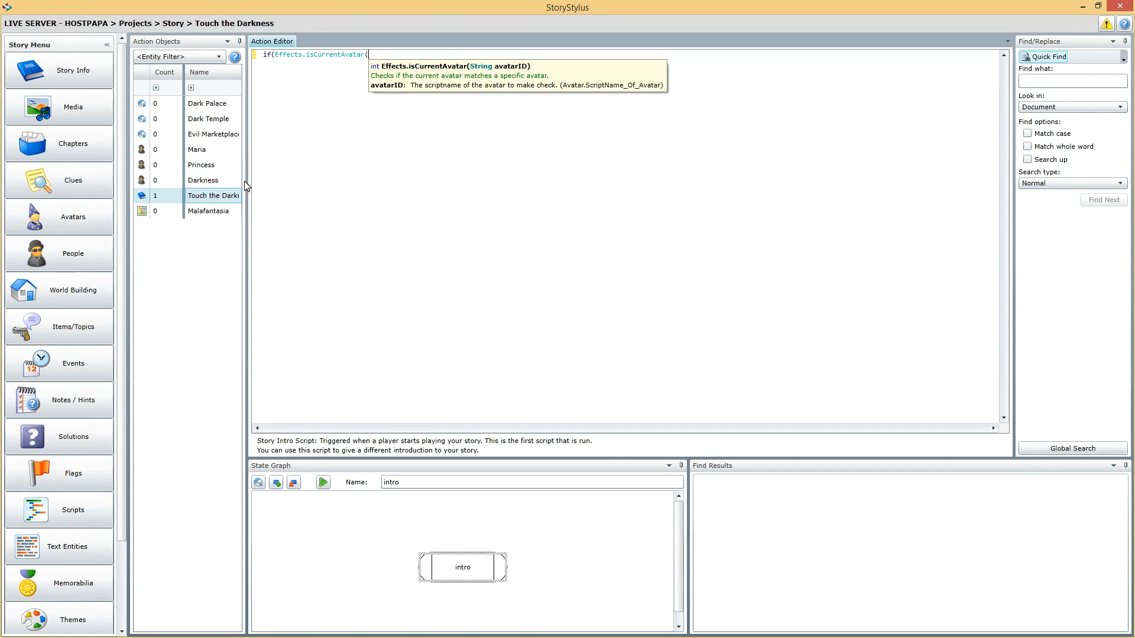
pyautogui.write('Avatar.')
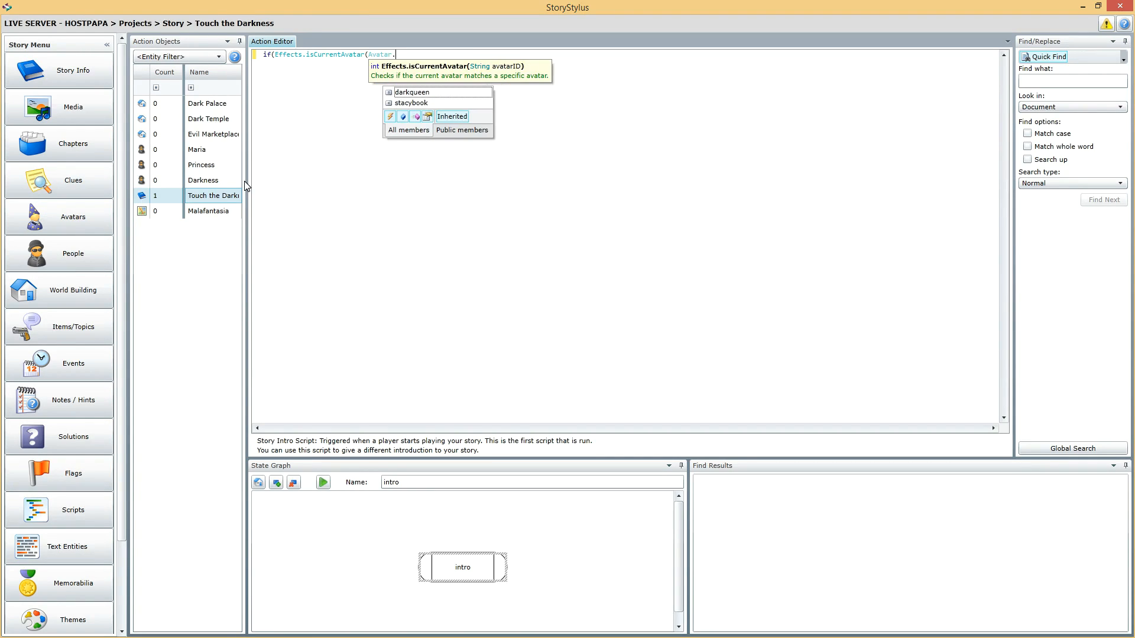
pyautogui.doubleClick(412, 103)
pyautogui.write(') then')
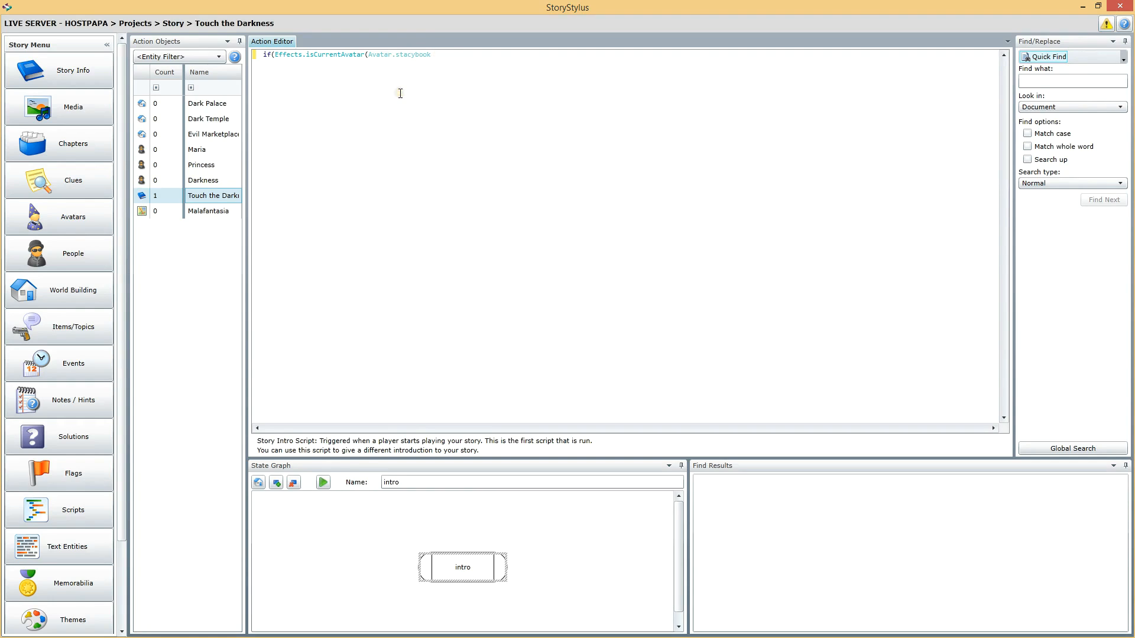
pyautogui.press('Return')
pyautogui.press('Return')
pyautogui.write('end')
pyautogui.press('Return')
# - Inside the if block, add Effects.setIntroduction with Introduction.Welcome_to_the_darkness
pyautogui.write('Effec')
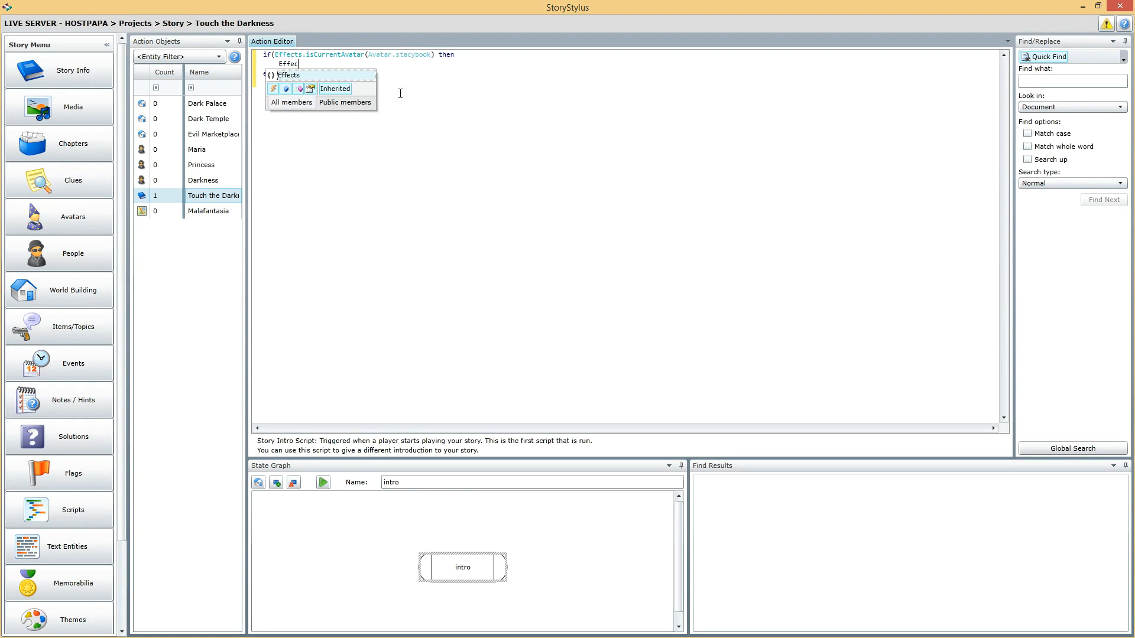
pyautogui.write('ts.setIn')
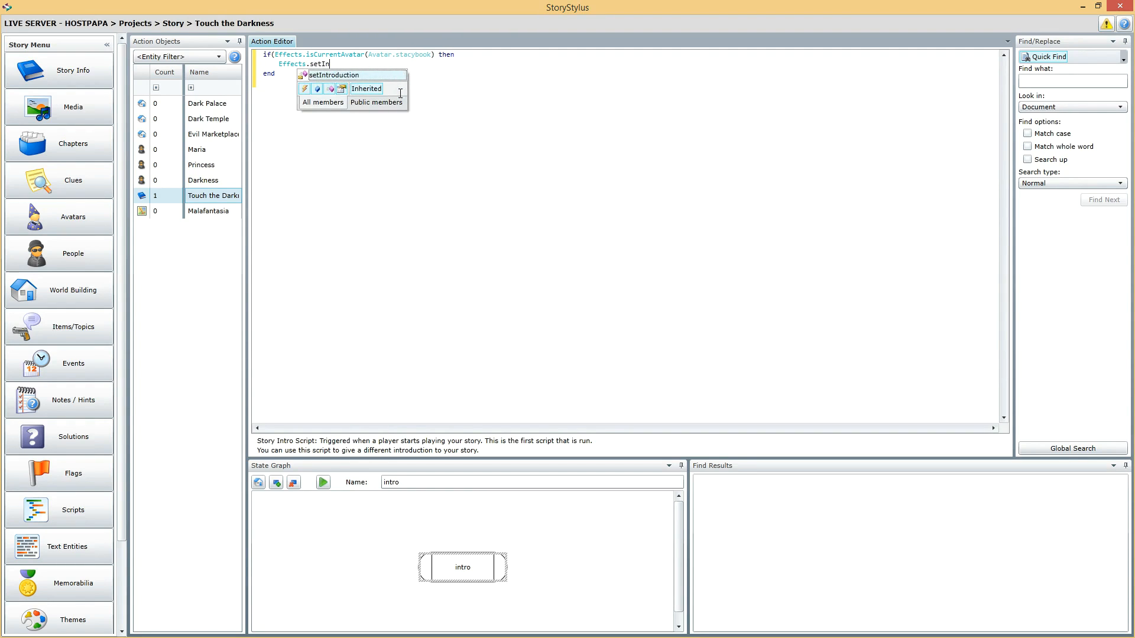
pyautogui.write('troduction(Introduction.')
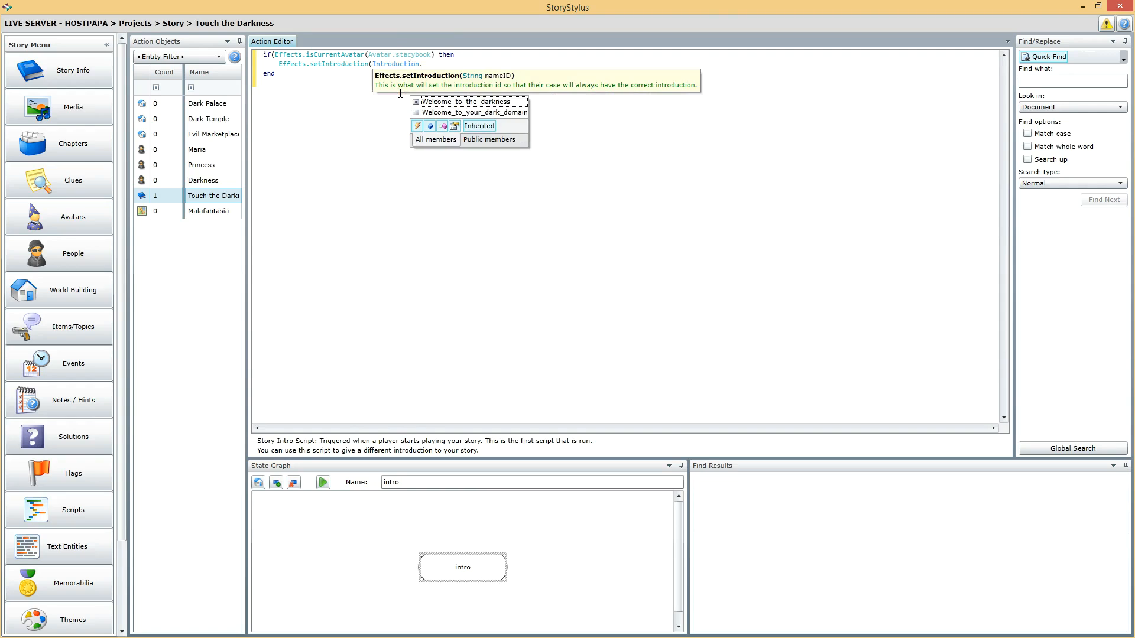
pyautogui.click(470, 102)
pyautogui.click(470, 102)
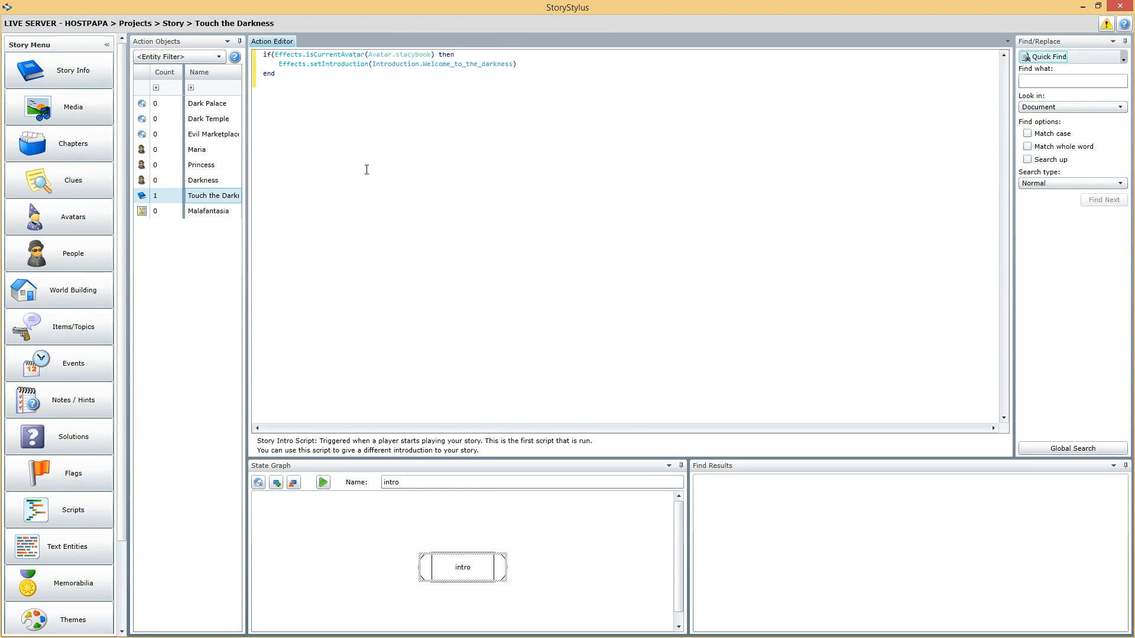
# - Duplicate the if block below the original and change the avatar in the copy to Avatar.darkqueen
pyautogui.moveTo(301, 78); pyautogui.dragTo(219, 44)
pyautogui.hotkey('ctrl', 'c')
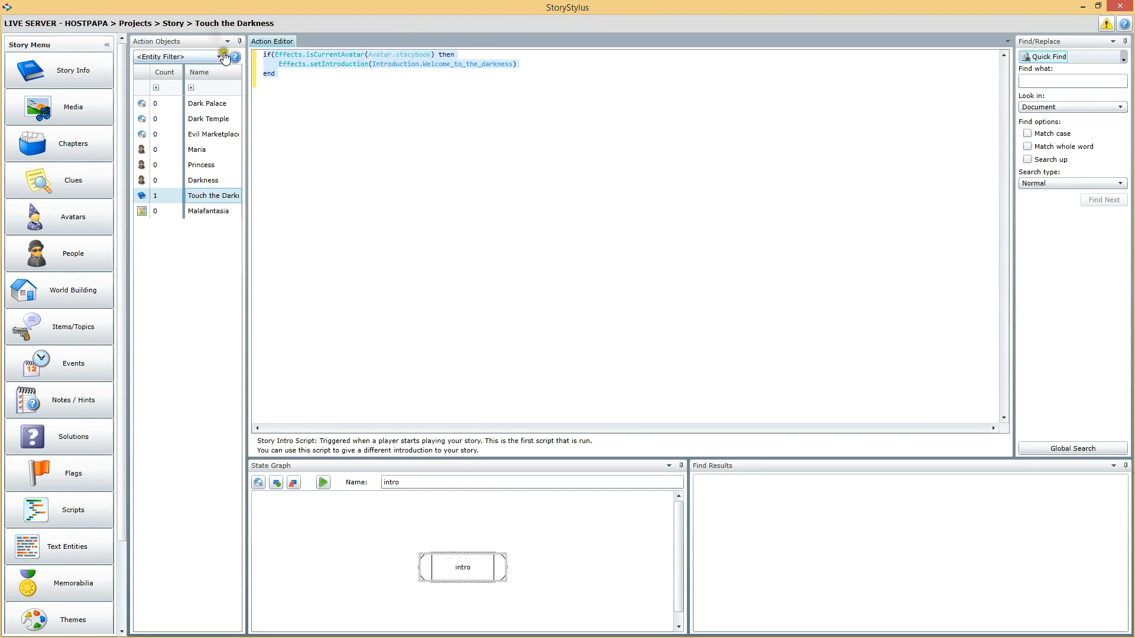
pyautogui.click(292, 81)
pyautogui.press('Return')
pyautogui.hotkey('ctrl', 'v')
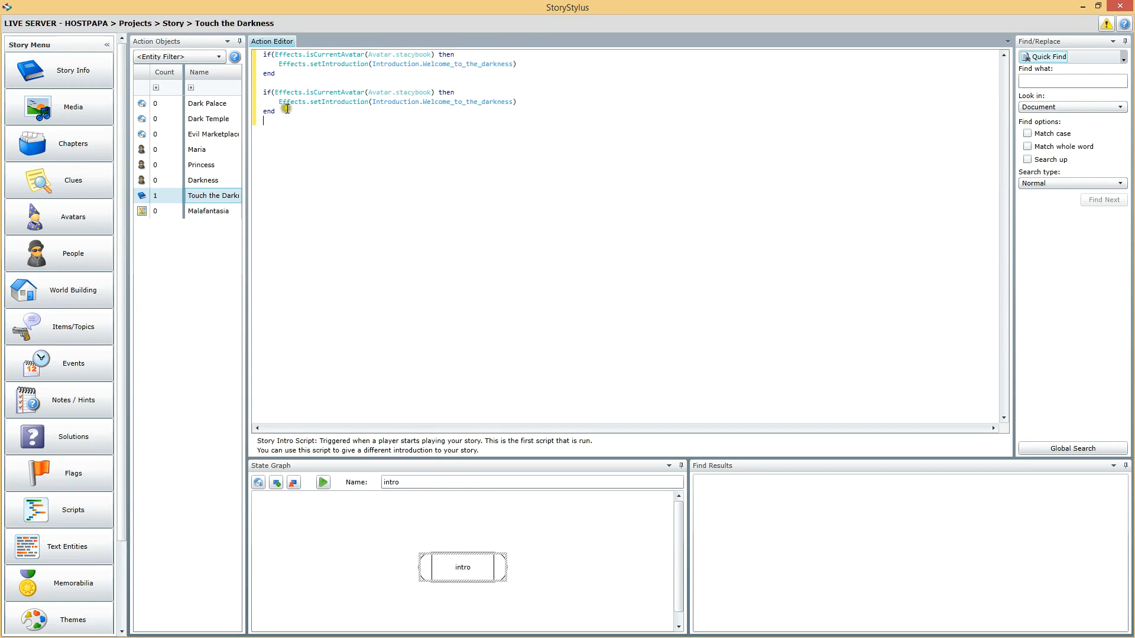
pyautogui.doubleClick(414, 92)
pyautogui.press('BackSpace')
pyautogui.hotkey('ctrl', 'space')
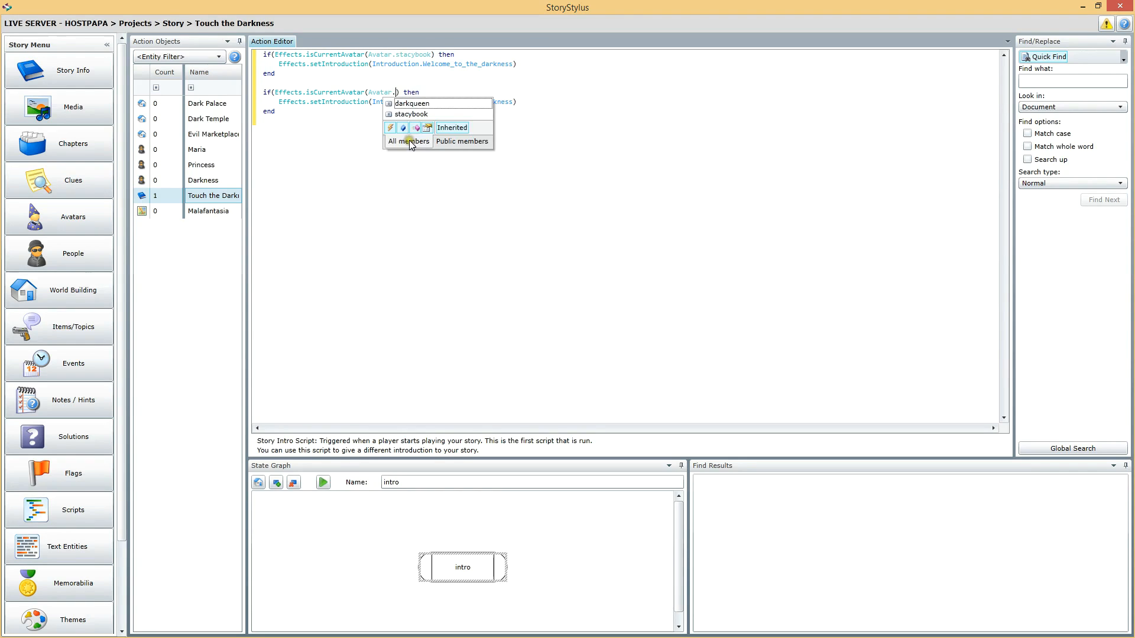
pyautogui.doubleClick(417, 104)
# - Change the introduction in the darkqueen block to Welcome_to_your_dark_domain and save the script
pyautogui.doubleClick(465, 101)
pyautogui.press('BackSpace')
pyautogui.hotkey('ctrl', 'space')
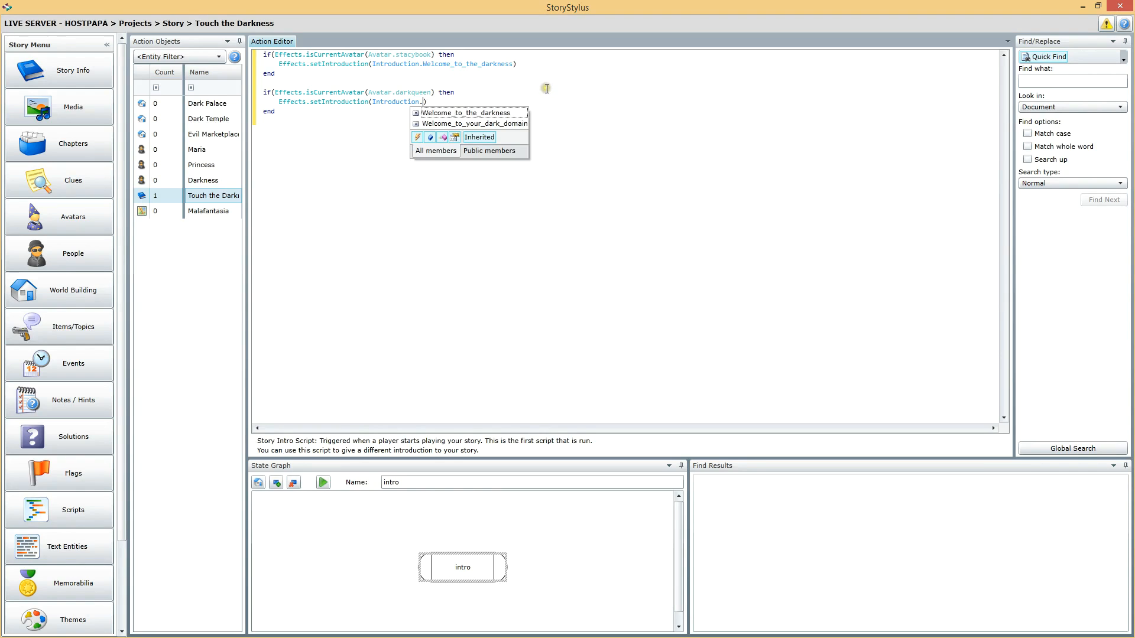
pyautogui.doubleClick(491, 123)
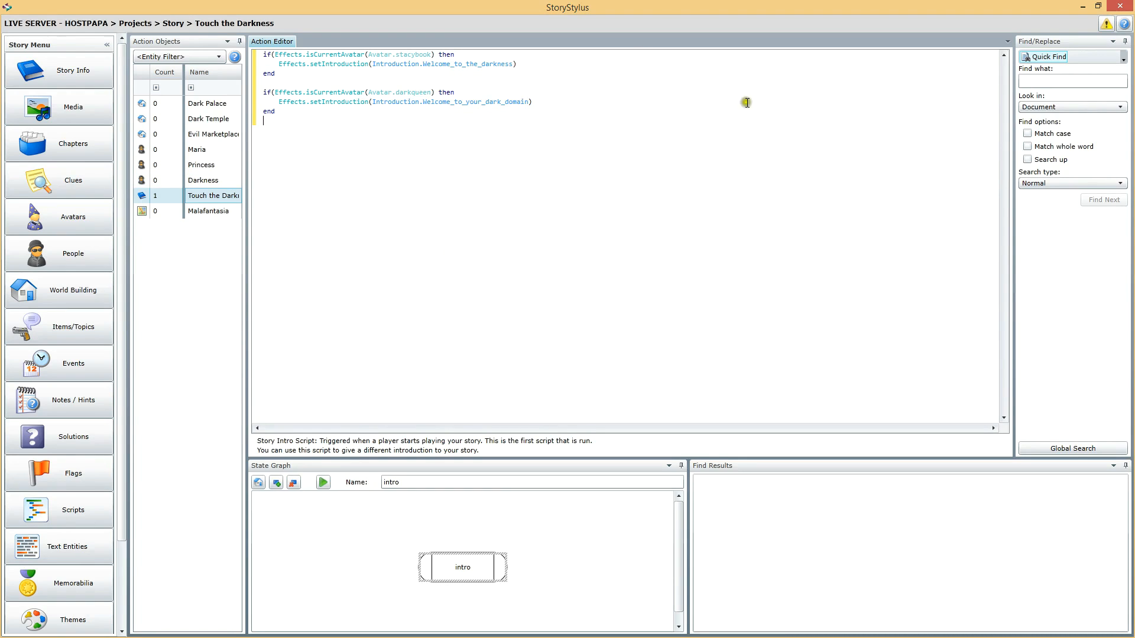
pyautogui.click(1107, 22)
pyautogui.click(202, 181)
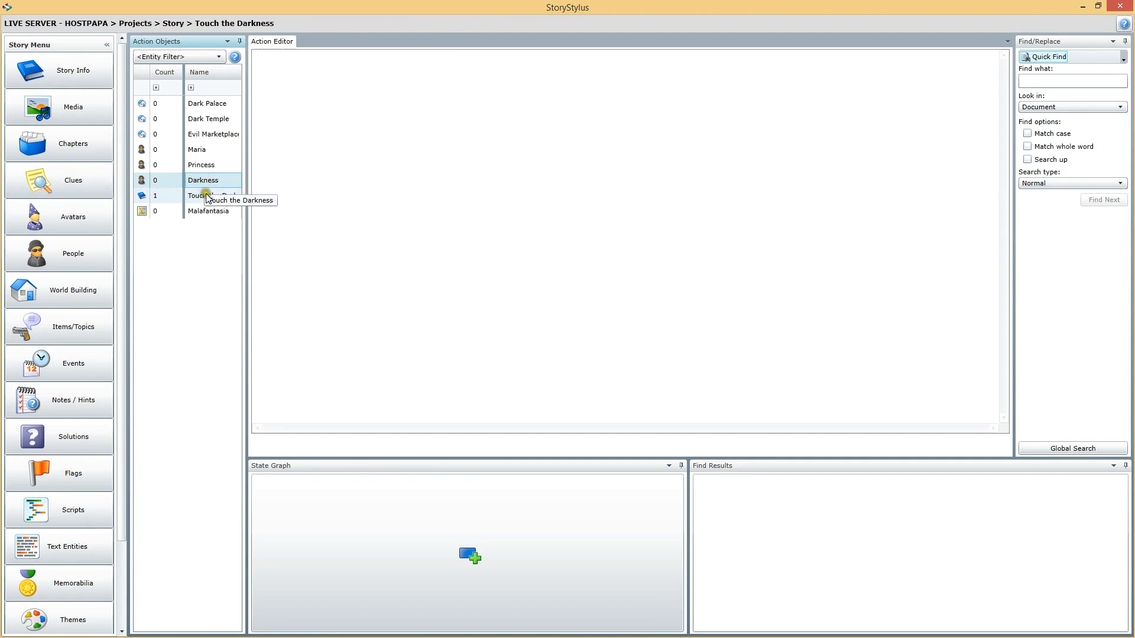
pyautogui.click(205, 196)
pyautogui.click(530, 64)
pyautogui.press('Return')
pyautogui.write('Effects.')
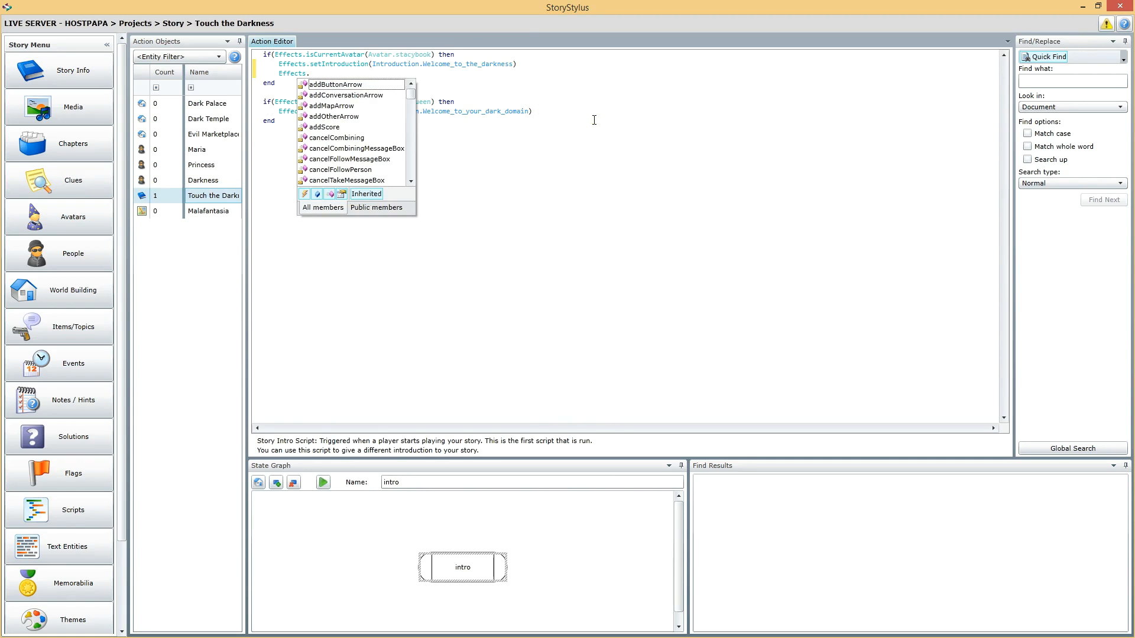
pyautogui.press('BackSpace')
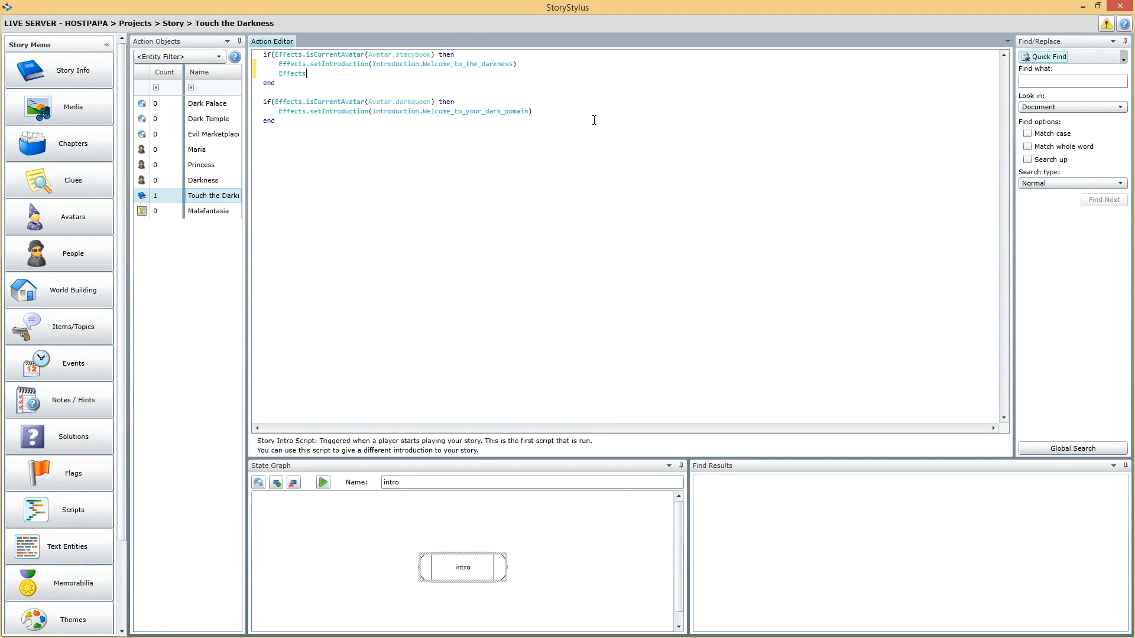
pyautogui.press('BackSpace')
pyautogui.press('BackSpace')
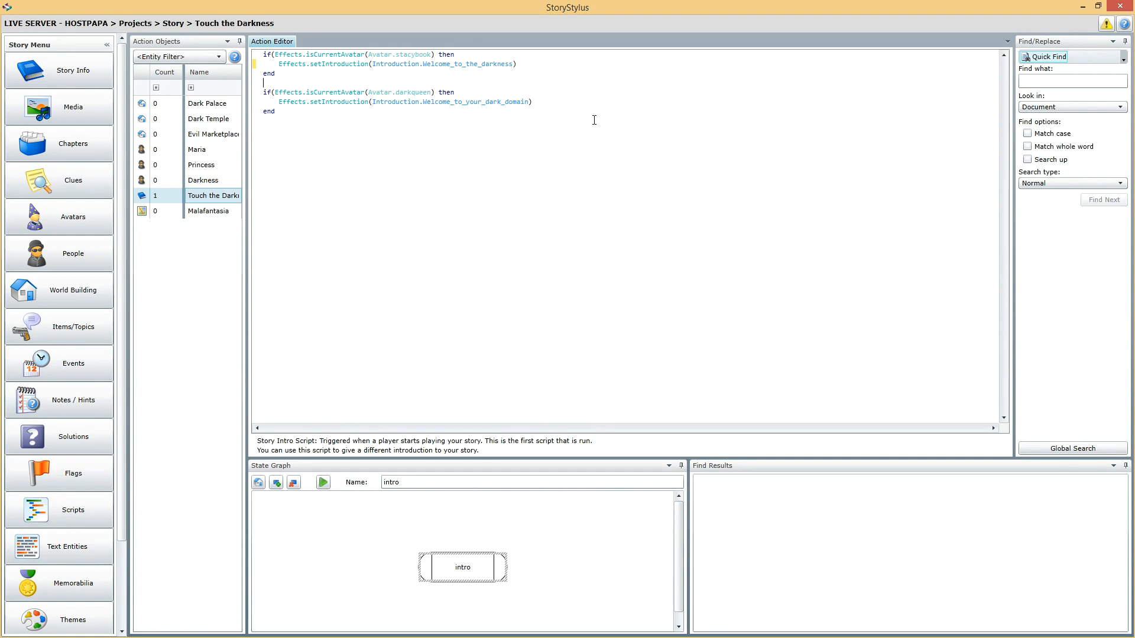
# - Add Effects.movePlayer with Location.Dark_Palace below the introduction line in the darkqueen block and save the script
pyautogui.write('Eff')
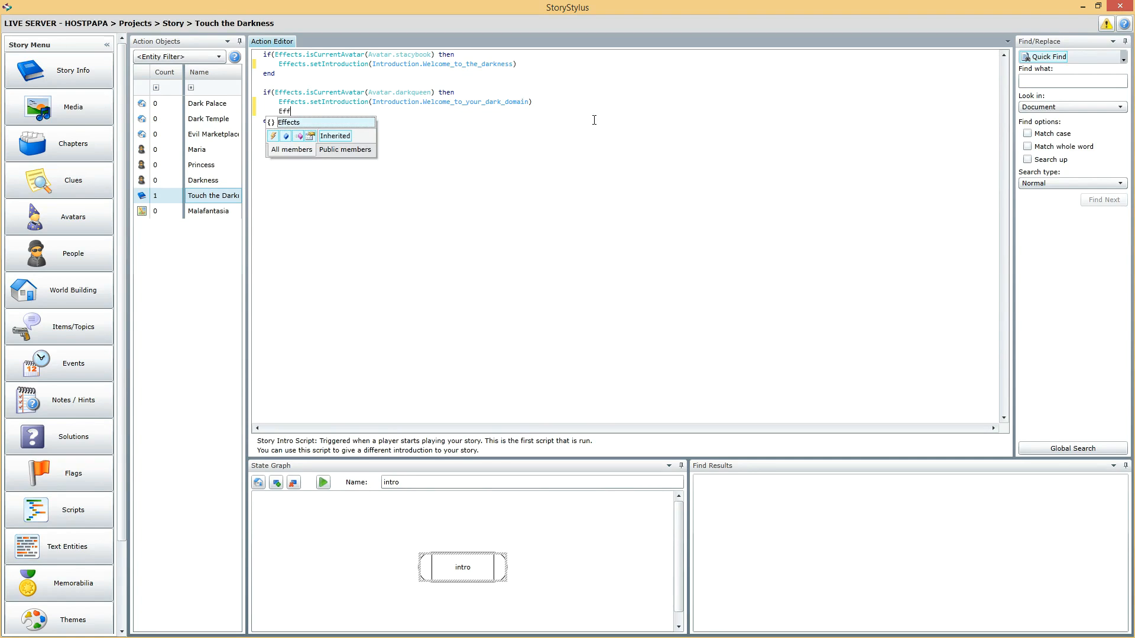
pyautogui.write('ects.move')
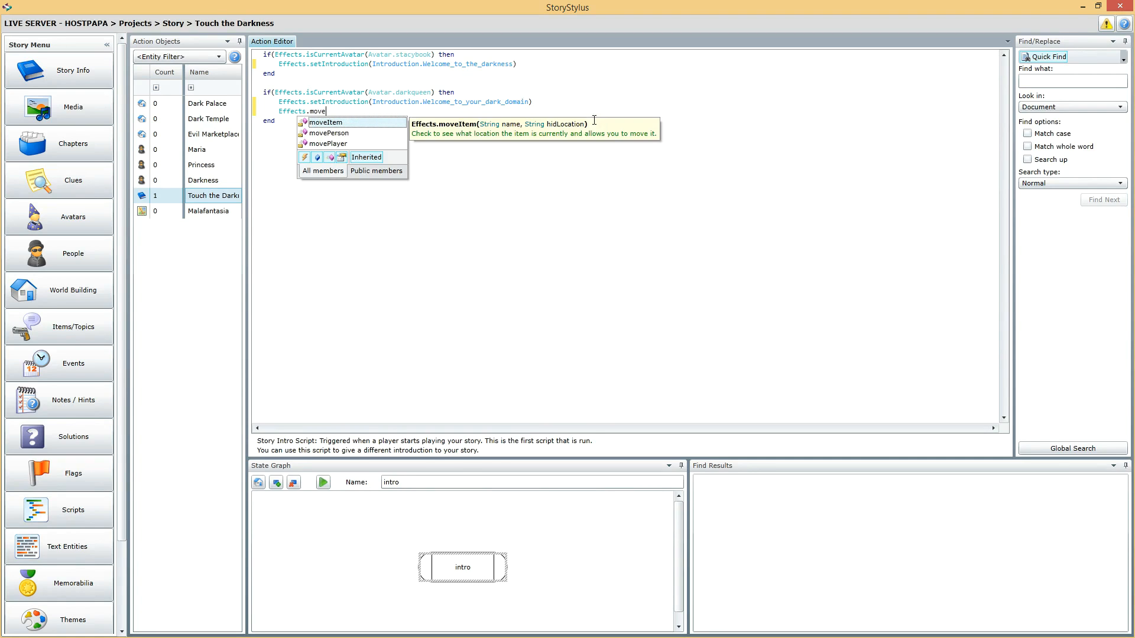
pyautogui.write('Player(')
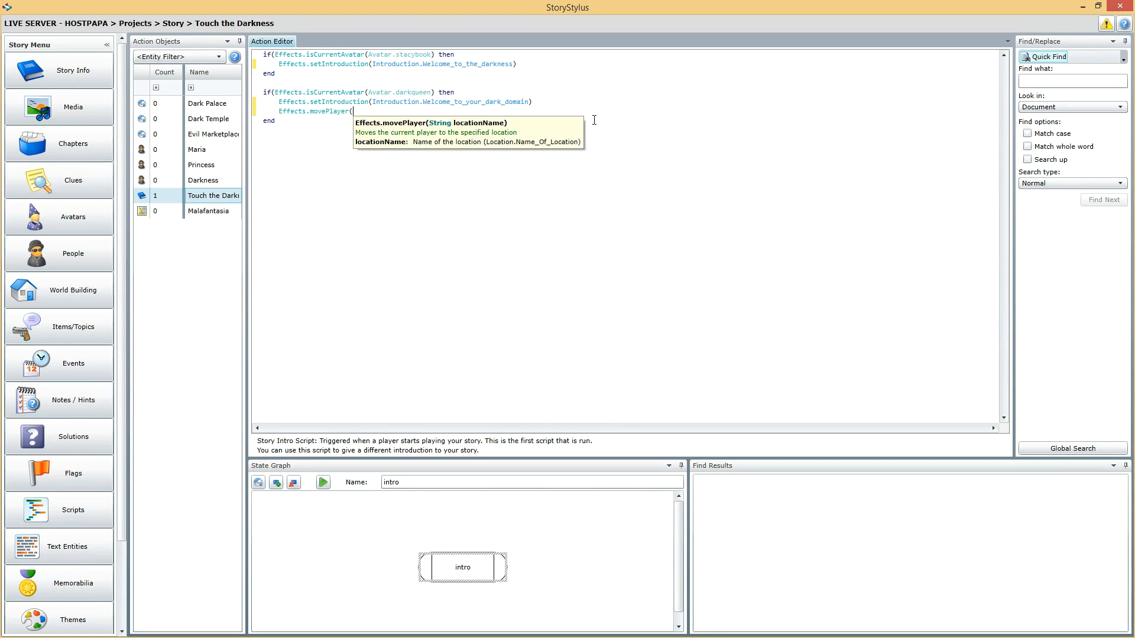
pyautogui.write('Location')
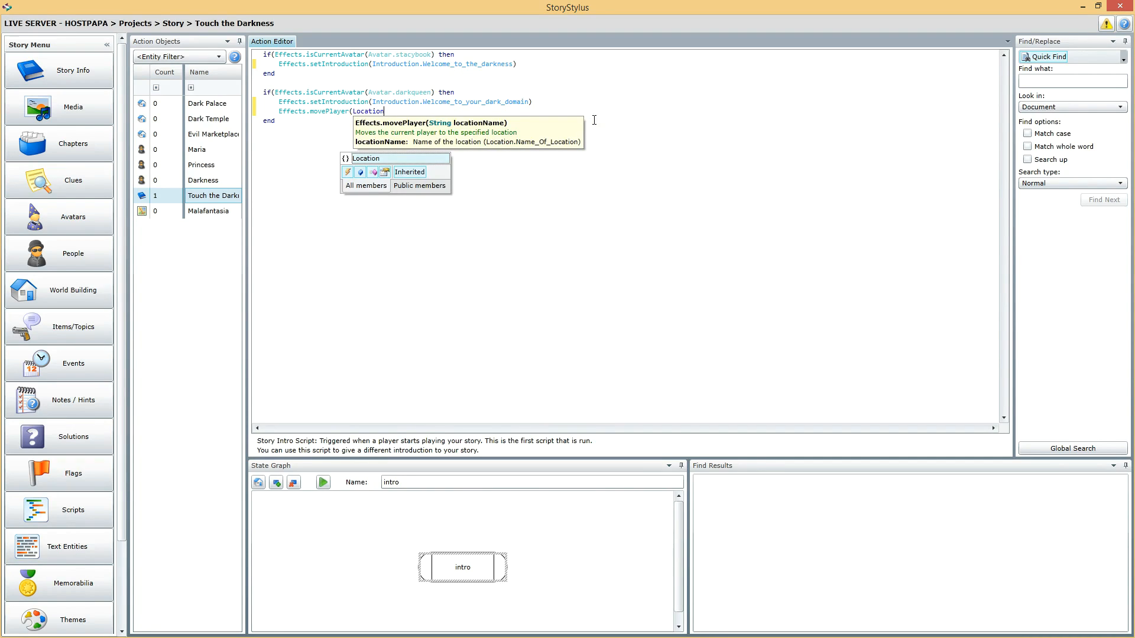
pyautogui.write('.')
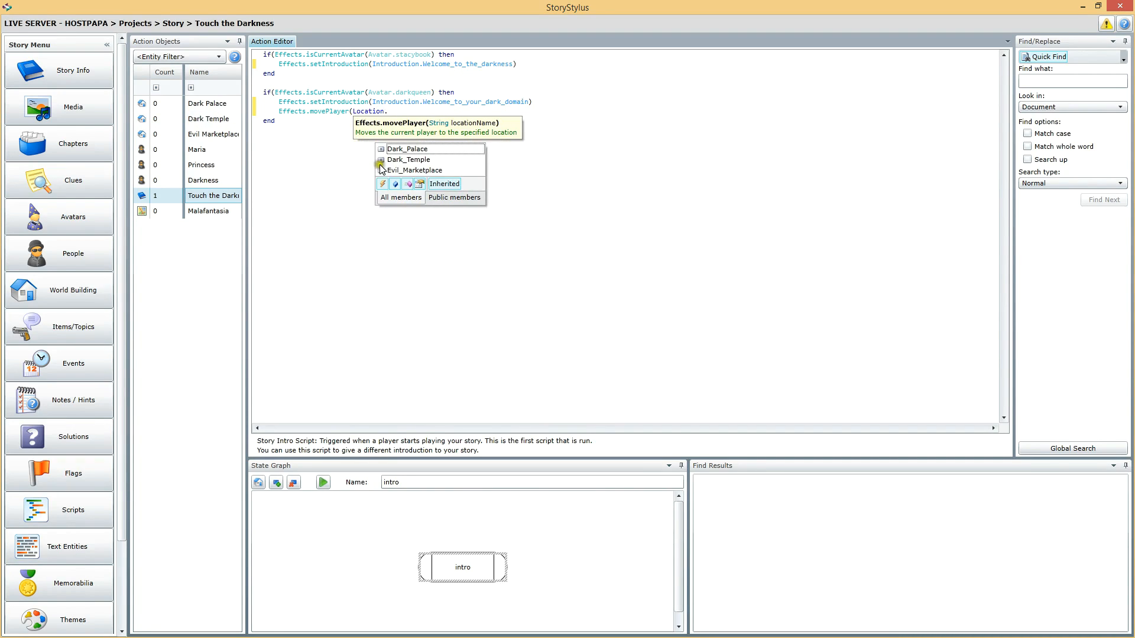
pyautogui.doubleClick(413, 150)
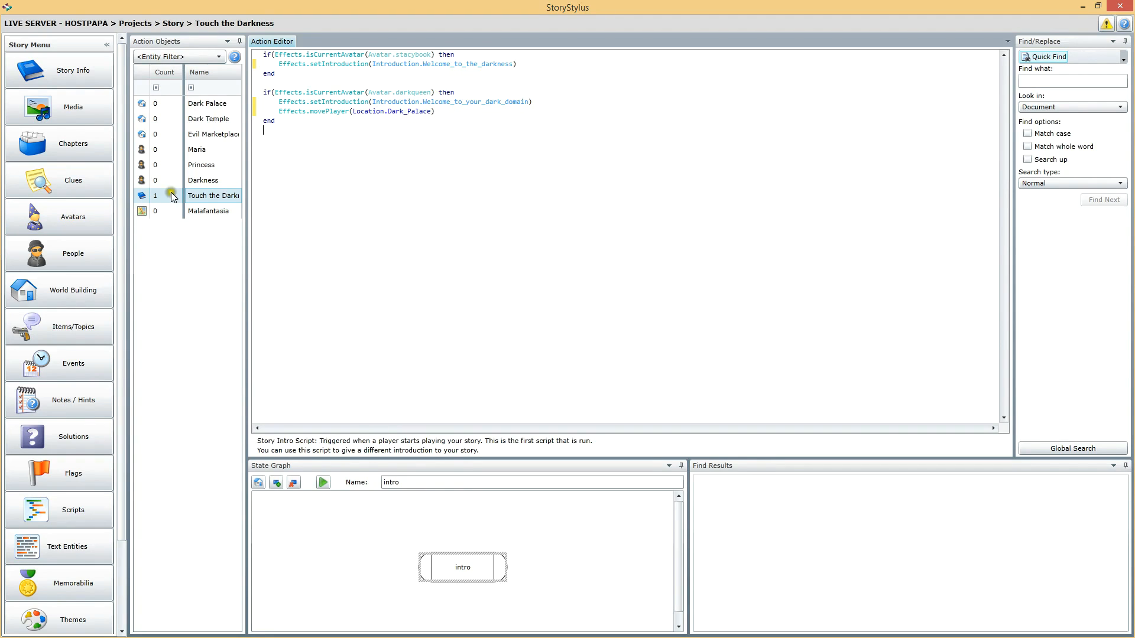
pyautogui.click(207, 197)
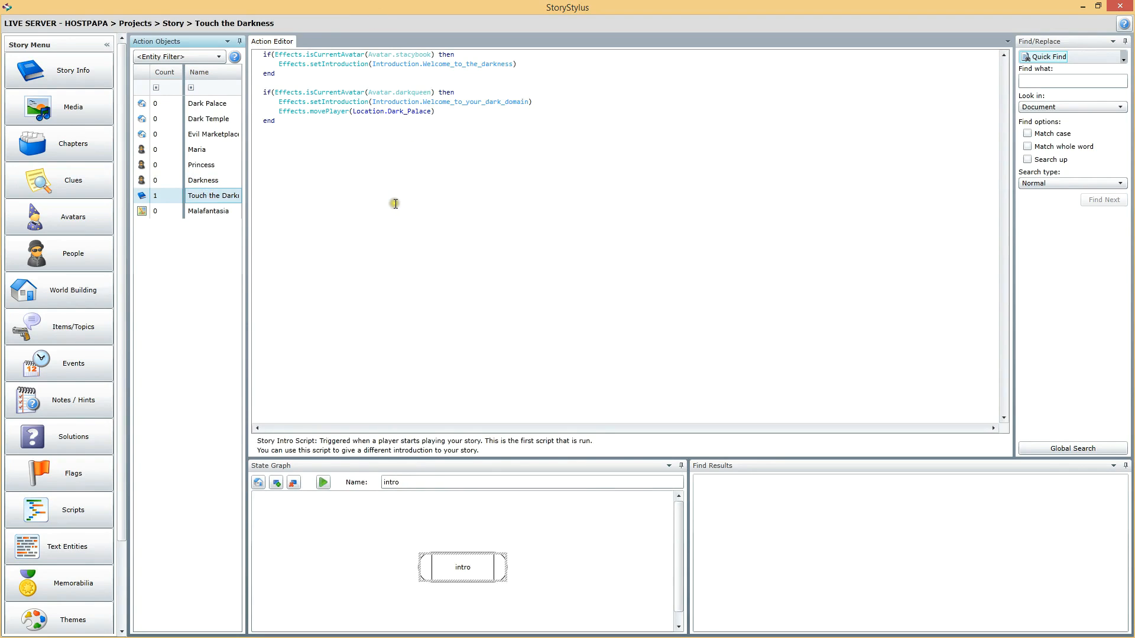
# - Open the story info and review the list of introductions
pyautogui.click(70, 73)
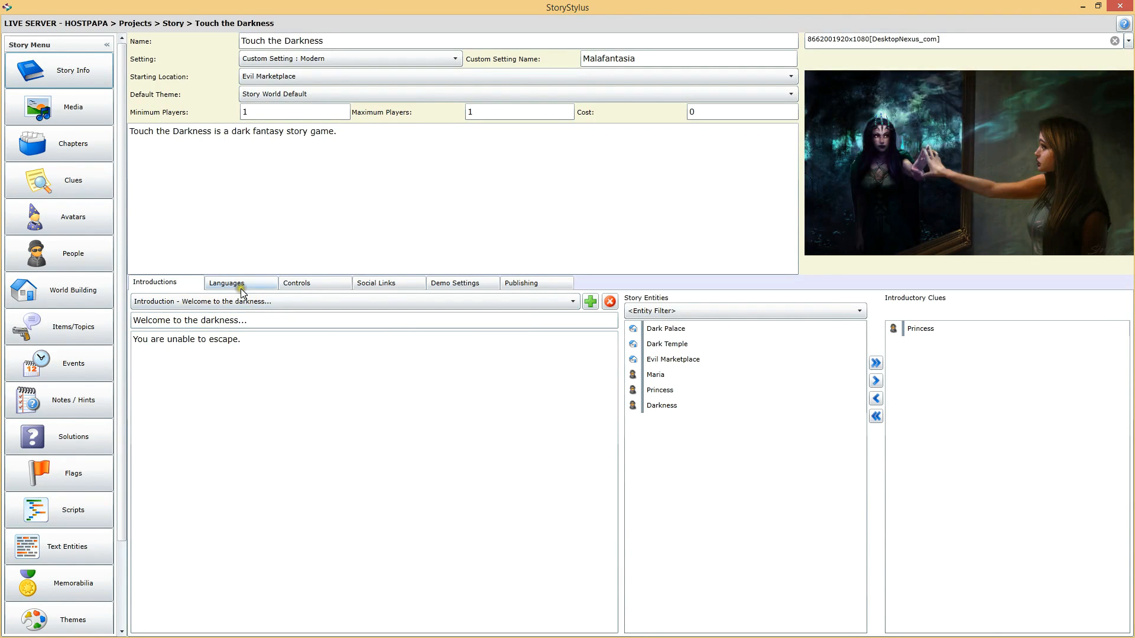
pyautogui.click(367, 300)
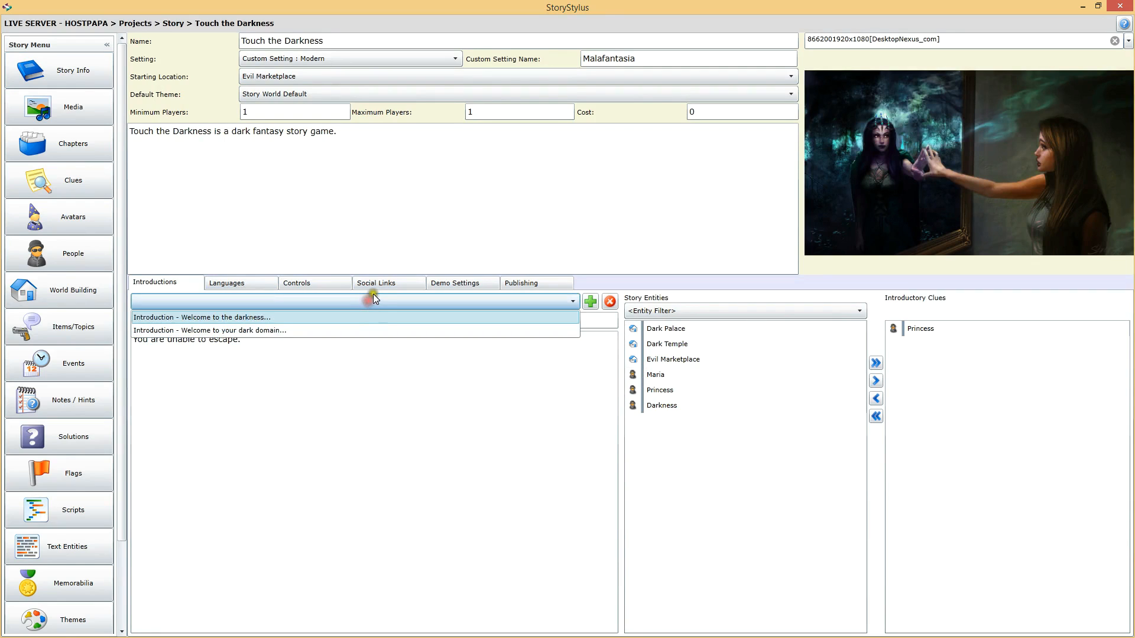
pyautogui.click(376, 294)
pyautogui.click(380, 128)
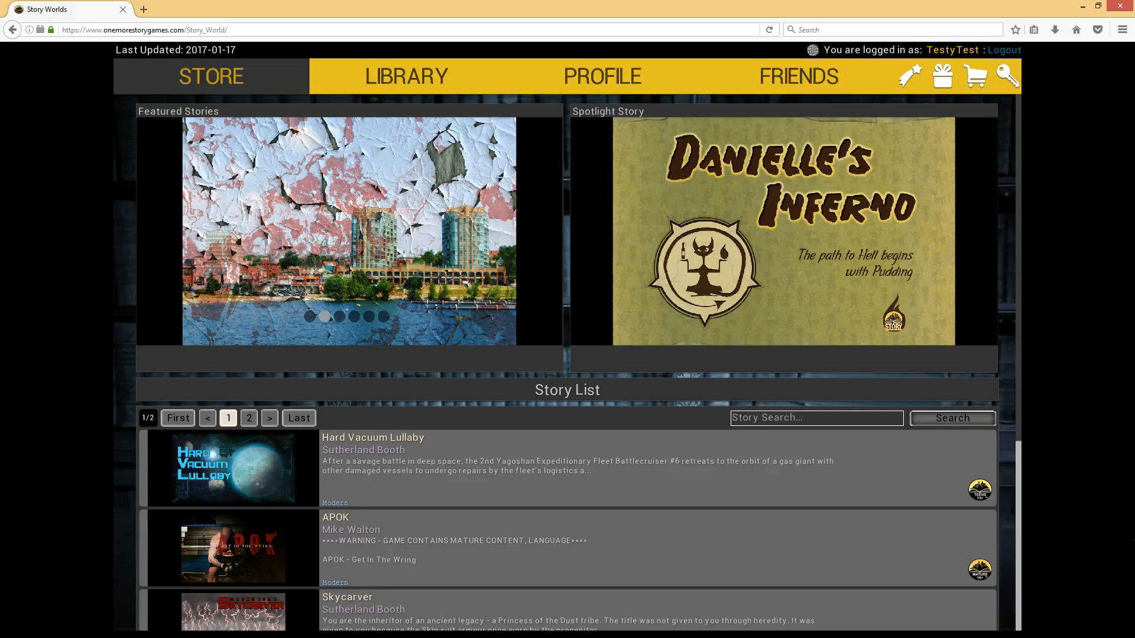
# - Switch to the Story Worlds site in the browser and open Touch the Darkness from page 2 of the store's story list
pyautogui.click(249, 418)
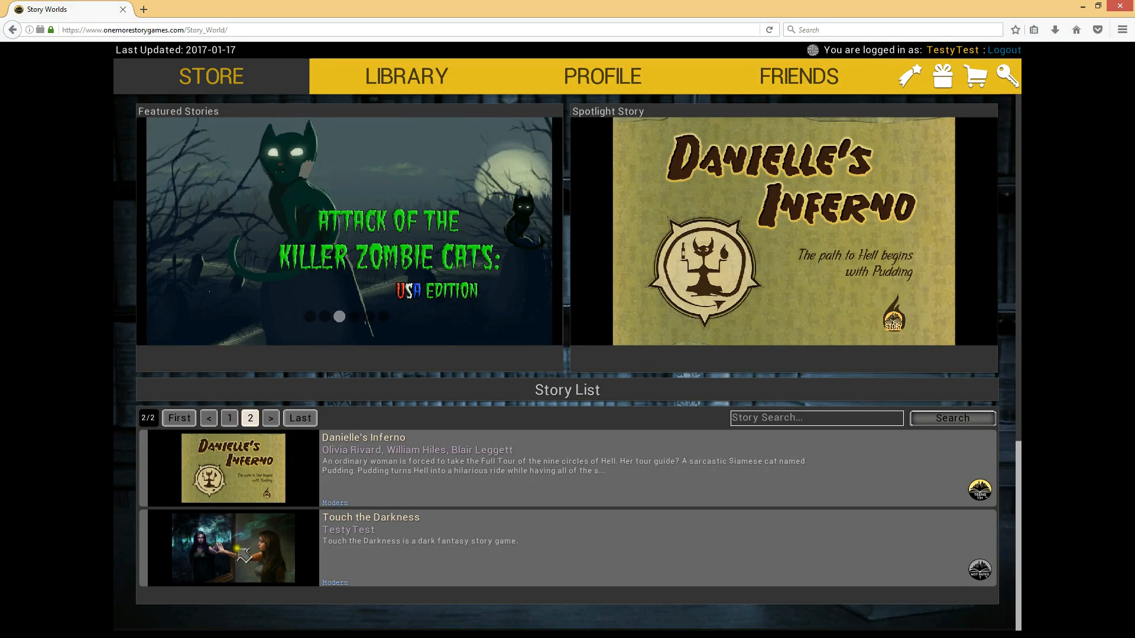
pyautogui.click(241, 555)
pyautogui.click(818, 320)
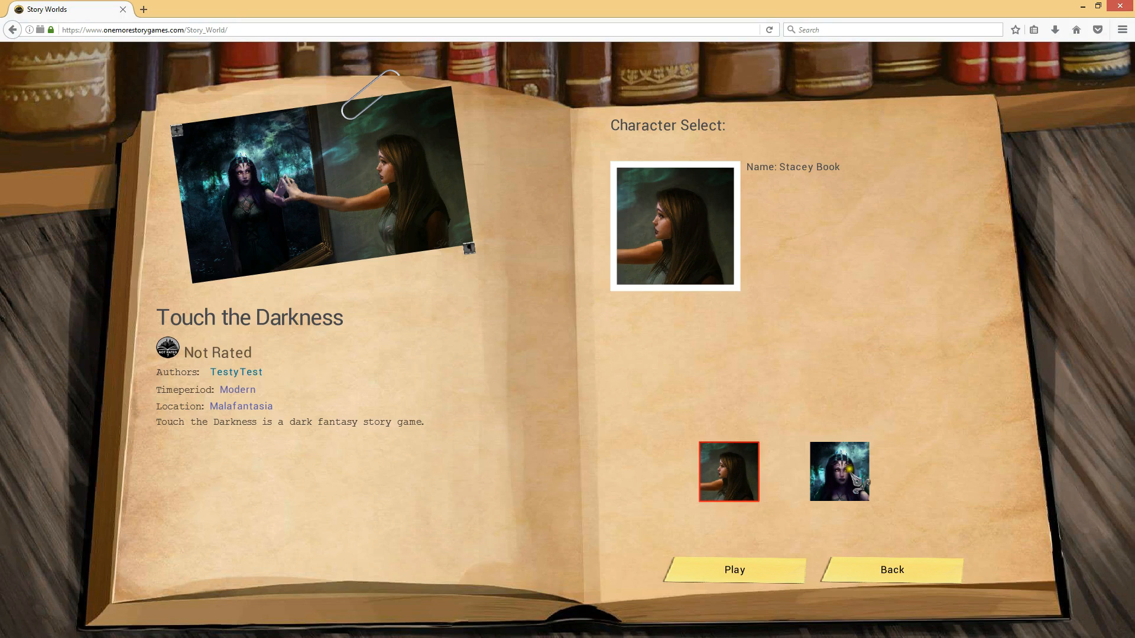
# - Preview both characters in the character selection and start the story with the avatar other than Dark Queen
pyautogui.click(852, 460)
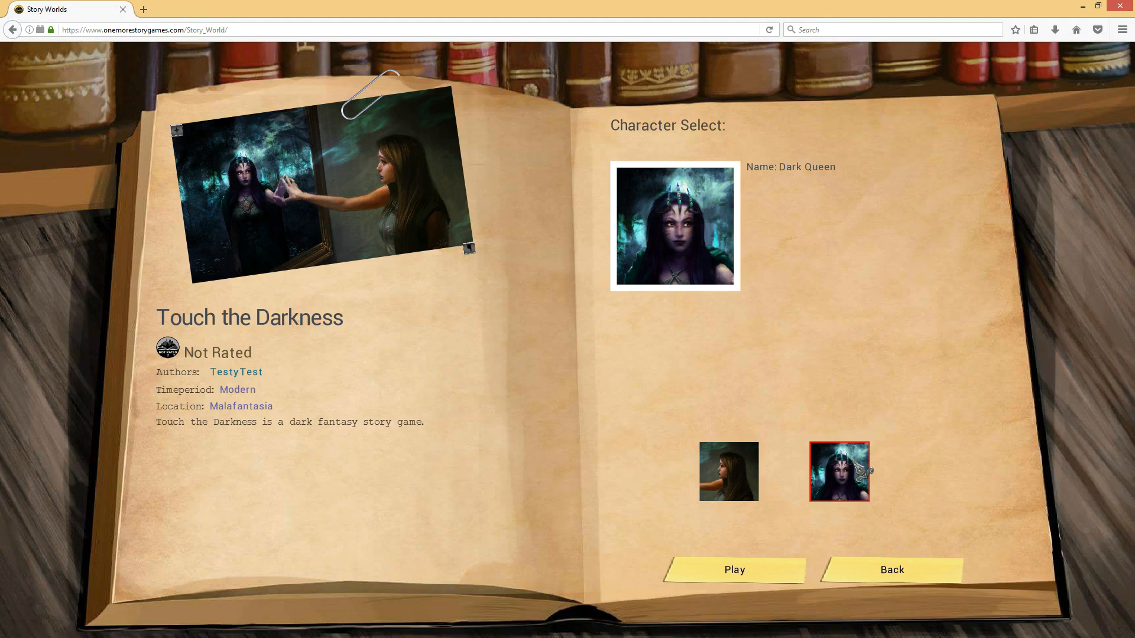
pyautogui.click(739, 470)
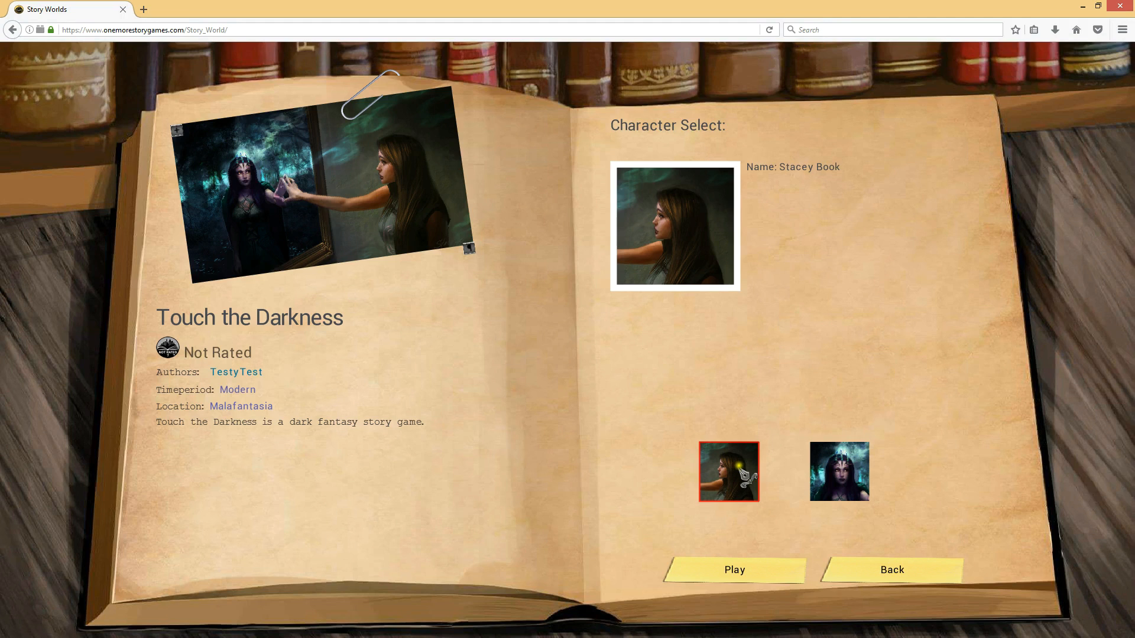
pyautogui.click(733, 571)
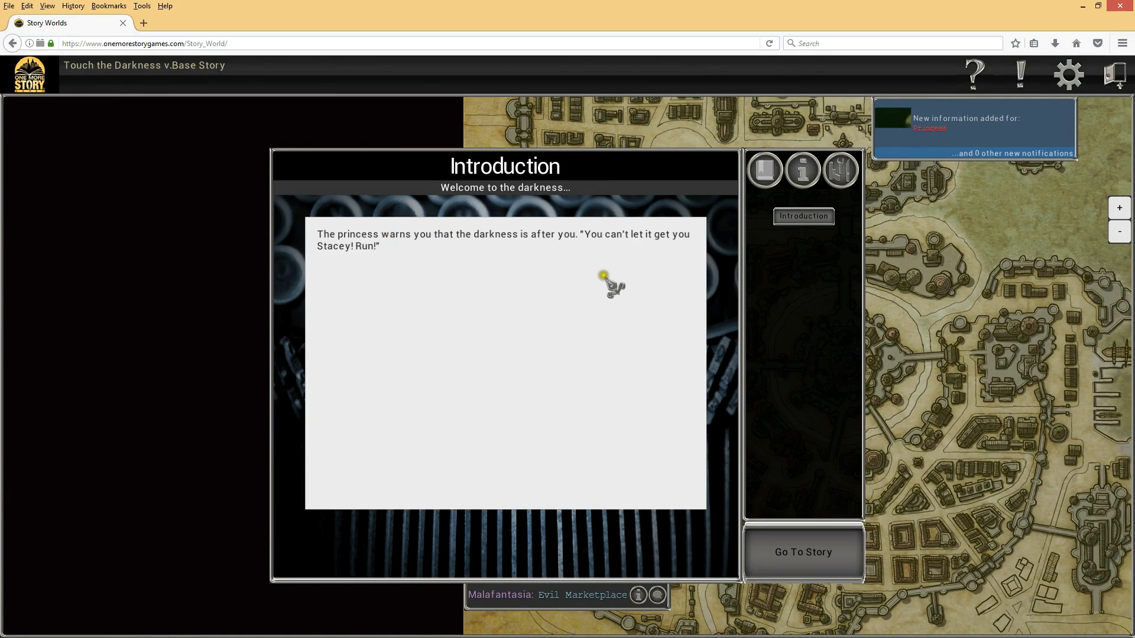
# - Review the starting information, inventory and introduction text for this avatar, and continue to the story map
pyautogui.click(807, 171)
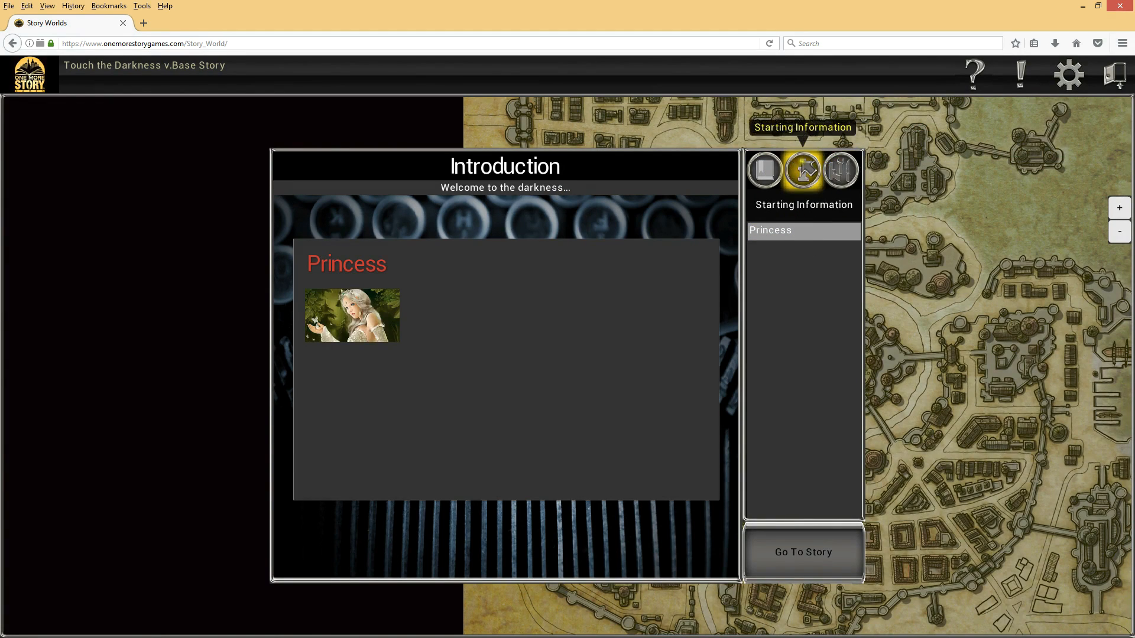
pyautogui.click(758, 172)
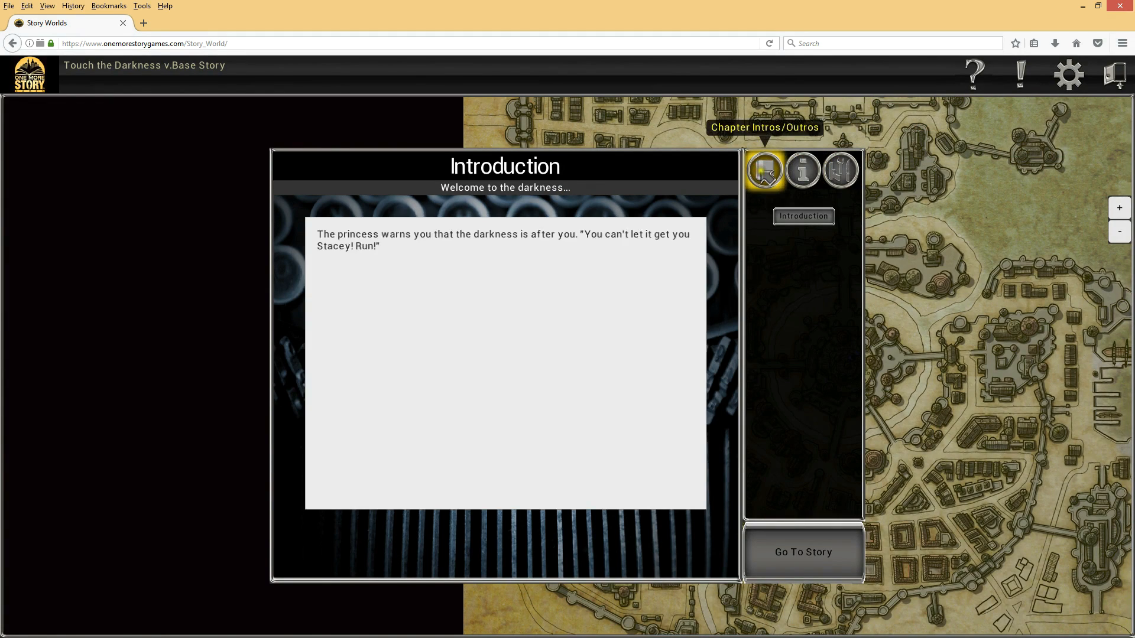
pyautogui.click(849, 172)
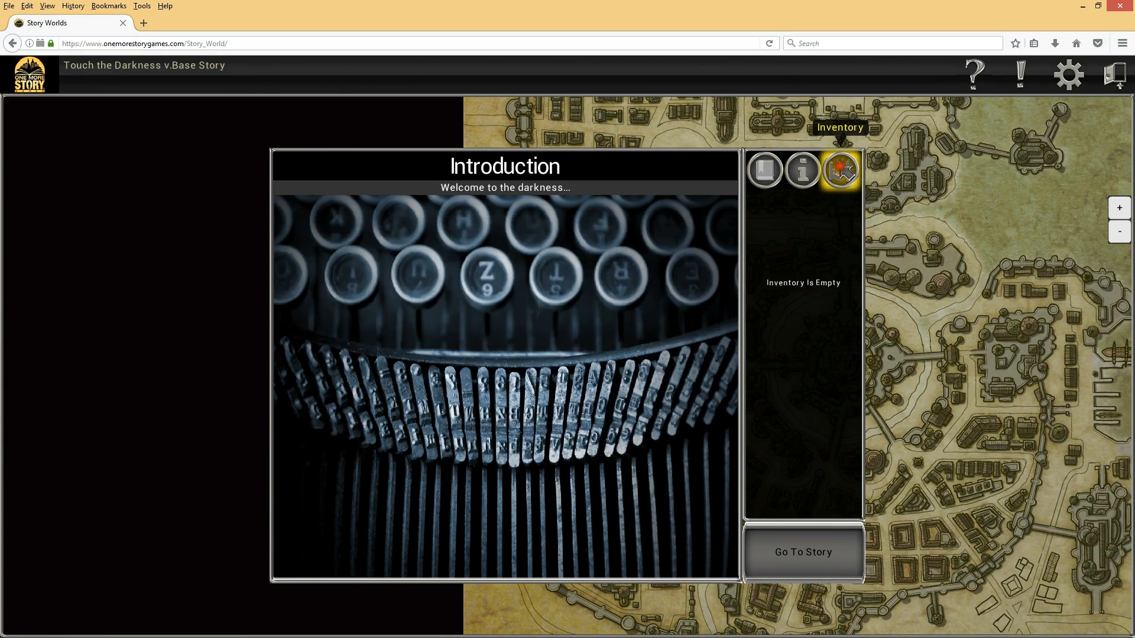
pyautogui.click(763, 171)
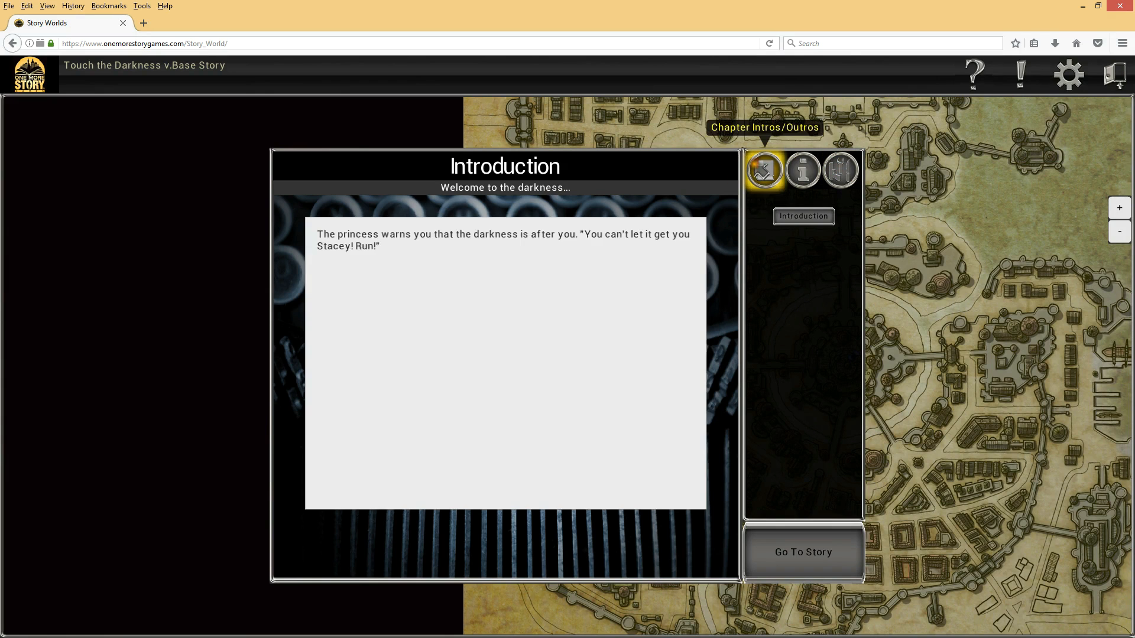
pyautogui.click(817, 550)
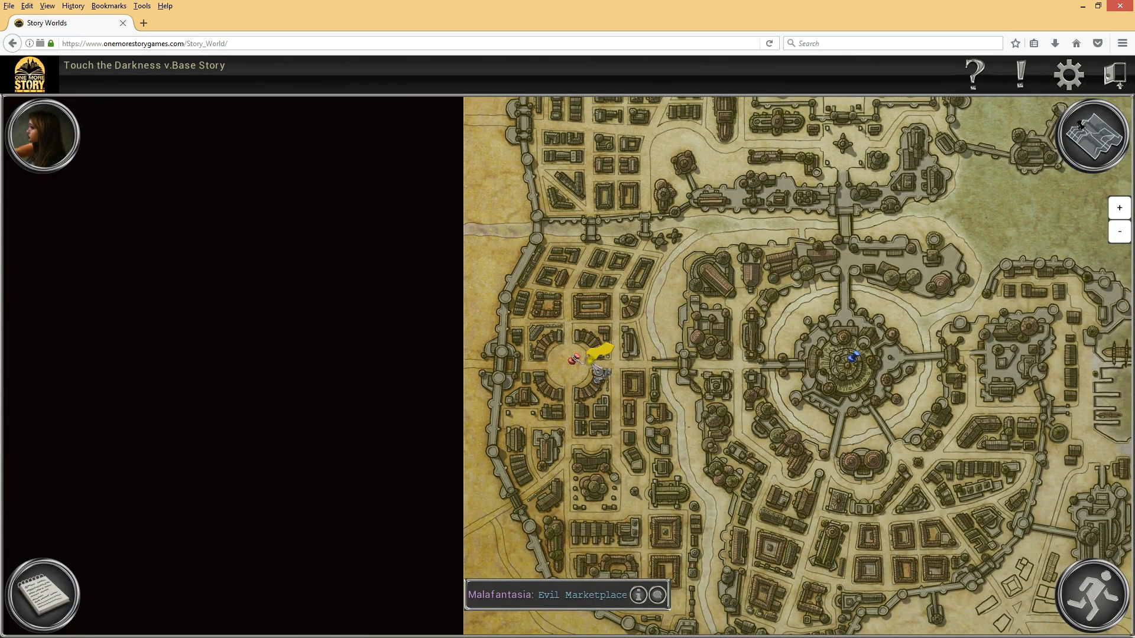
# - Check the person available at the Evil Marketplace, and visit the Dark Temple and Dark Palace on the map
pyautogui.click(657, 595)
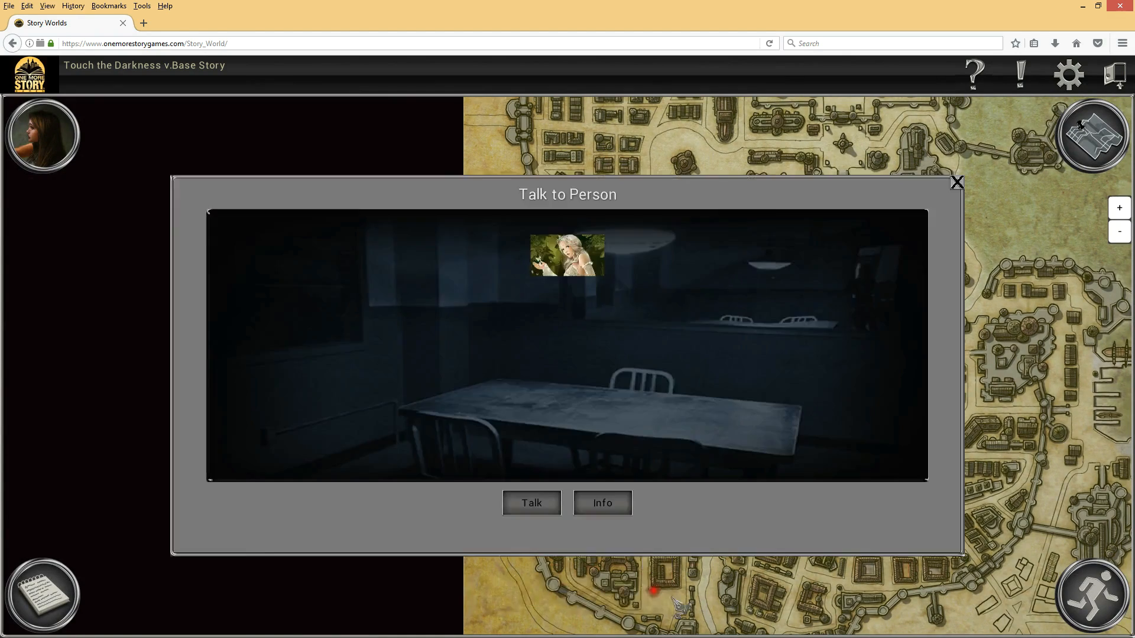
pyautogui.click(957, 183)
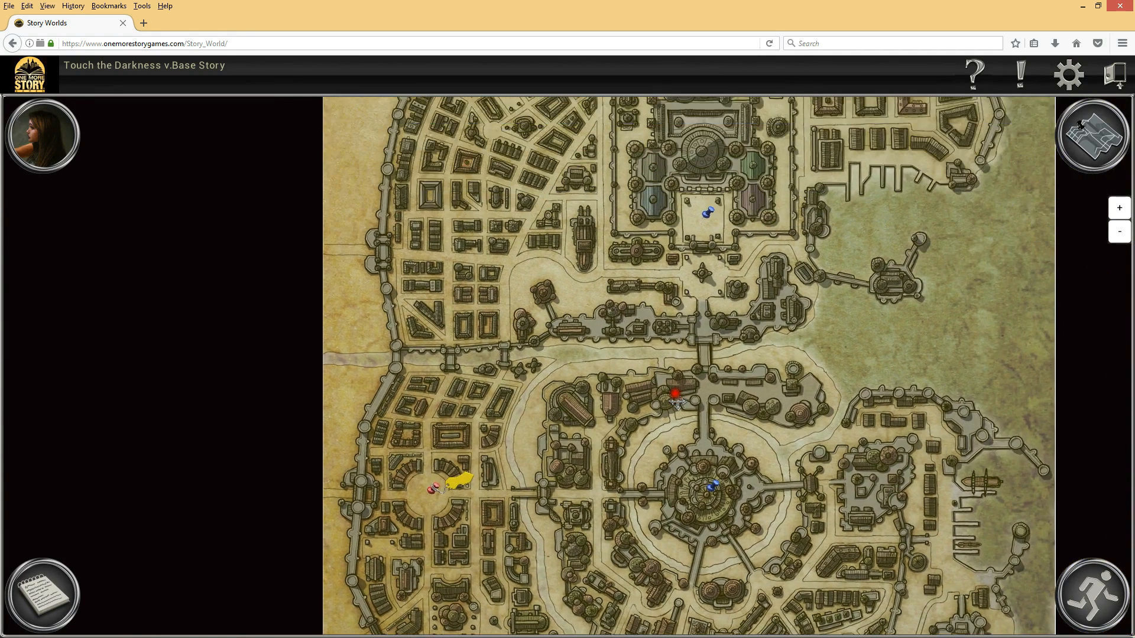
pyautogui.moveTo(675, 393); pyautogui.dragTo(659, 390)
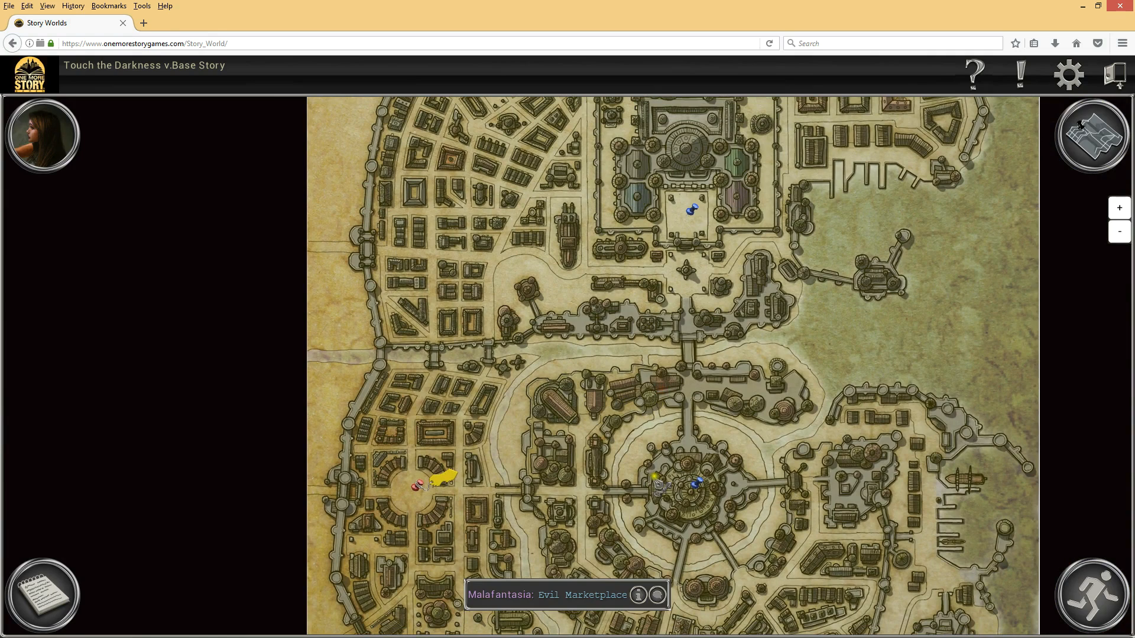
pyautogui.click(699, 484)
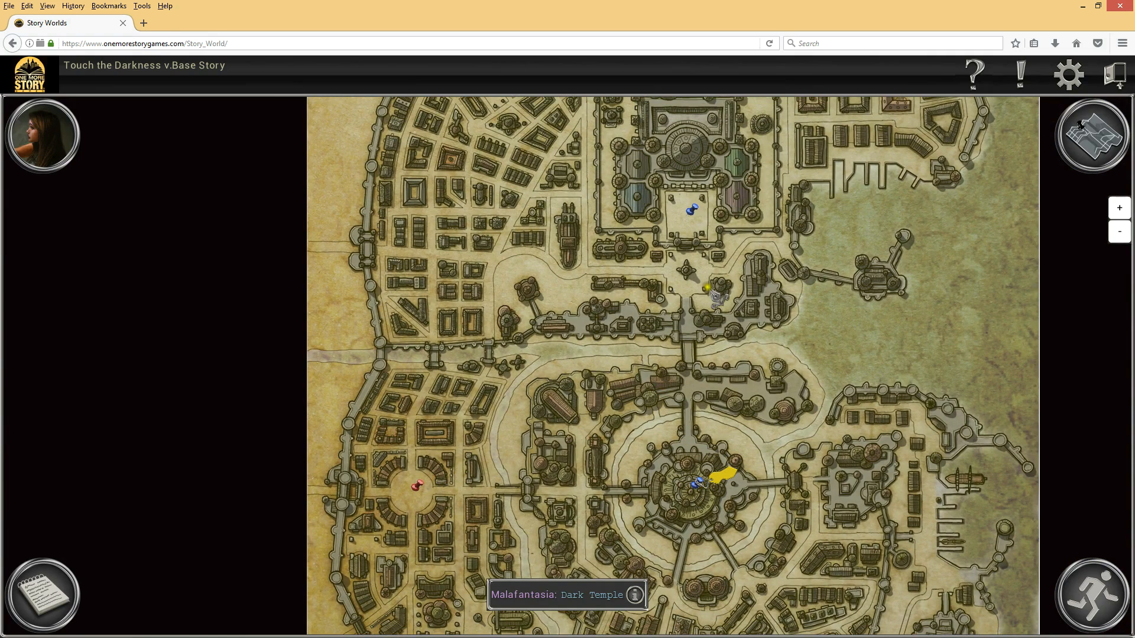
pyautogui.click(693, 209)
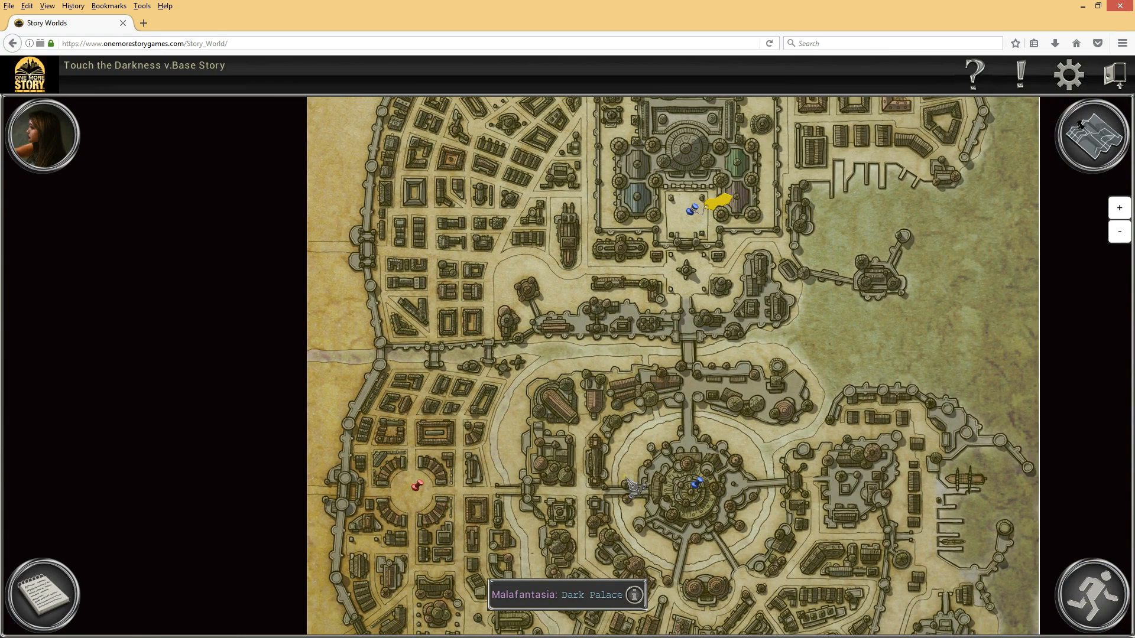
pyautogui.click(52, 134)
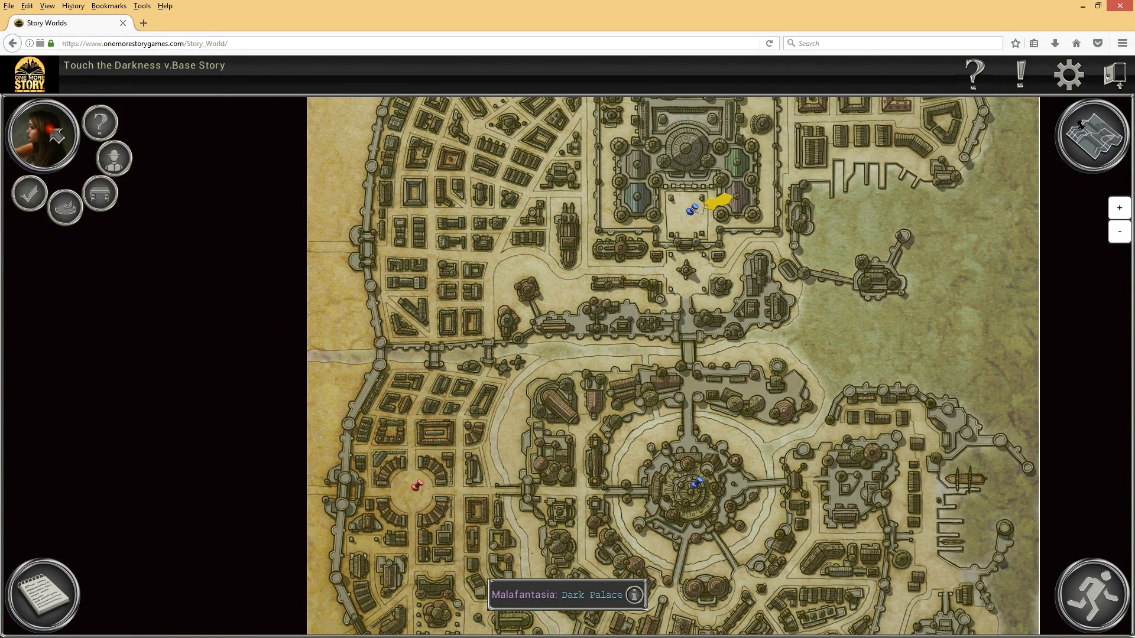
pyautogui.click(53, 136)
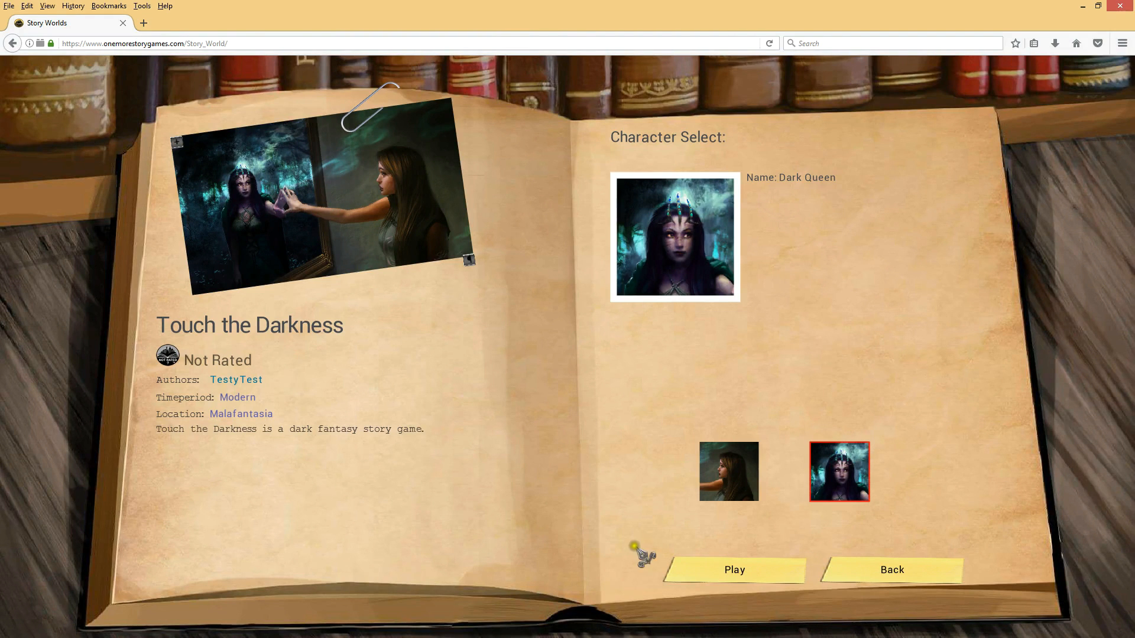
# - Start the story as Dark Queen, view both starting information entries and continue to the story map
pyautogui.click(706, 568)
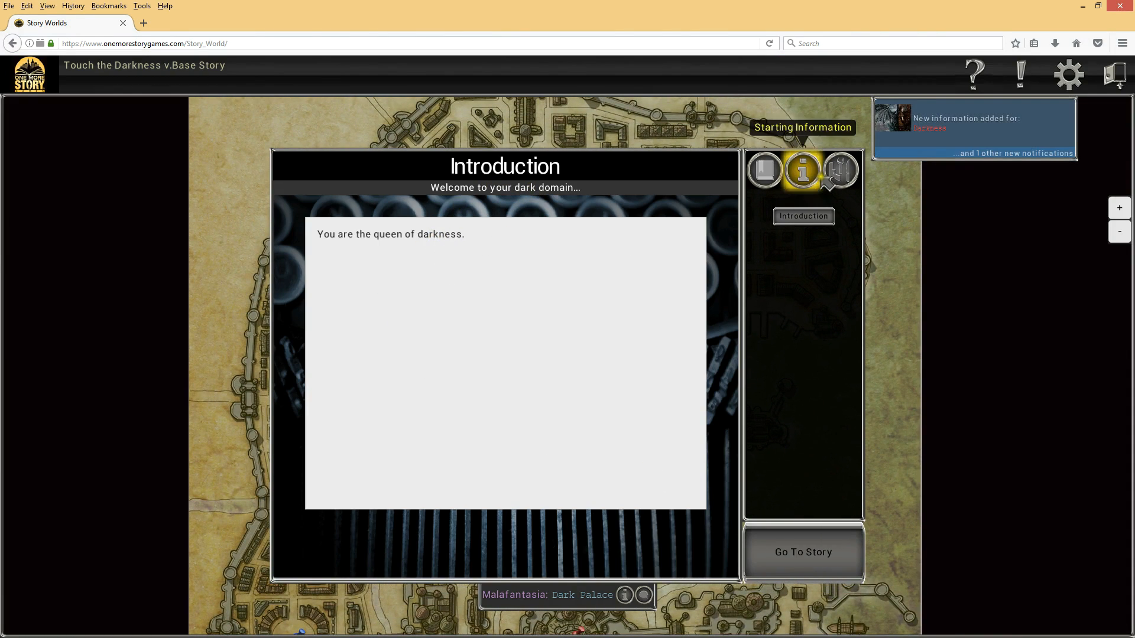
pyautogui.click(802, 170)
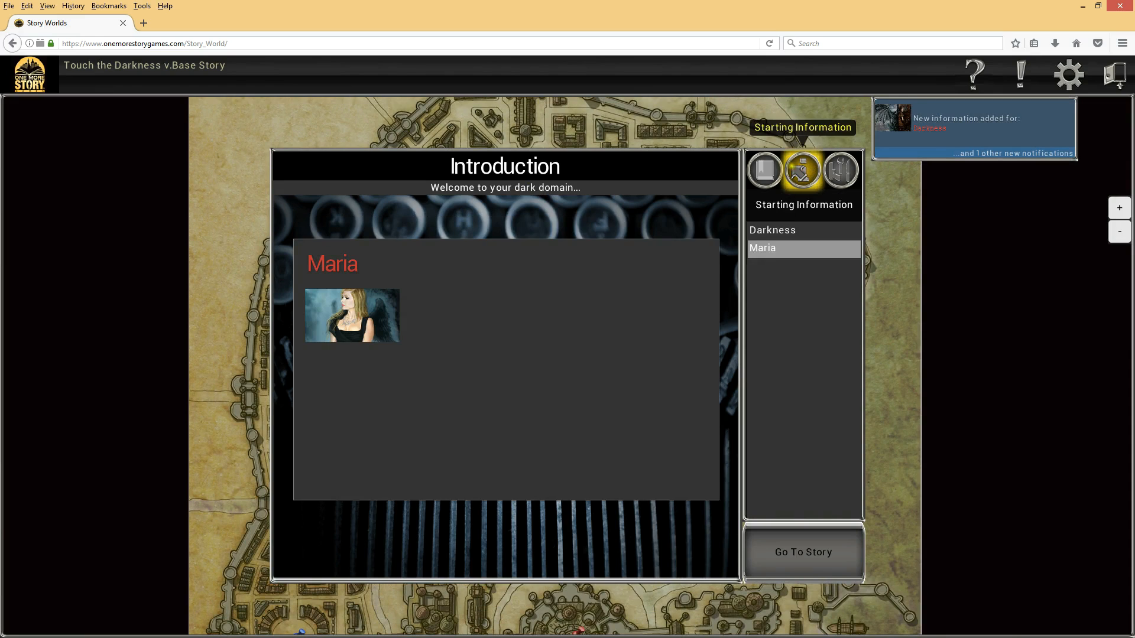
pyautogui.click(774, 230)
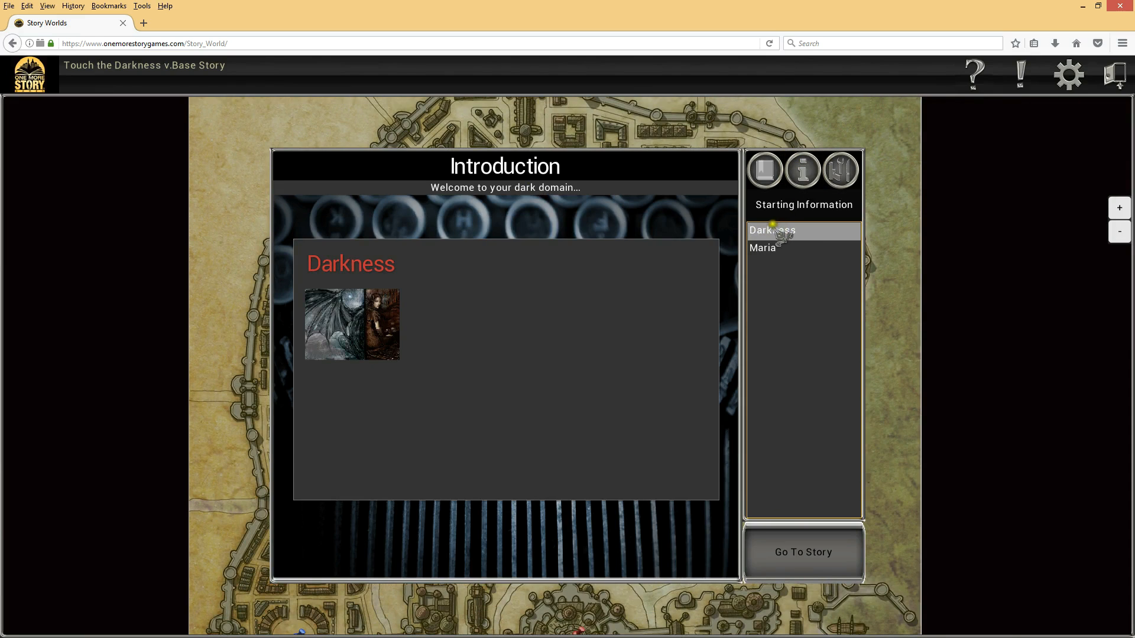
pyautogui.click(795, 247)
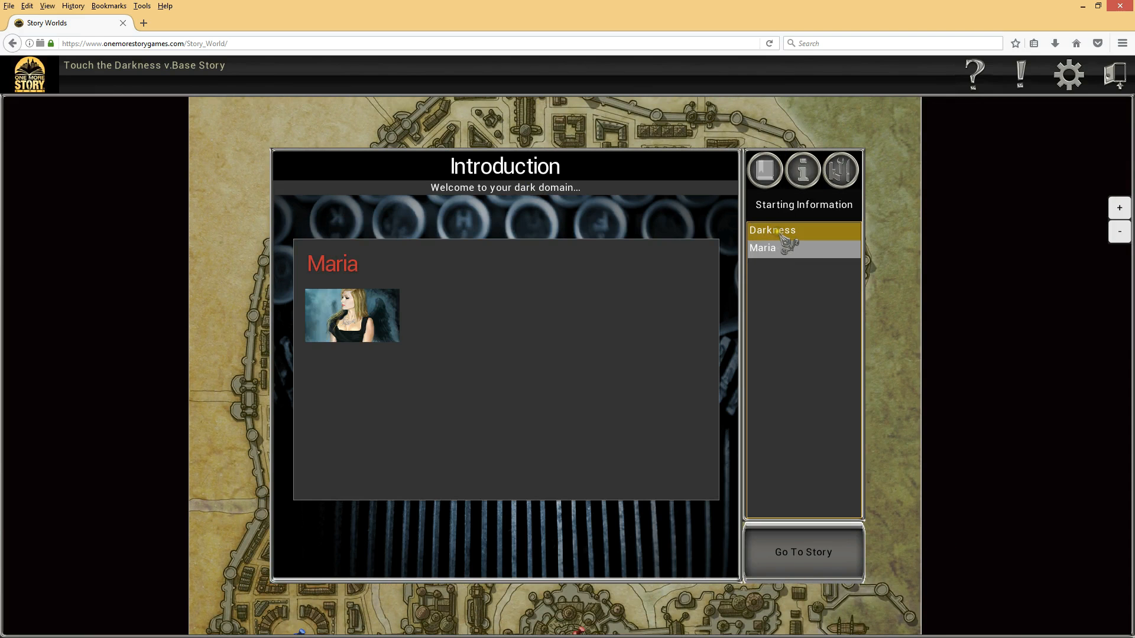
pyautogui.click(820, 560)
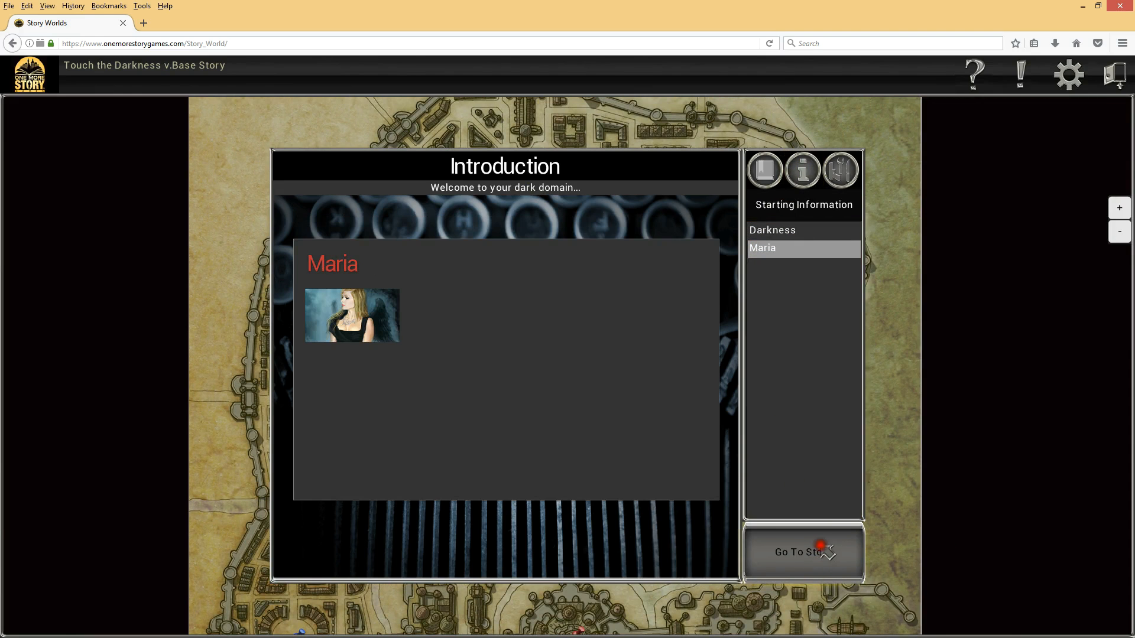
# - Check the person available at the Dark Palace, and travel to the Dark Temple to check the person there
pyautogui.moveTo(595, 459); pyautogui.dragTo(638, 352)
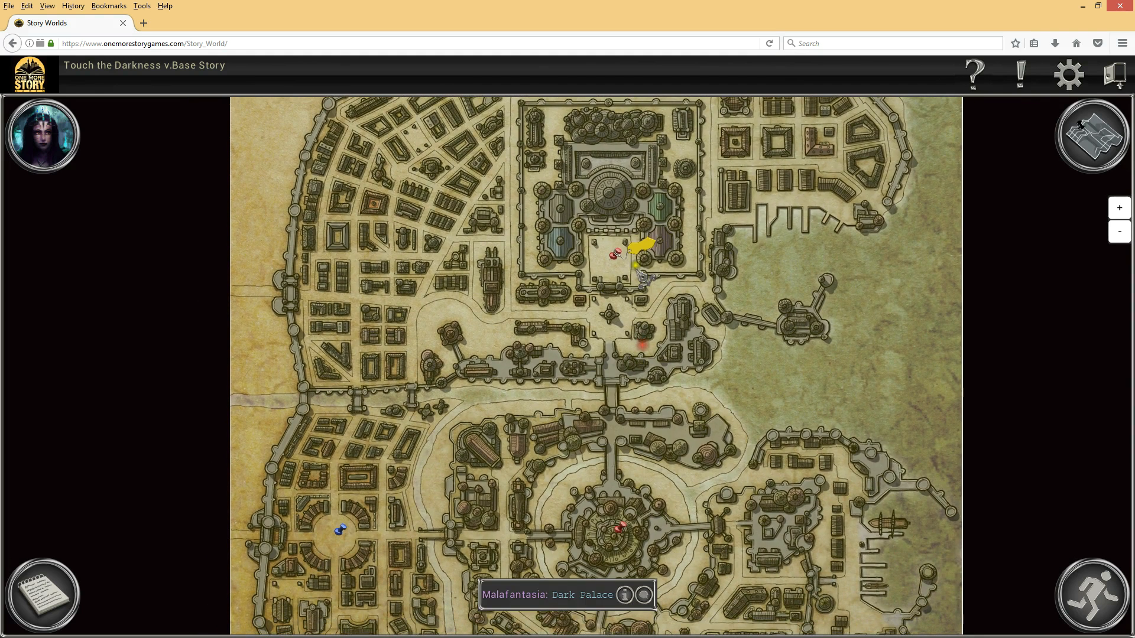
pyautogui.click(643, 595)
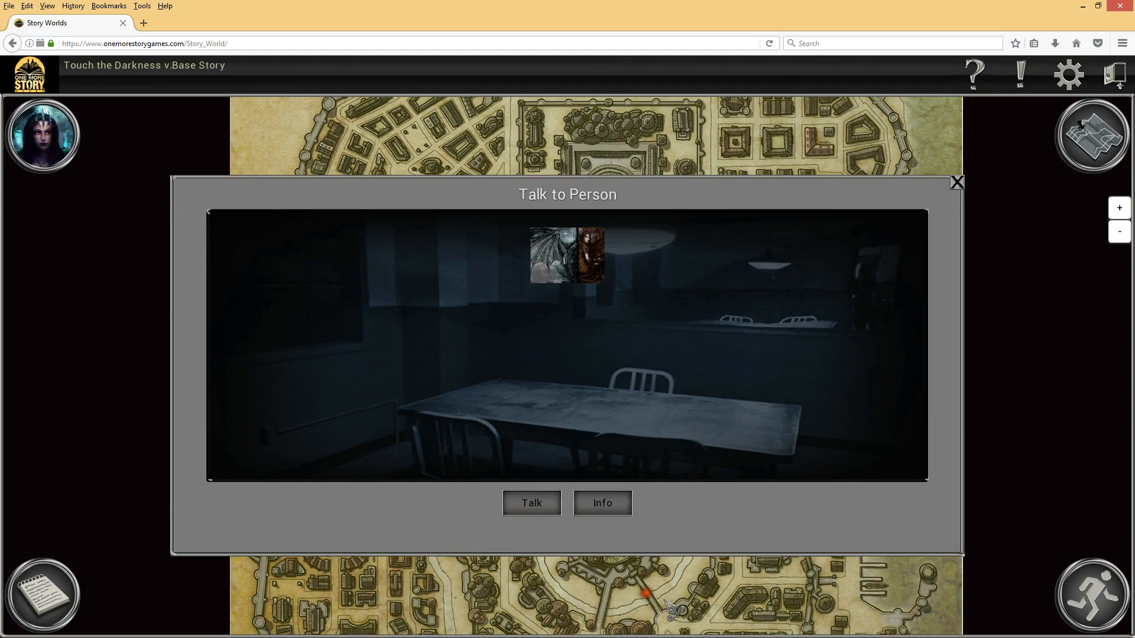
pyautogui.click(957, 183)
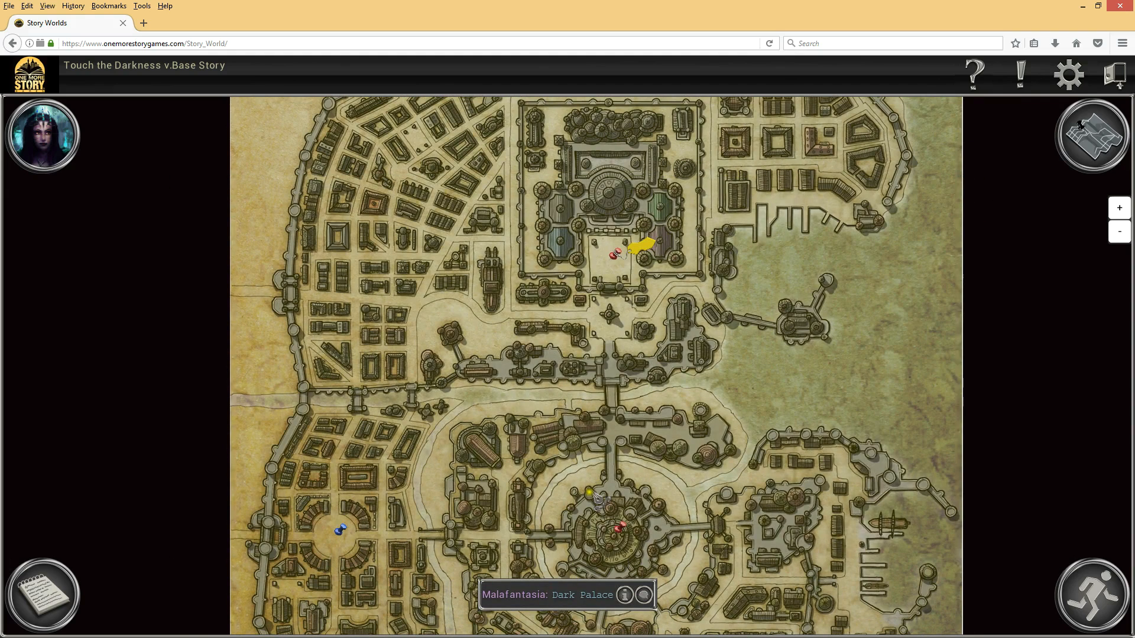
pyautogui.click(619, 528)
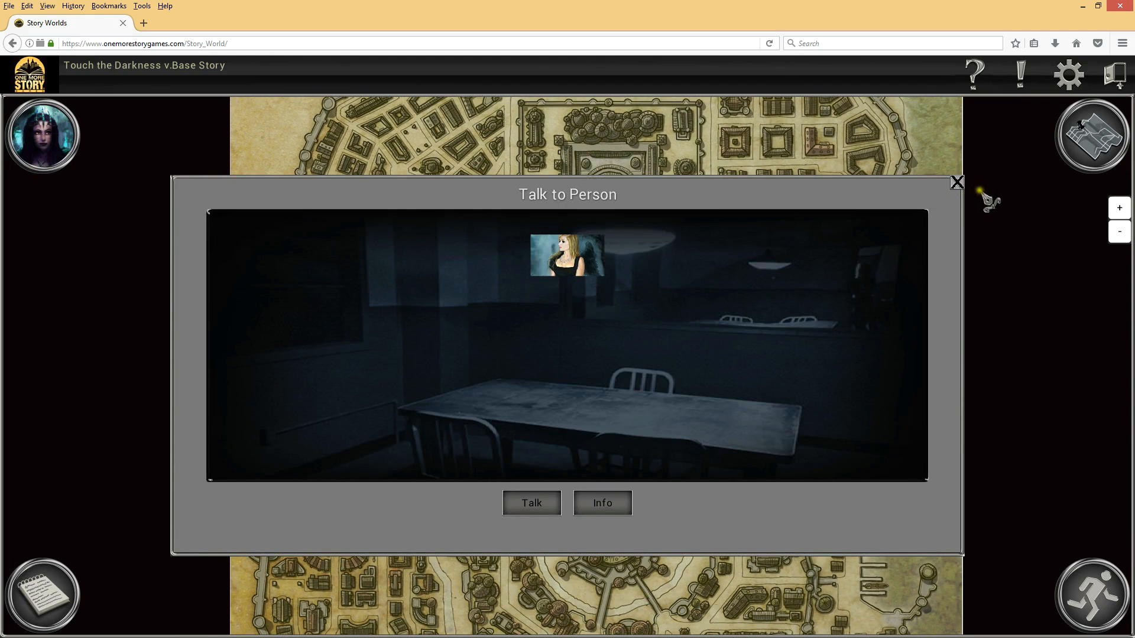
pyautogui.click(957, 183)
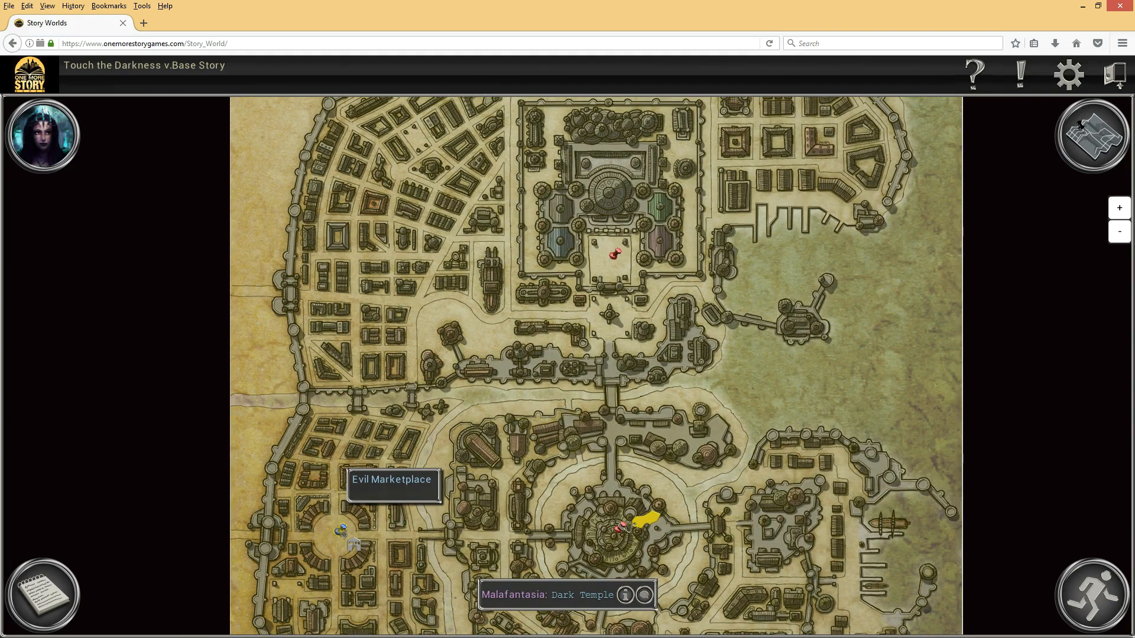
pyautogui.click(23, 142)
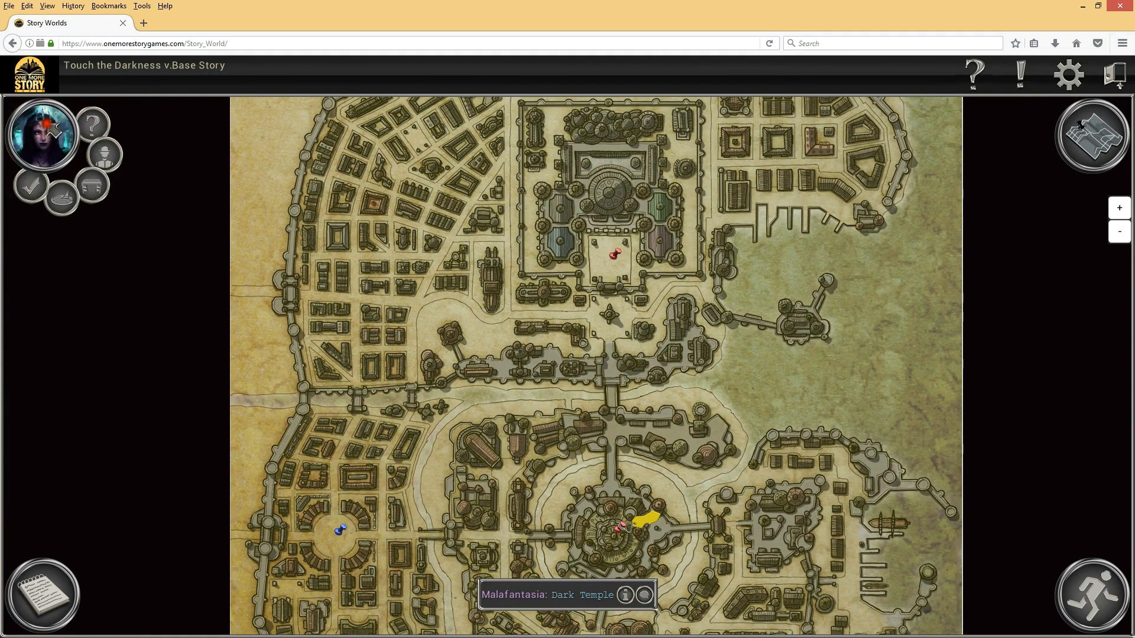
pyautogui.click(95, 187)
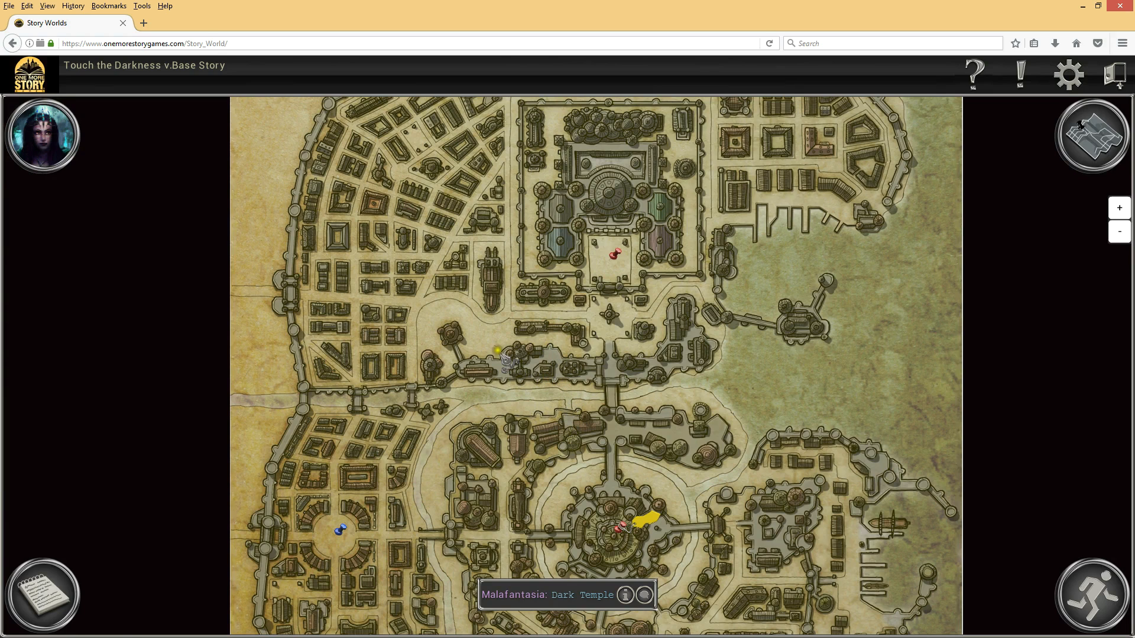
pyautogui.moveTo(532, 476); pyautogui.dragTo(478, 471)
pyautogui.moveTo(417, 530); pyautogui.dragTo(462, 499)
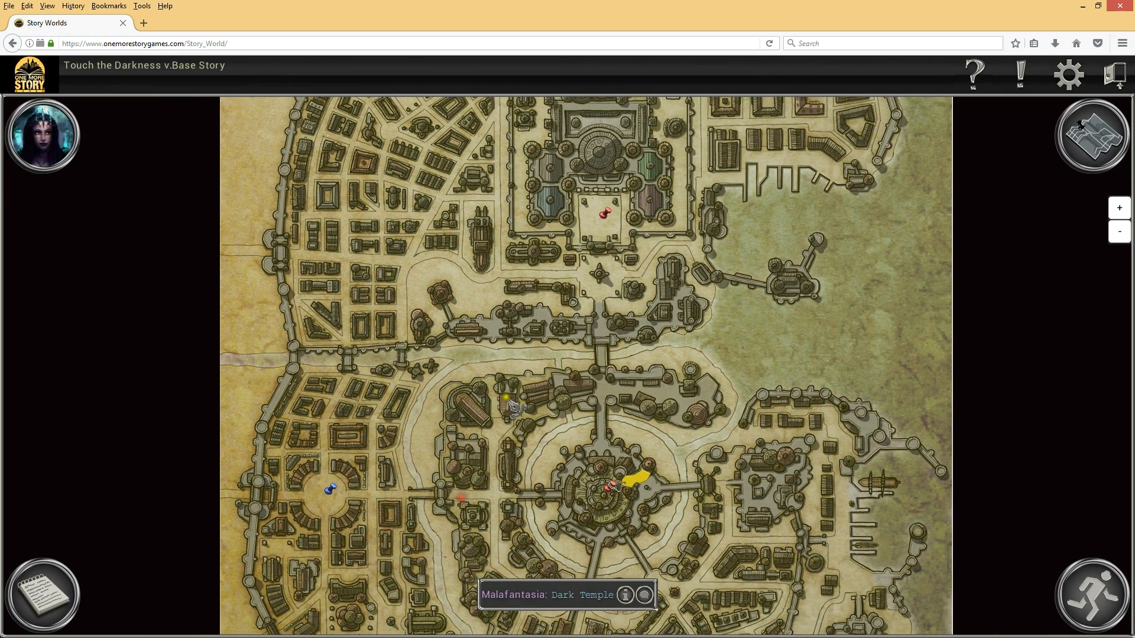